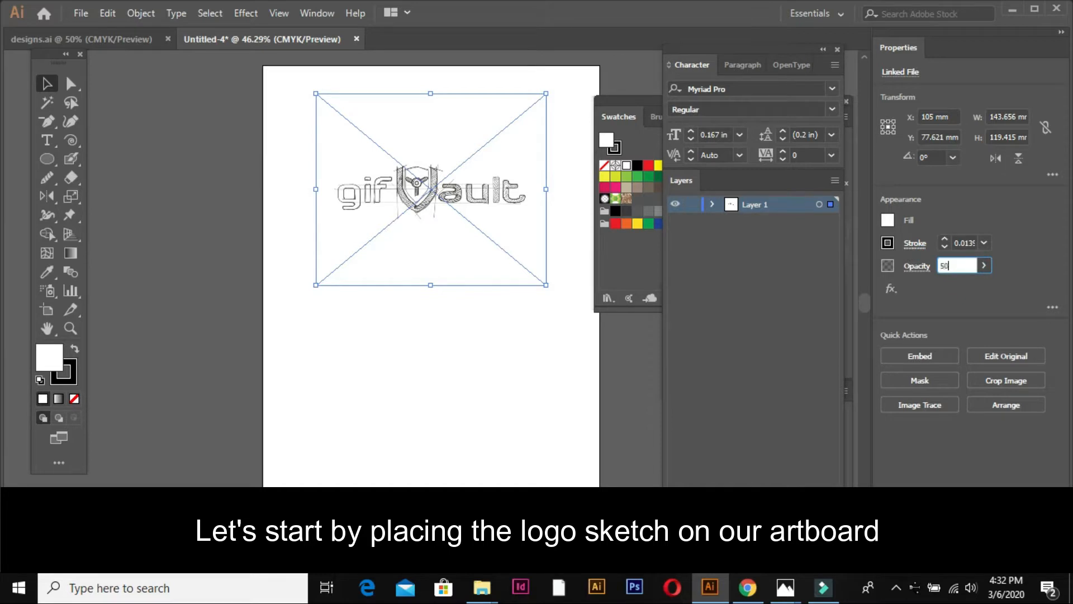
# Apply 50% opacity to the placed logo sketch and lock its layer beneath a new layer for tracing
pyautogui.click(423, 326)
pyautogui.click(461, 213)
pyautogui.click(692, 204)
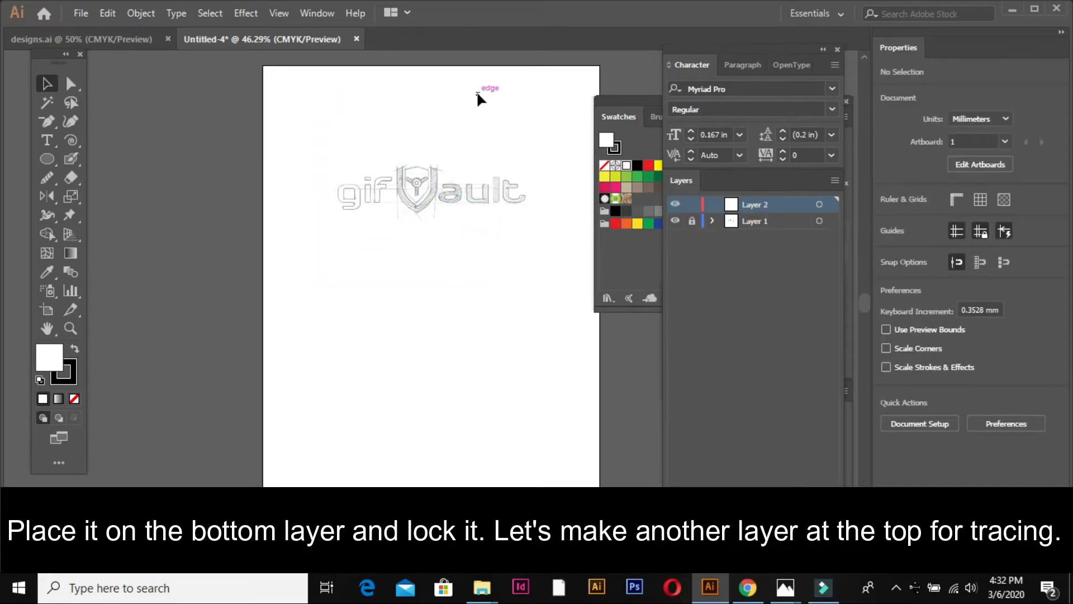
# Reshape the lower outer curve of the traced right half of the V by adjusting its anchor's direction handle to follow the sketch
pyautogui.moveTo(379, 147); pyautogui.dragTo(502, 262)
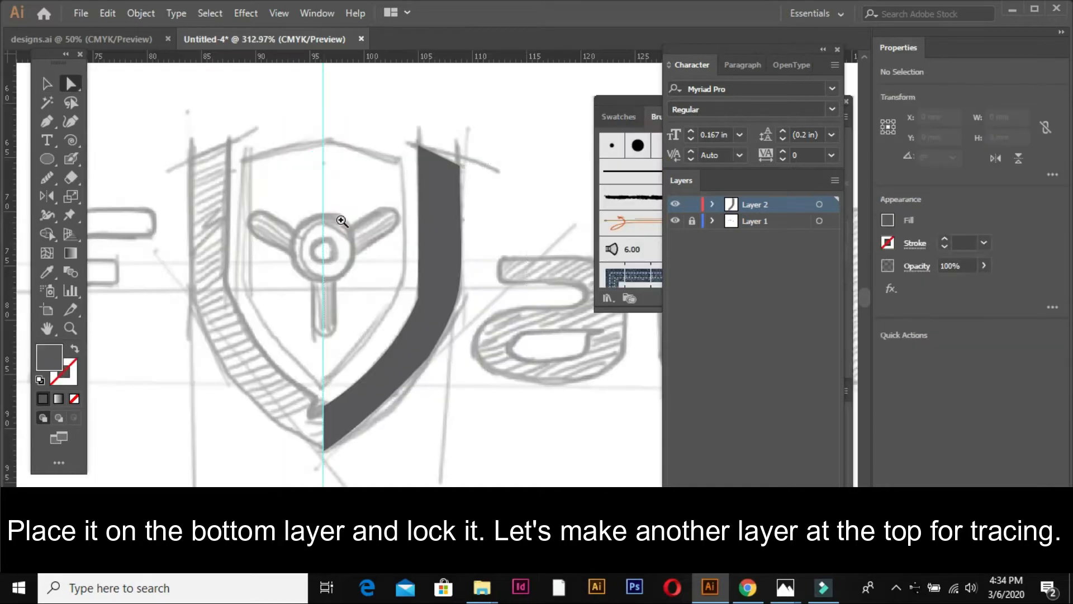
pyautogui.click(451, 327)
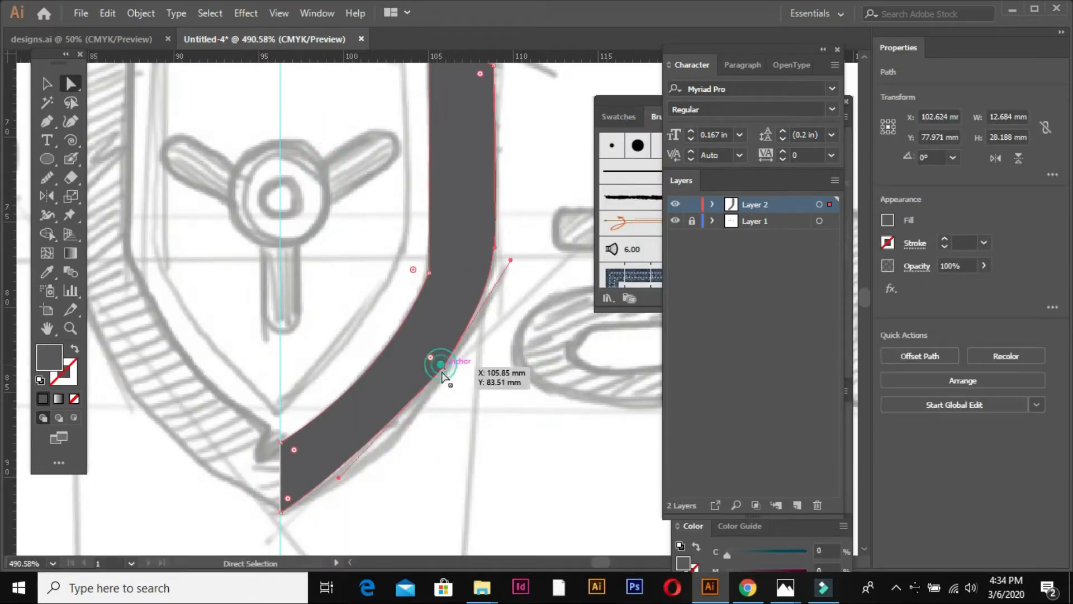
pyautogui.click(442, 366)
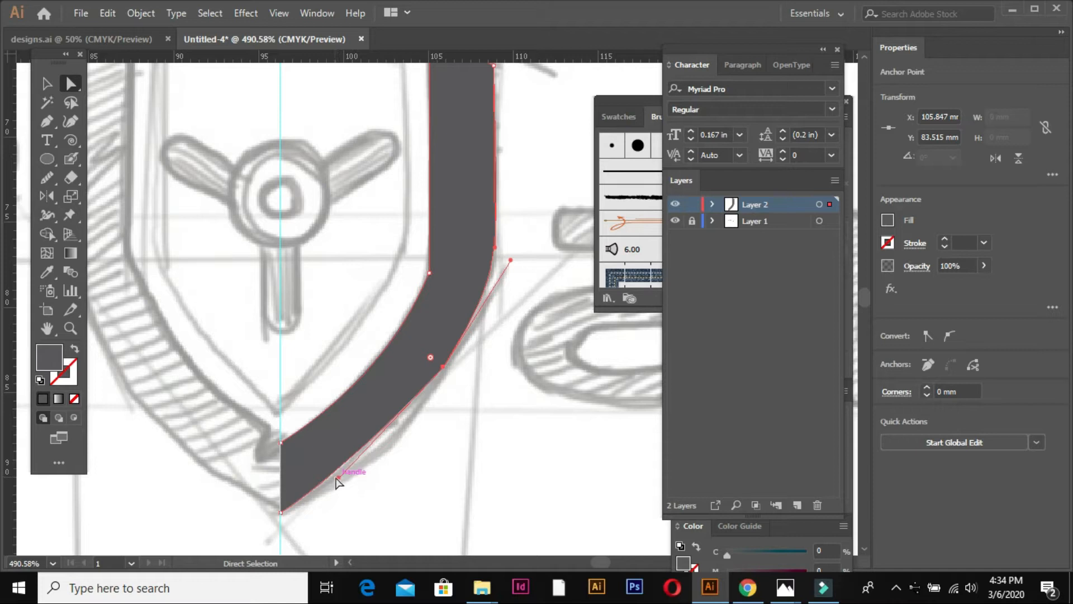
pyautogui.moveTo(407, 397); pyautogui.dragTo(430, 396)
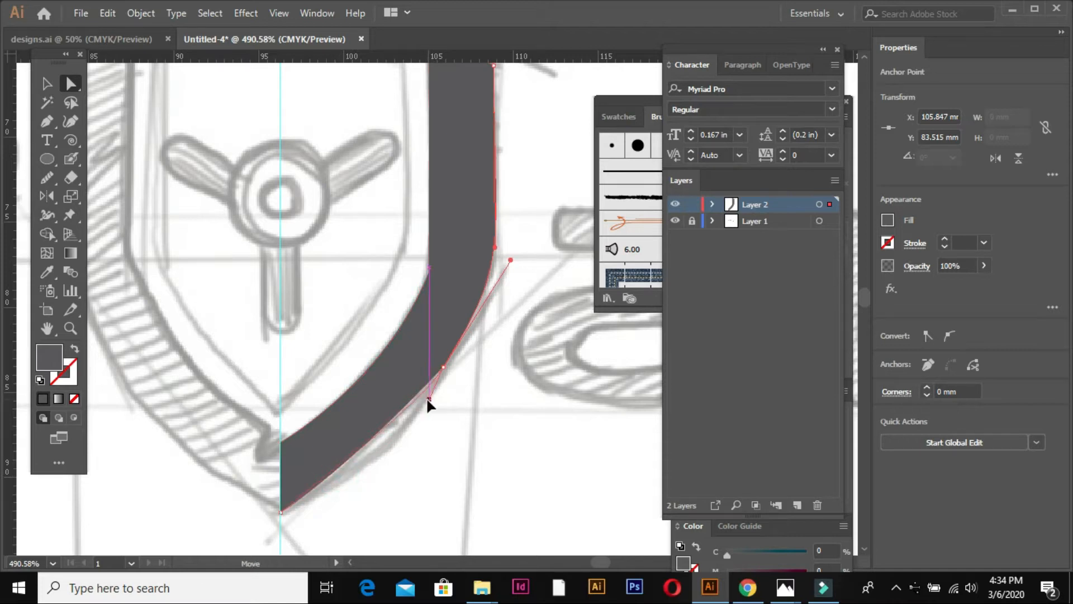
pyautogui.click(433, 419)
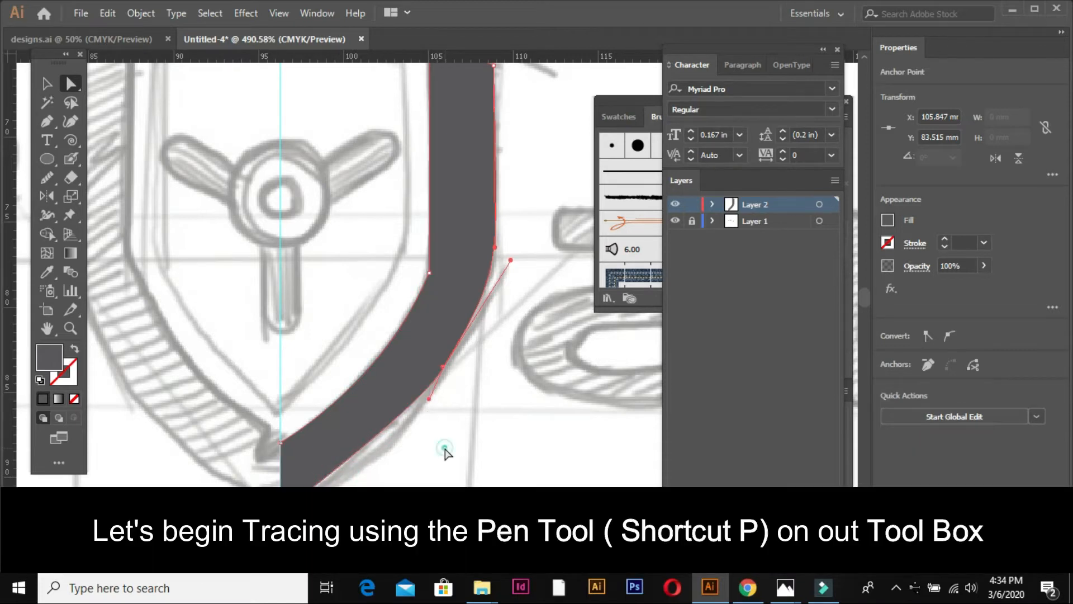
pyautogui.click(457, 290)
pyautogui.click(506, 383)
pyautogui.hotkey('ctrl', '-')
pyautogui.hotkey('ctrl', '-')
pyautogui.hotkey('ctrl', '-')
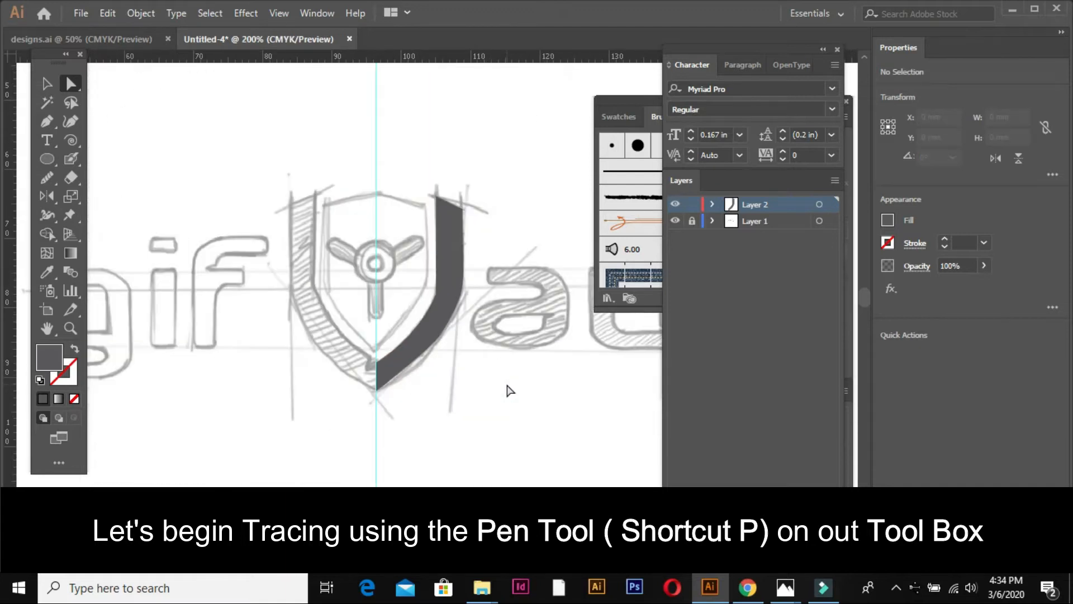
# Duplicate the traced half of the V to the left and reflect the copy across the vertical axis
pyautogui.click(49, 86)
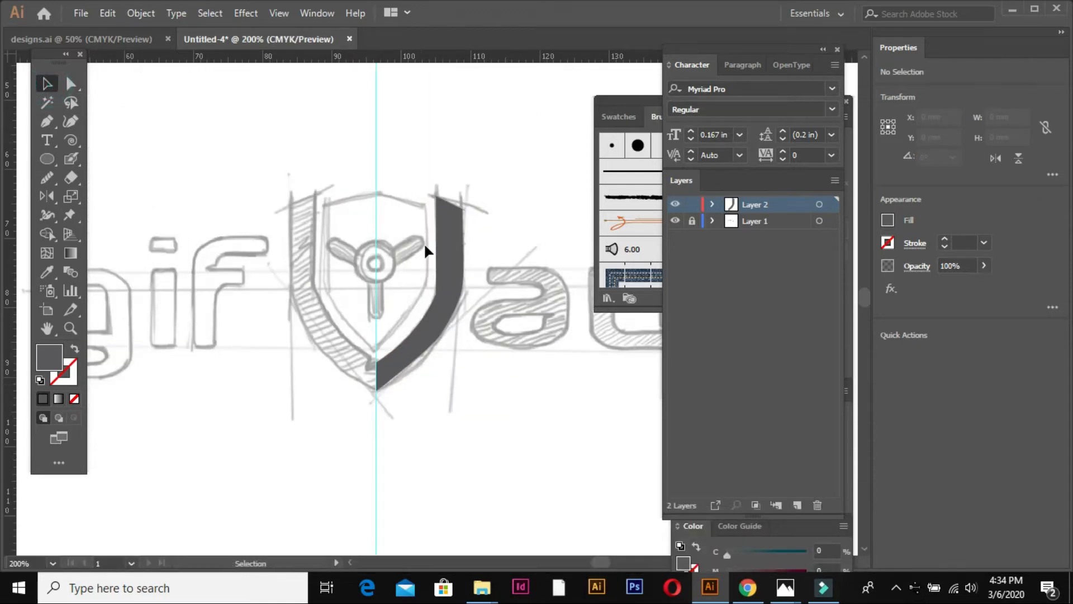
pyautogui.moveTo(424, 283); pyautogui.dragTo(179, 270)
pyautogui.rightClick(179, 271)
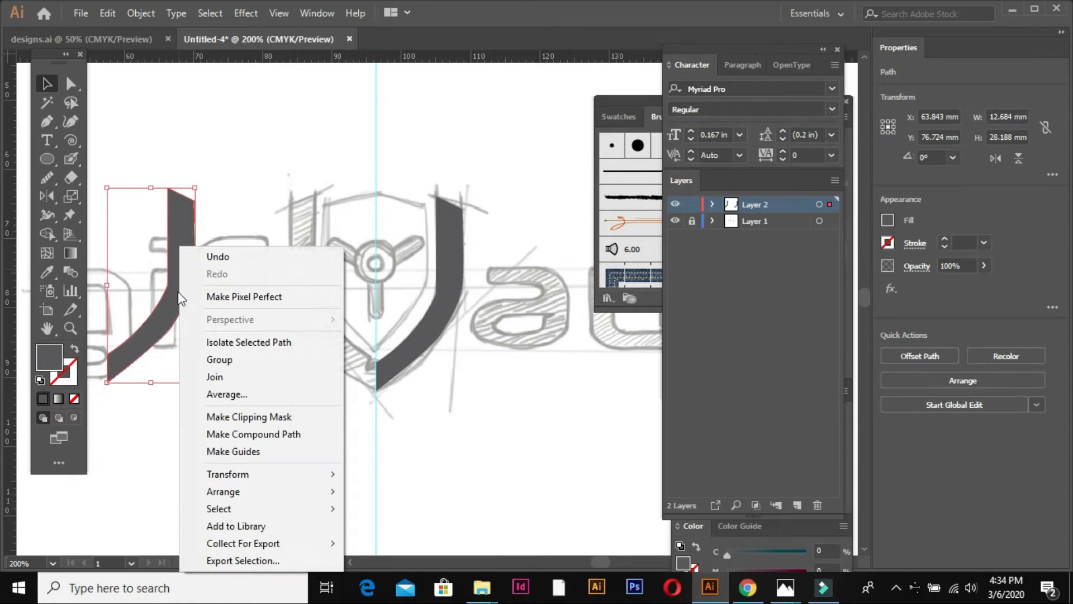
pyautogui.moveTo(263, 474)
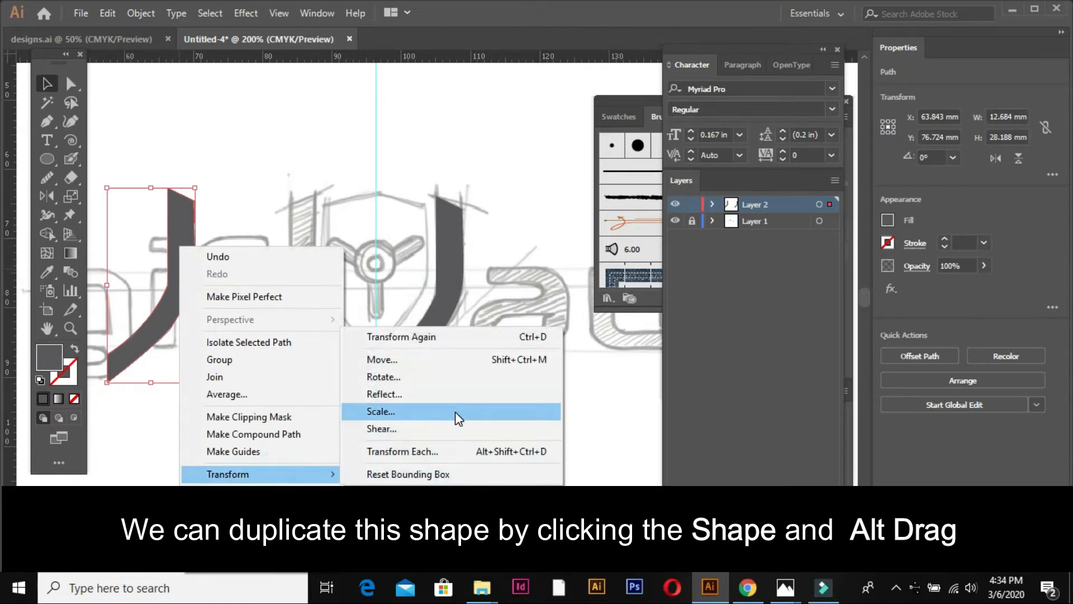
pyautogui.click(444, 392)
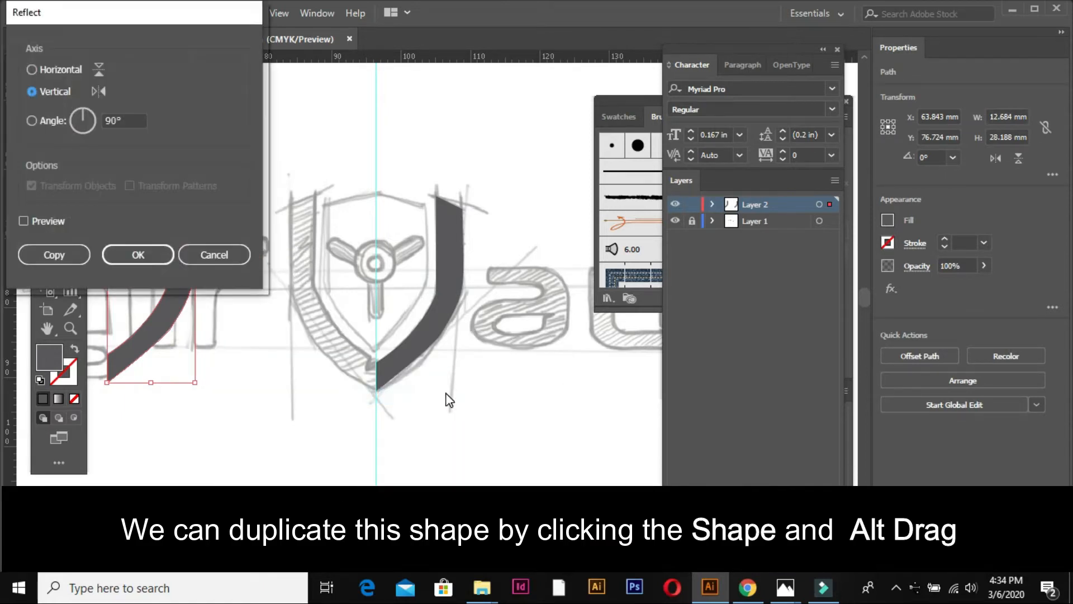
pyautogui.click(138, 254)
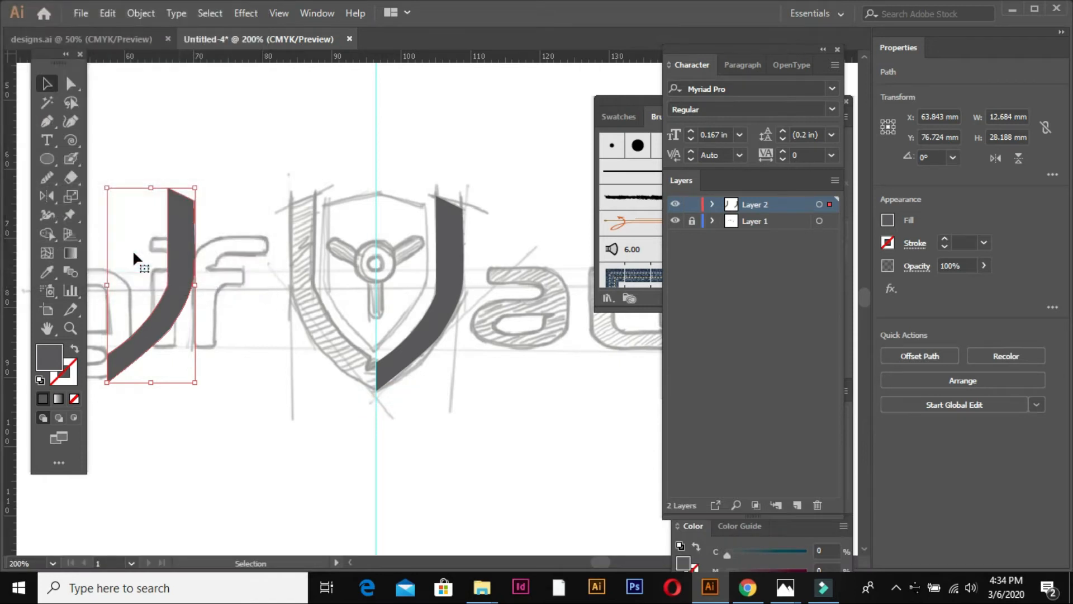
# Align the mirrored half with the original at the centre guide and unite both halves into one V shape
pyautogui.moveTo(139, 295); pyautogui.dragTo(310, 301)
pyautogui.scroll(10, 359, 233)
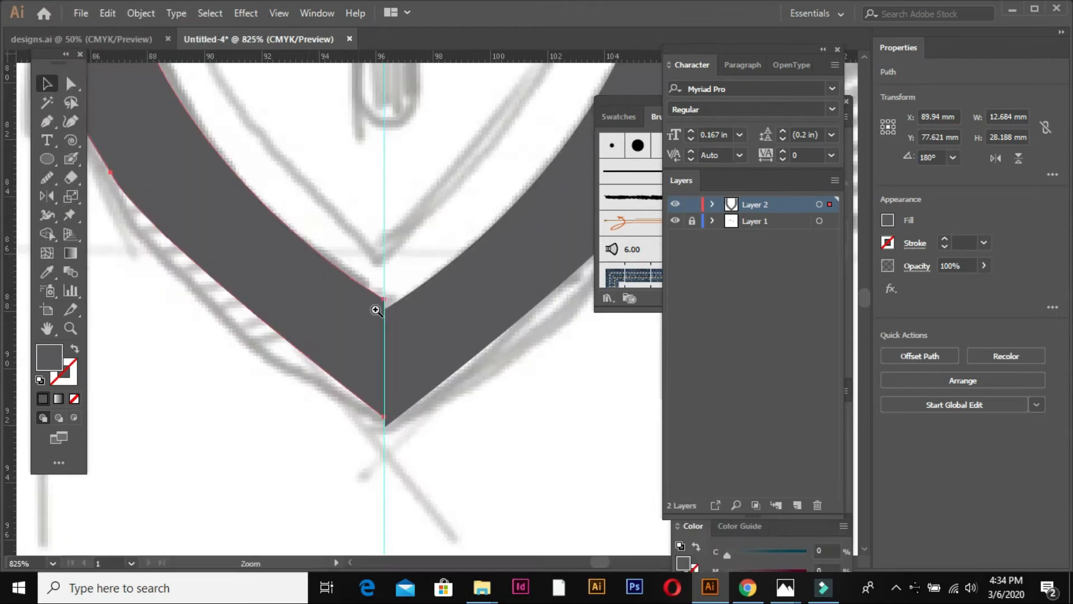
pyautogui.moveTo(316, 218); pyautogui.dragTo(322, 241)
pyautogui.moveTo(444, 439); pyautogui.dragTo(324, 155)
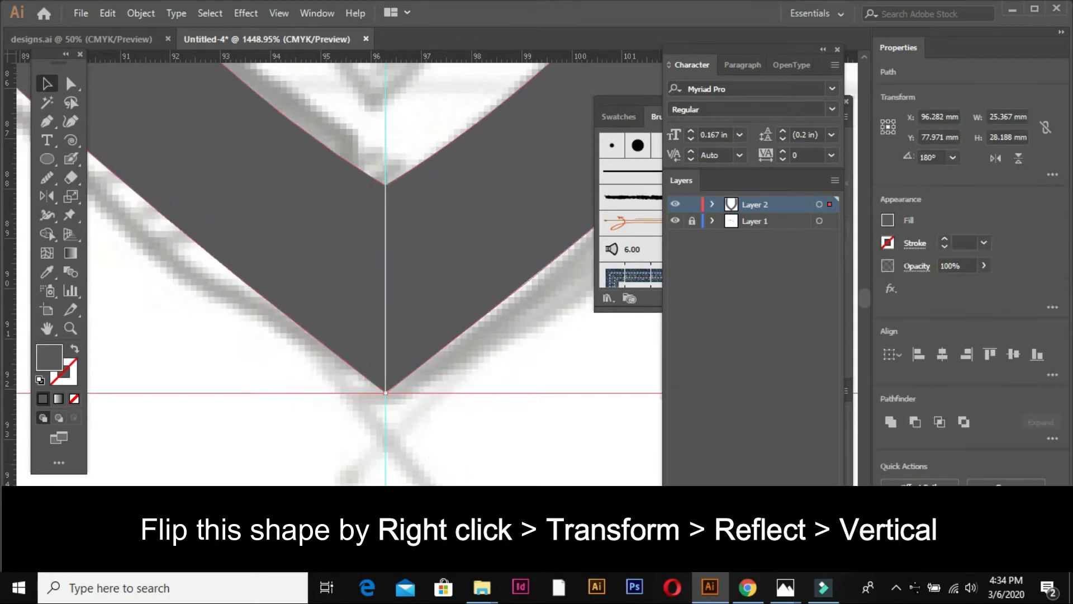
pyautogui.click(492, 440)
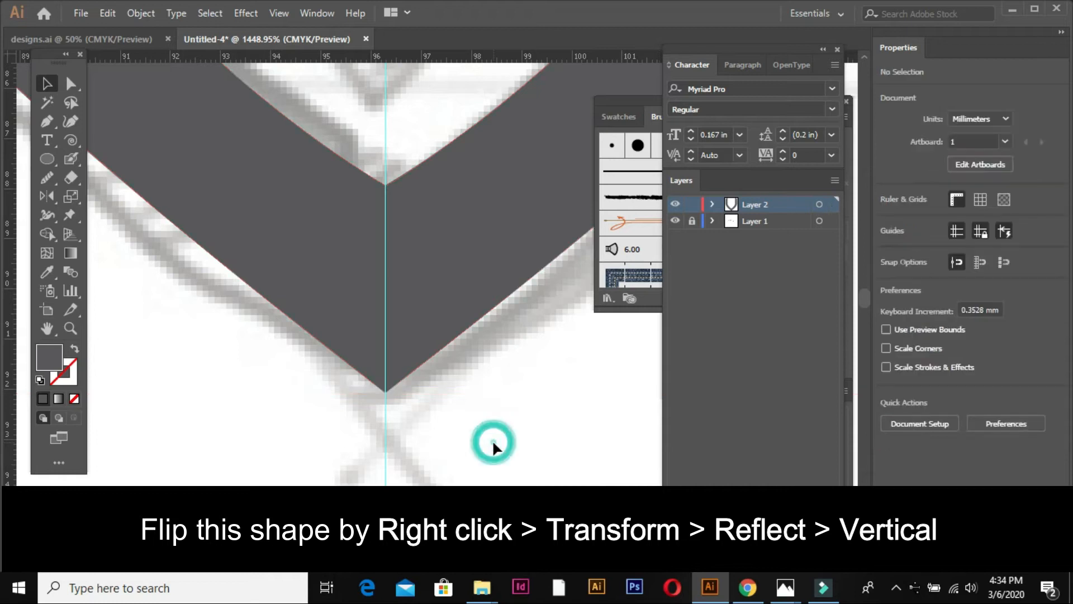
# Examine the V shape with the sketch layer and guides hidden, and show the sketch layer again
pyautogui.scroll(-5, 492, 441)
pyautogui.scroll(-5, 494, 447)
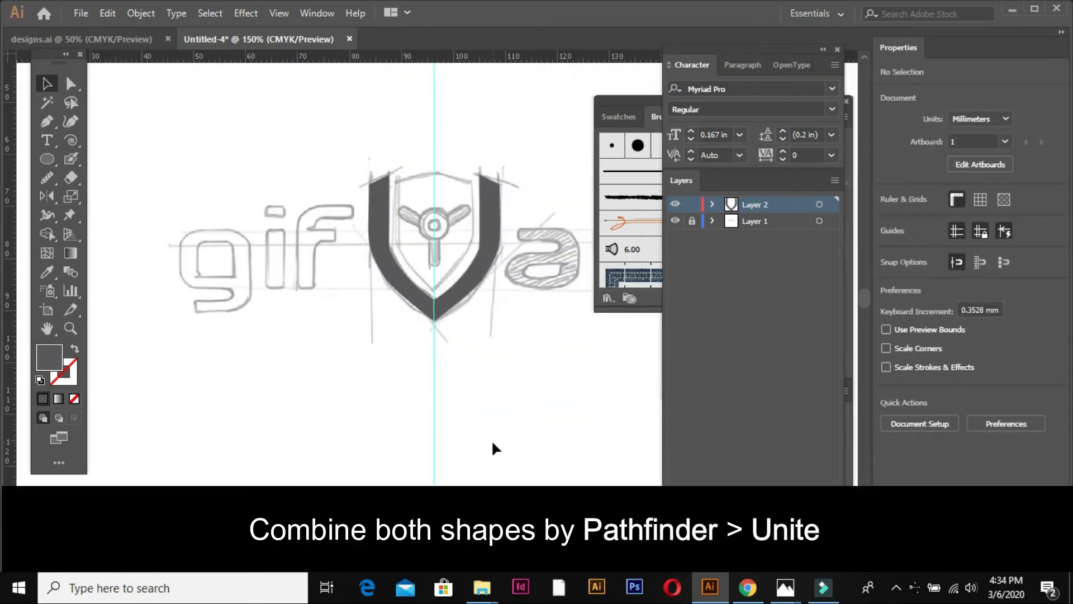
pyautogui.click(676, 225)
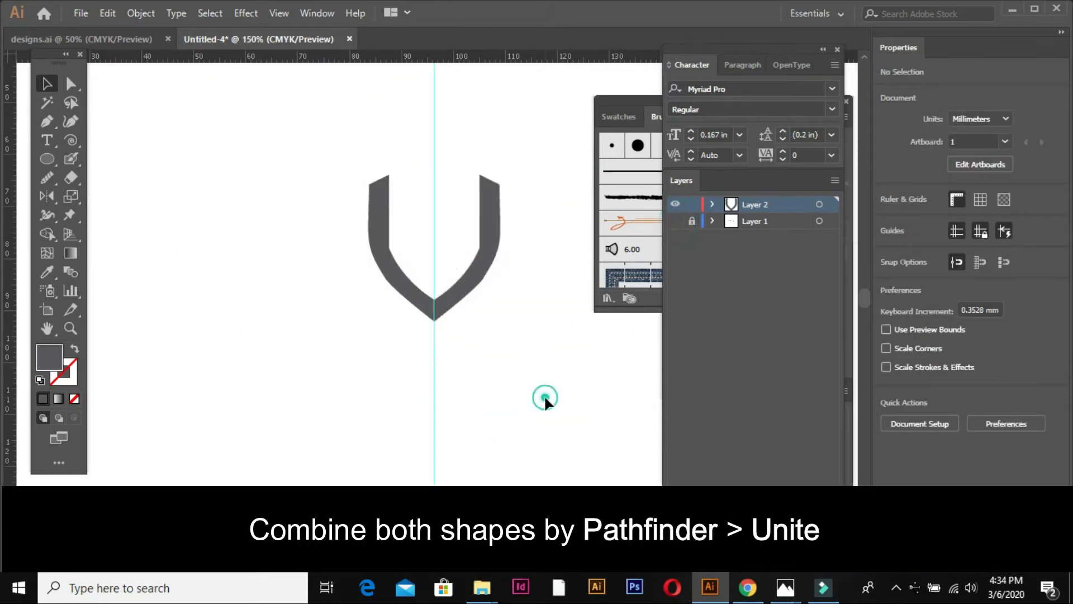
pyautogui.hotkey('ctrl', ';')
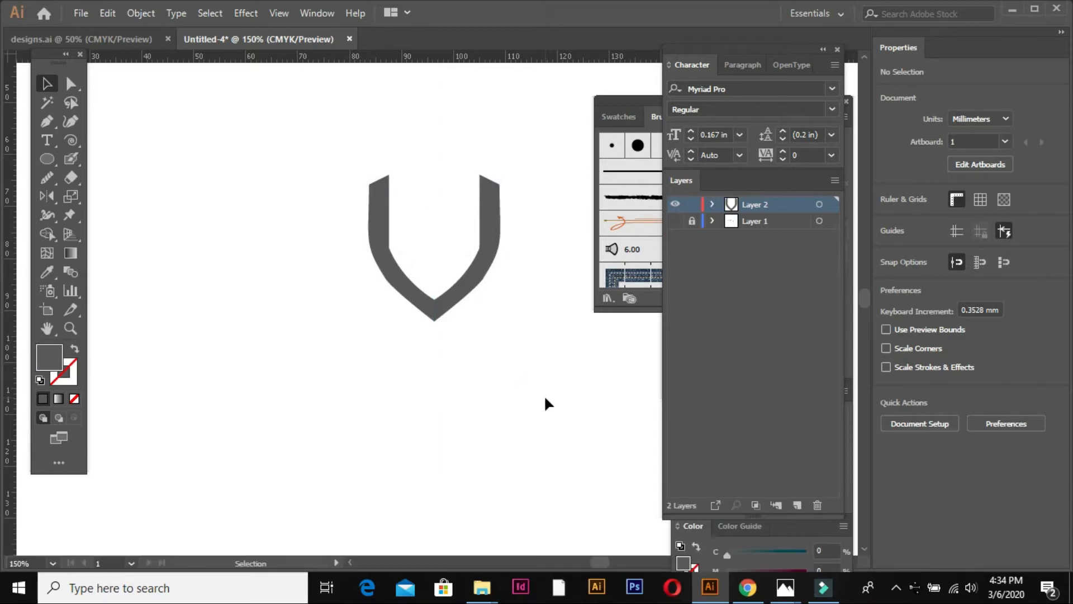
pyautogui.click(675, 221)
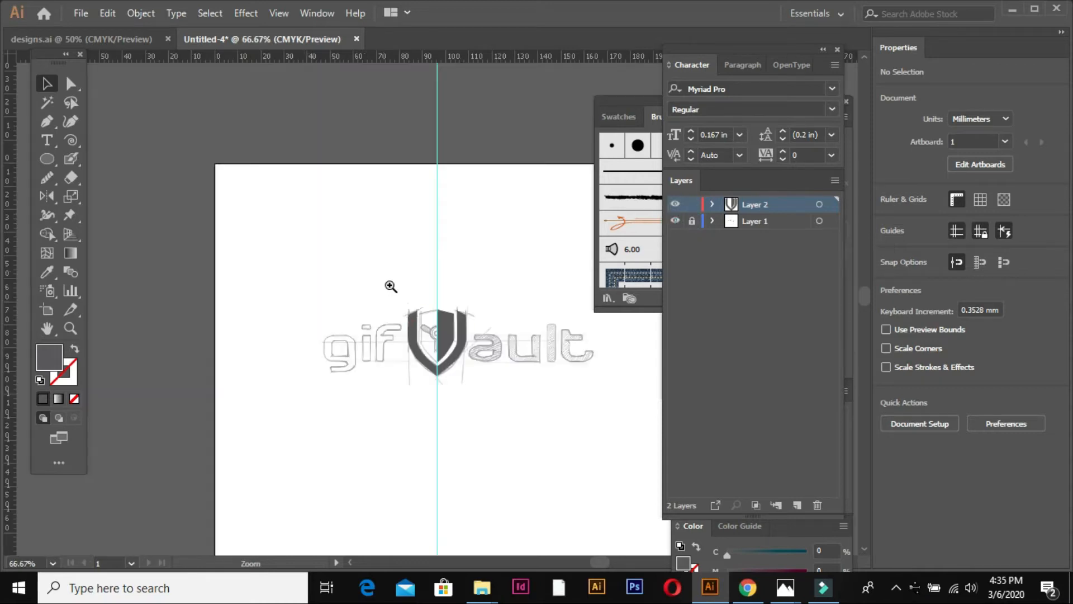
# Reflect a duplicate of the inner shield half across the vertical axis and place it against the centre guide to complete the shield
pyautogui.moveTo(386, 274)
pyautogui.mouseDown()
pyautogui.moveTo(521, 413)
pyautogui.moveTo(217, 185)
pyautogui.mouseUp()
pyautogui.rightClick(219, 189)
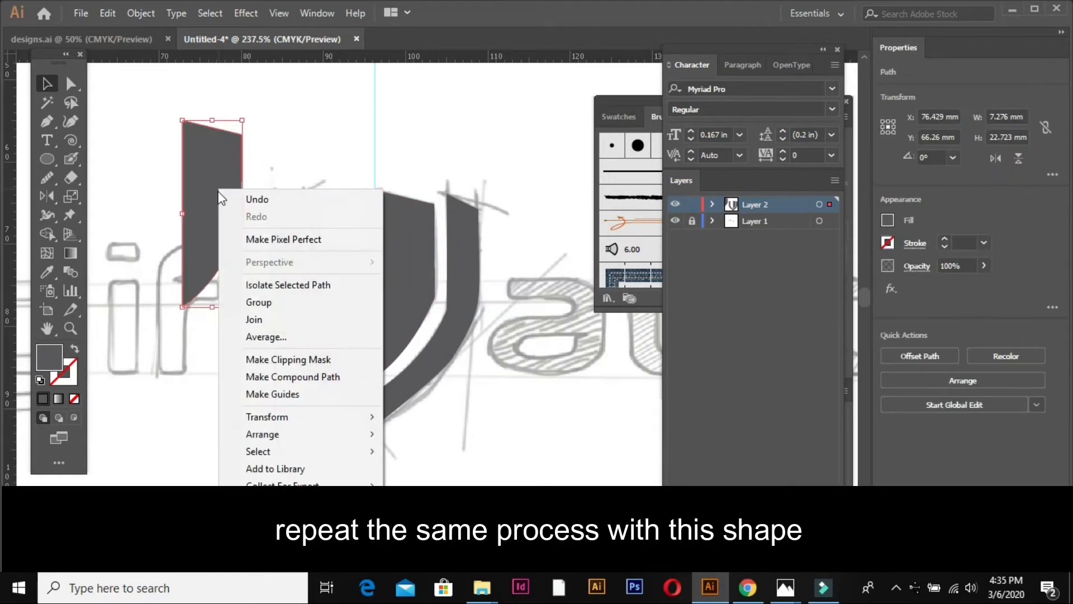
pyautogui.moveTo(311, 413)
pyautogui.click(468, 473)
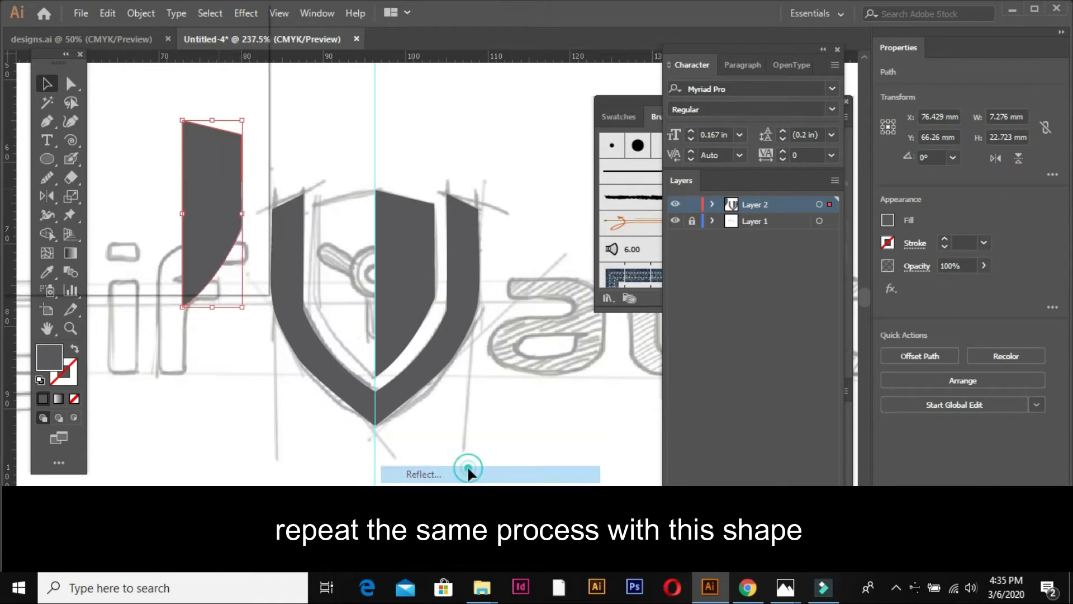
pyautogui.click(162, 258)
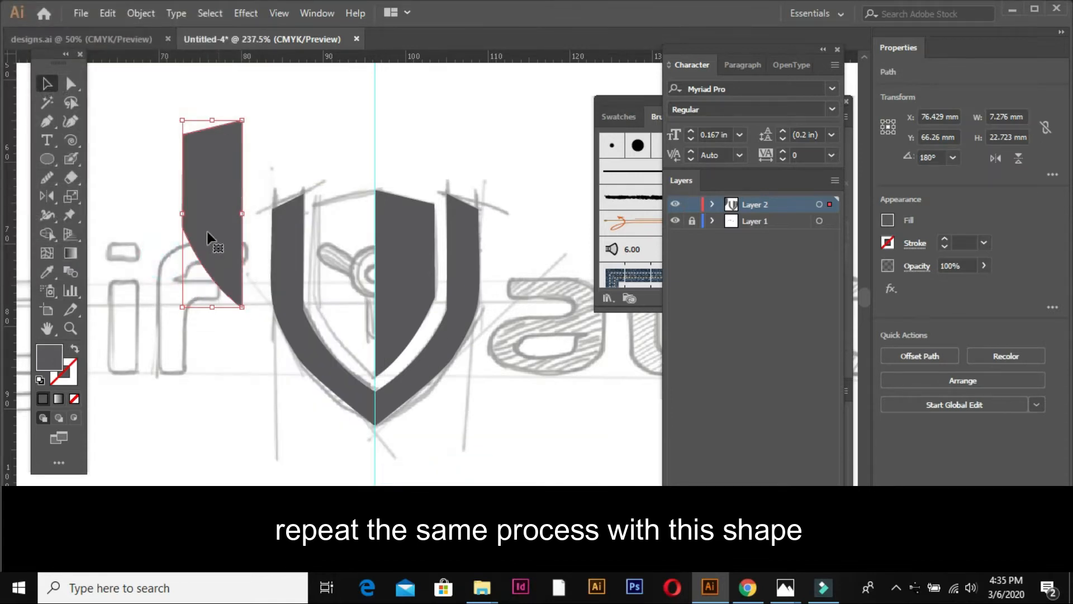
pyautogui.moveTo(200, 230); pyautogui.dragTo(341, 301)
pyautogui.click(425, 154)
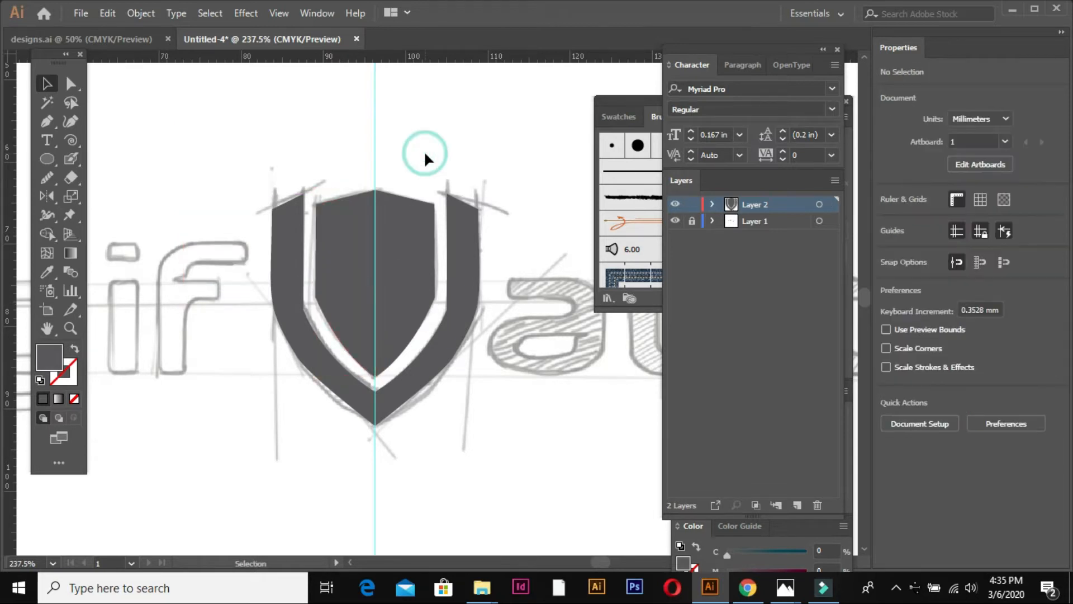
# Place the finished logo image GIFVault logo.jpg from the "How to make a logo from a sketch" folder into the document
pyautogui.click(479, 597)
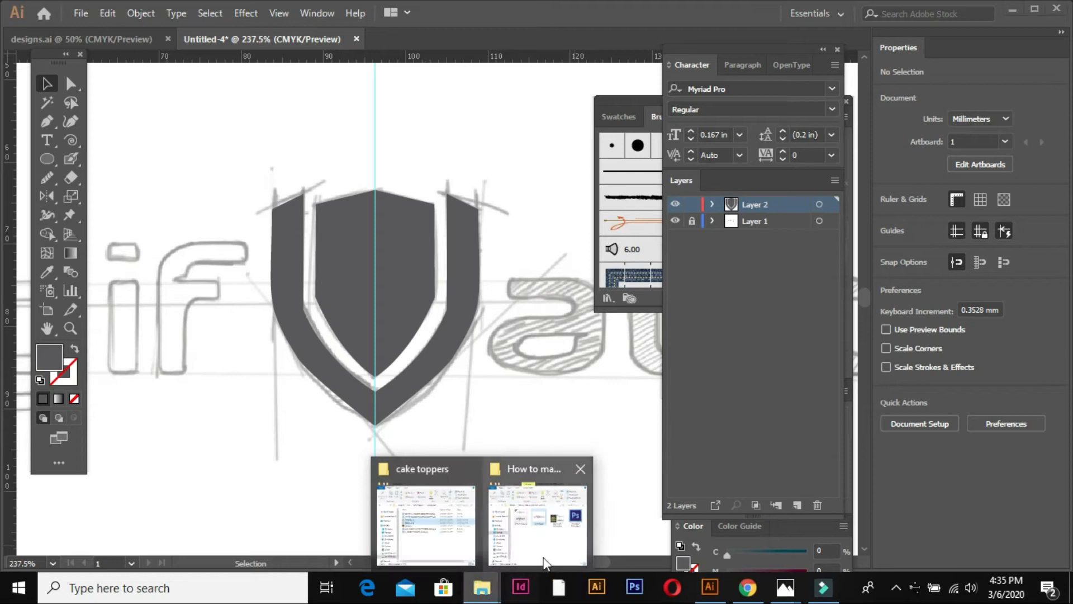
pyautogui.click(513, 534)
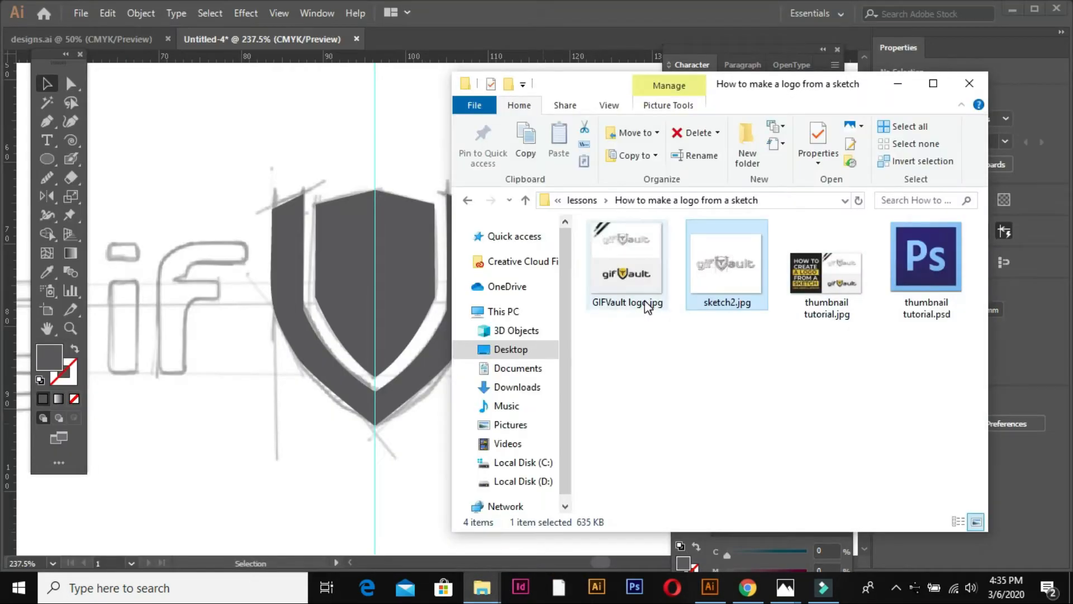
pyautogui.click(638, 290)
pyautogui.moveTo(640, 293); pyautogui.dragTo(191, 183)
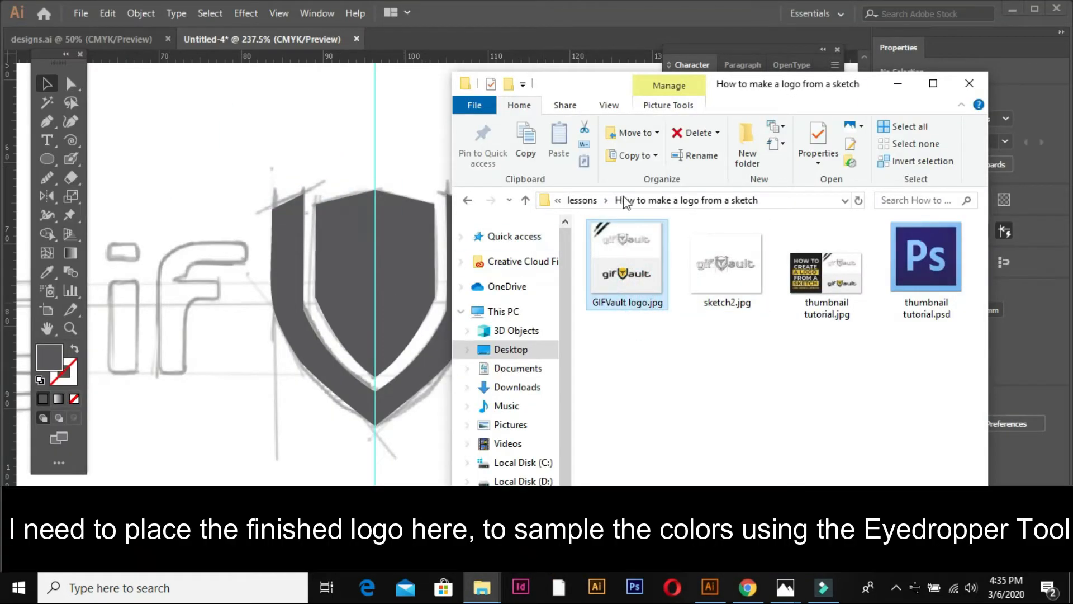
pyautogui.click(898, 85)
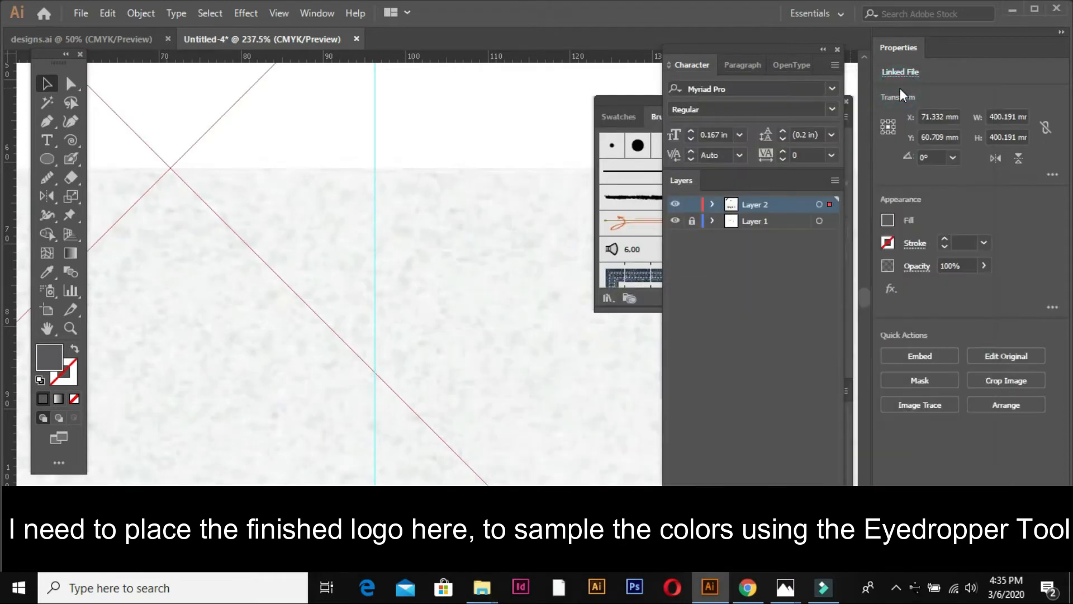
# Move the placed finished logo image off the artboard to its left, clear of the tracing
pyautogui.hotkey('ctrl', '-')
pyautogui.hotkey('ctrl', '-')
pyautogui.hotkey('ctrl', '-')
pyautogui.hotkey('ctrl', '-')
pyautogui.hotkey('ctrl', '-')
pyautogui.hotkey('ctrl', '-')
pyautogui.hotkey('ctrl', '-')
pyautogui.hotkey('ctrl', '-')
pyautogui.hotkey('ctrl', '-')
pyautogui.hotkey('ctrl', '-')
pyautogui.moveTo(403, 334); pyautogui.dragTo(319, 327)
pyautogui.click(319, 402)
# Select both halves of the inner shield and unite them into one shape
pyautogui.moveTo(316, 391)
pyautogui.mouseDown()
pyautogui.moveTo(497, 233)
pyautogui.moveTo(596, 376)
pyautogui.mouseUp()
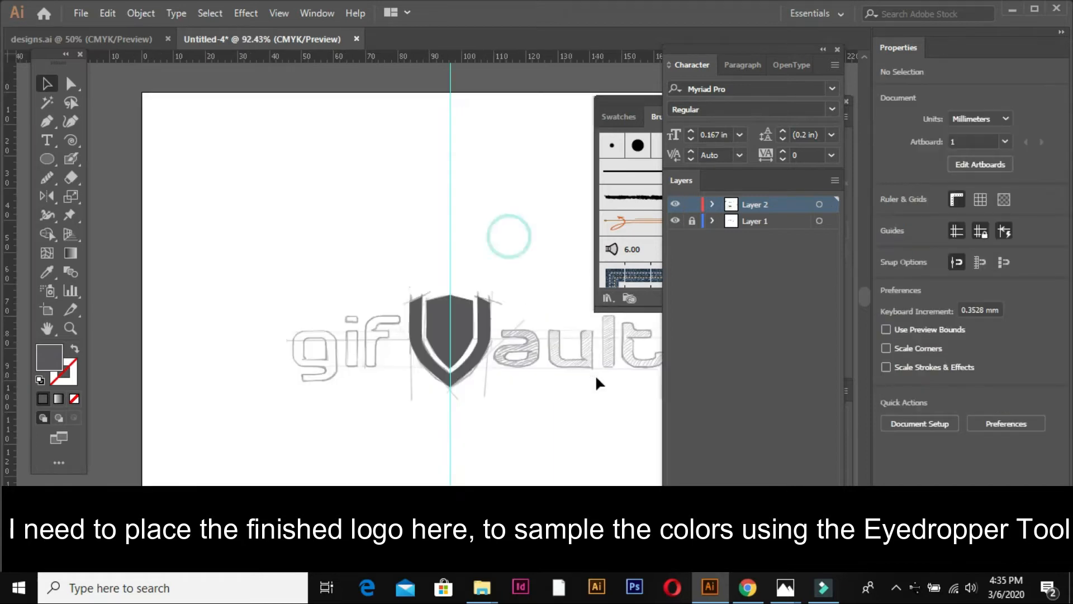
pyautogui.click(435, 327)
pyautogui.click(889, 423)
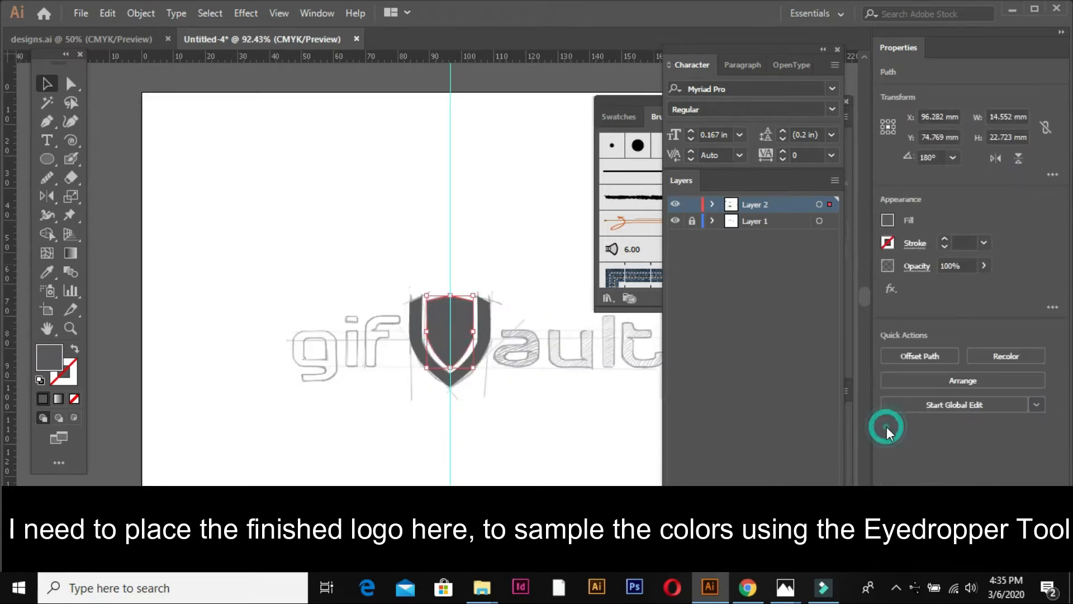
# Recolour the inner shield yellow and the outer V near-black, sampling the colours from the finished logo image with the Eyedropper
pyautogui.hotkey('ctrl', '-')
pyautogui.hotkey('ctrl', '-')
pyautogui.hotkey('ctrl', '-')
pyautogui.hotkey('ctrl', '-')
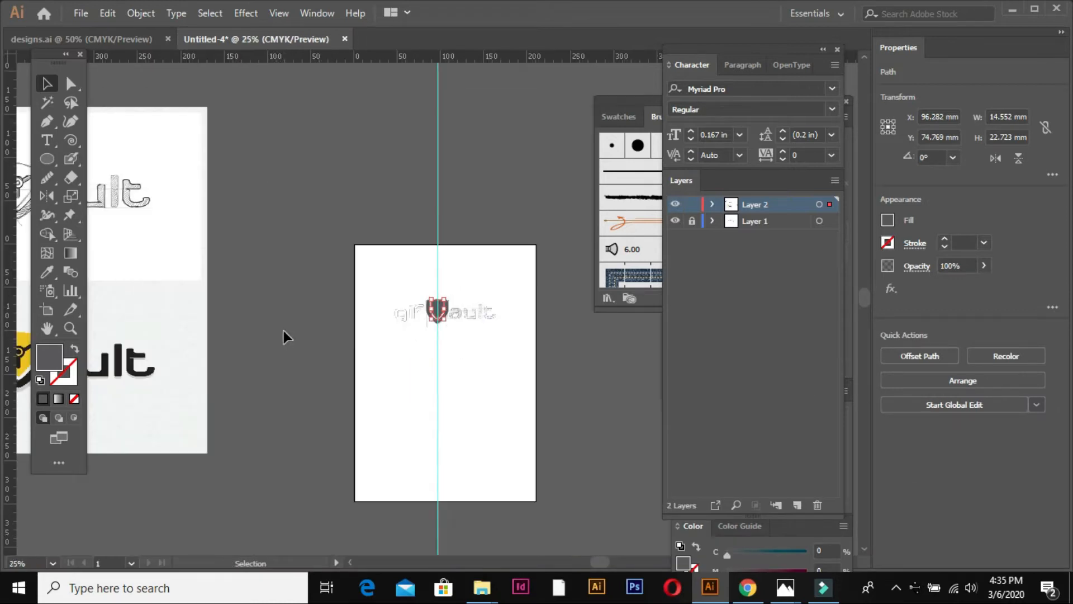
pyautogui.hotkey('ctrl', '-')
pyautogui.press('i')
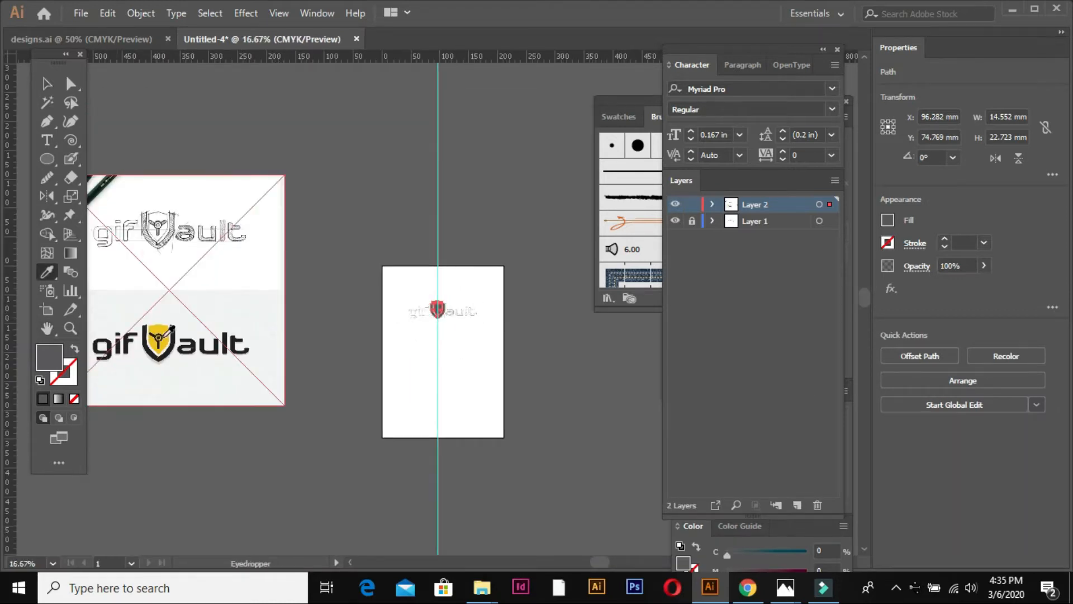
pyautogui.click(159, 329)
pyautogui.click(45, 89)
pyautogui.click(350, 144)
pyautogui.hotkey('ctrl', '+')
pyautogui.moveTo(395, 283); pyautogui.dragTo(464, 327)
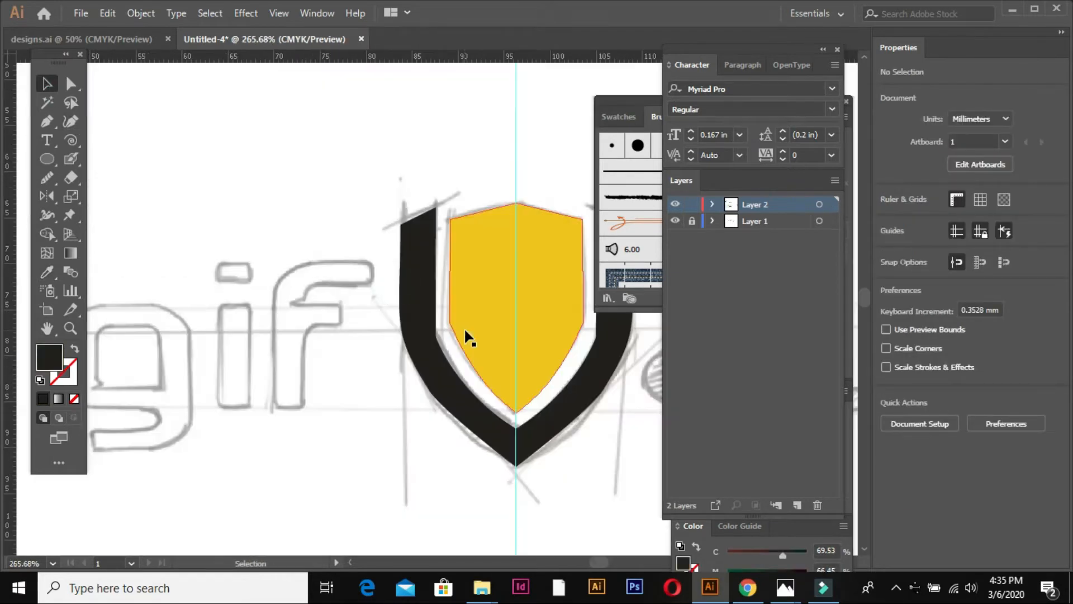
pyautogui.moveTo(482, 587)
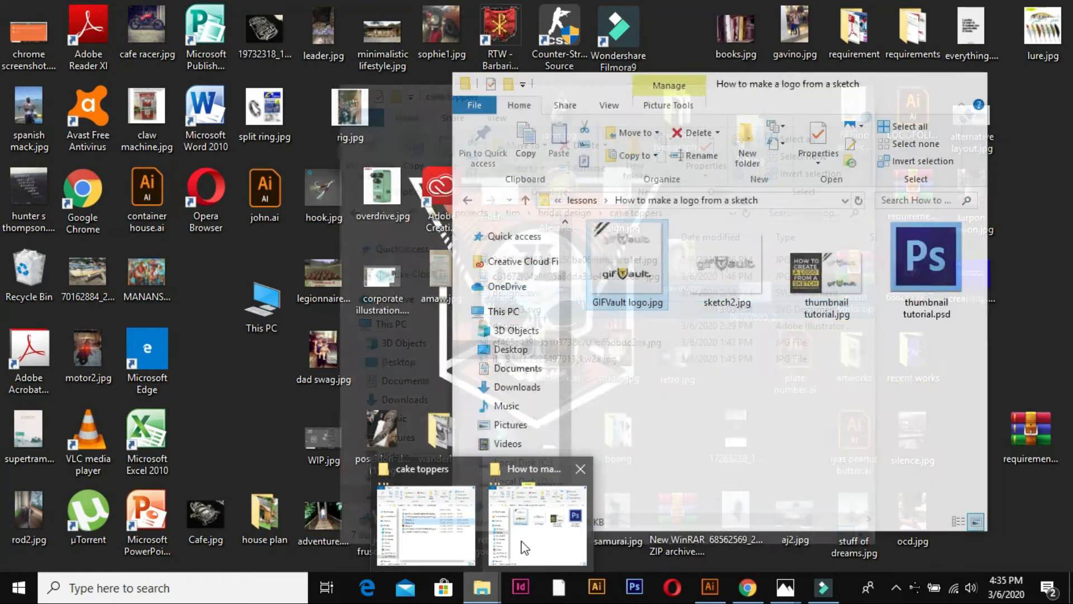
pyautogui.click(520, 541)
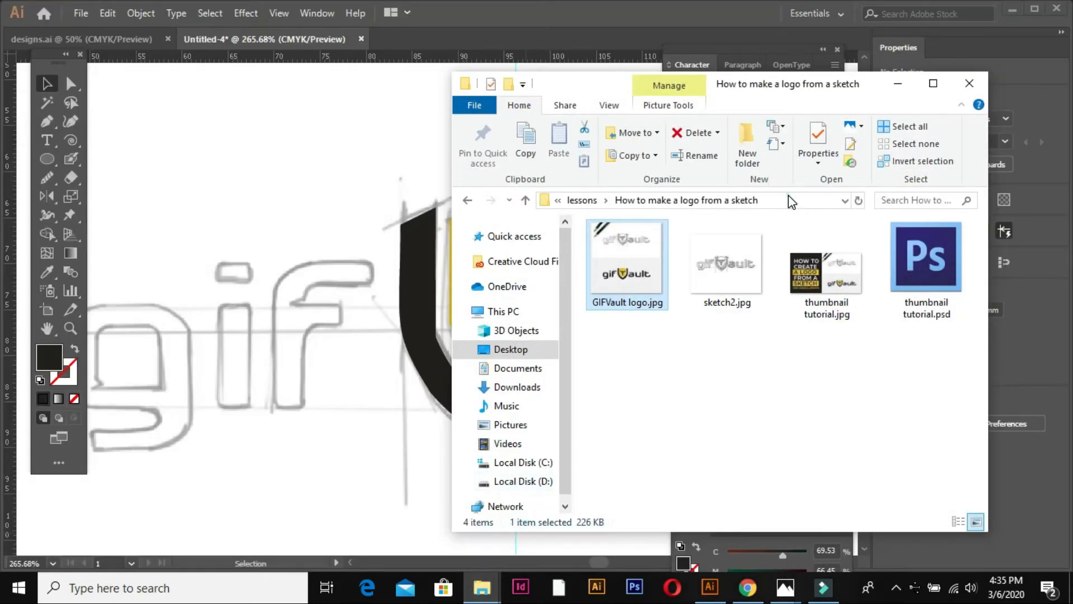
pyautogui.click(789, 199)
pyautogui.click(899, 83)
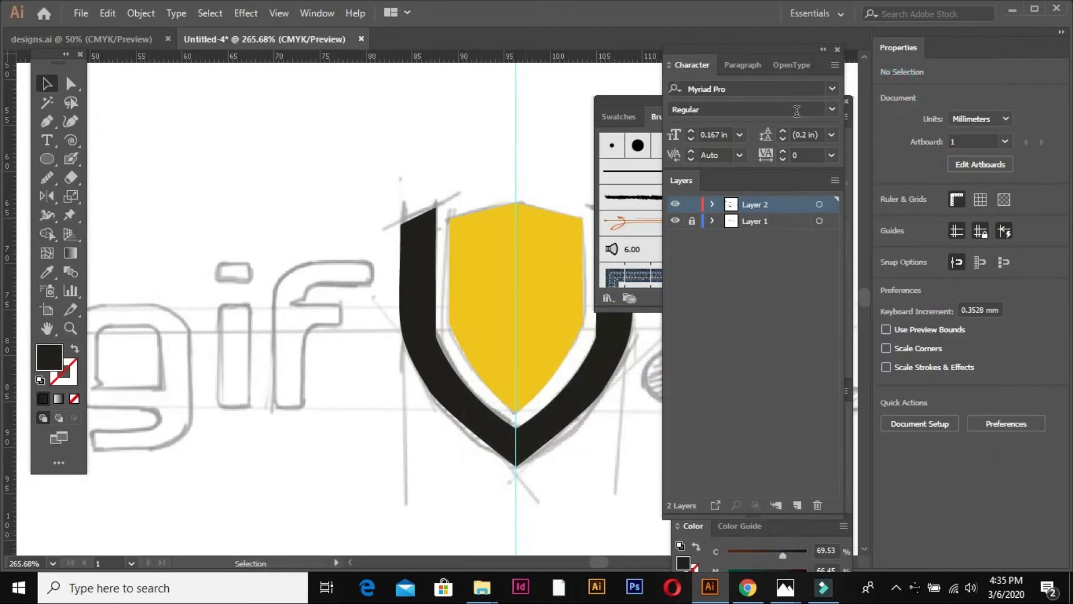
# Save the document as "logo design" in the lessons folder "How to make a logo from a sketch"
pyautogui.hotkey('ctrl', 's')
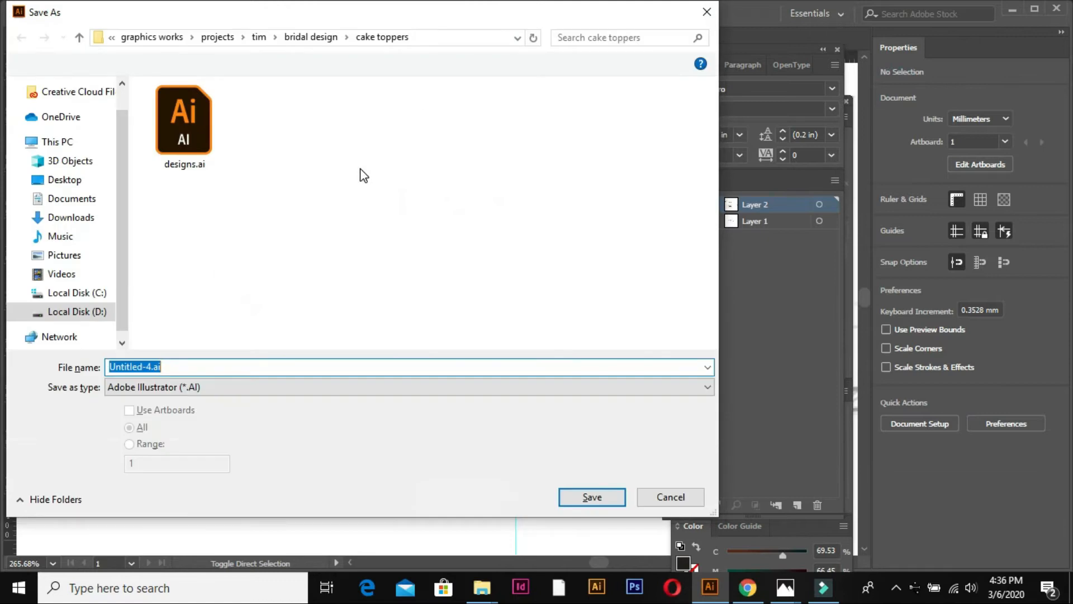
pyautogui.write('C:\\Users\\user\\Desktop\\recent works\\lessons\\How to make a logo from a sketch')
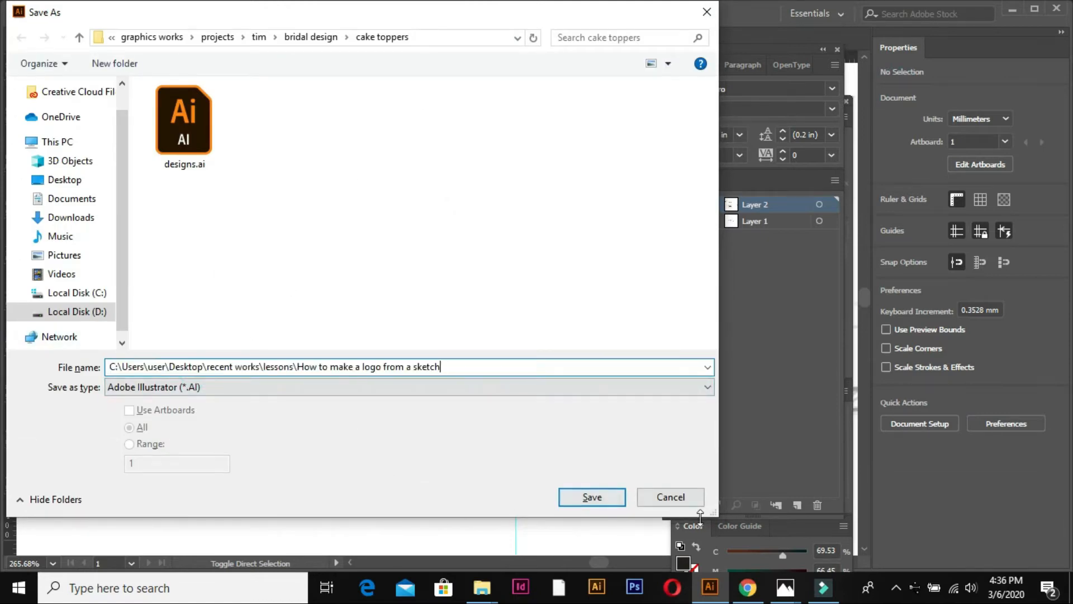
pyautogui.click(592, 497)
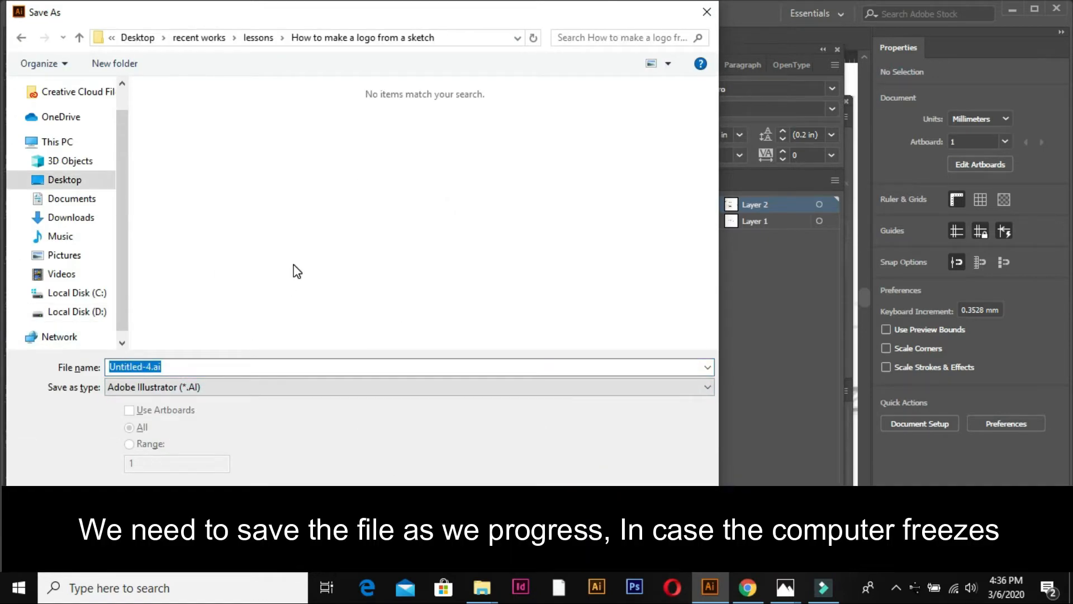
pyautogui.doubleClick(218, 370)
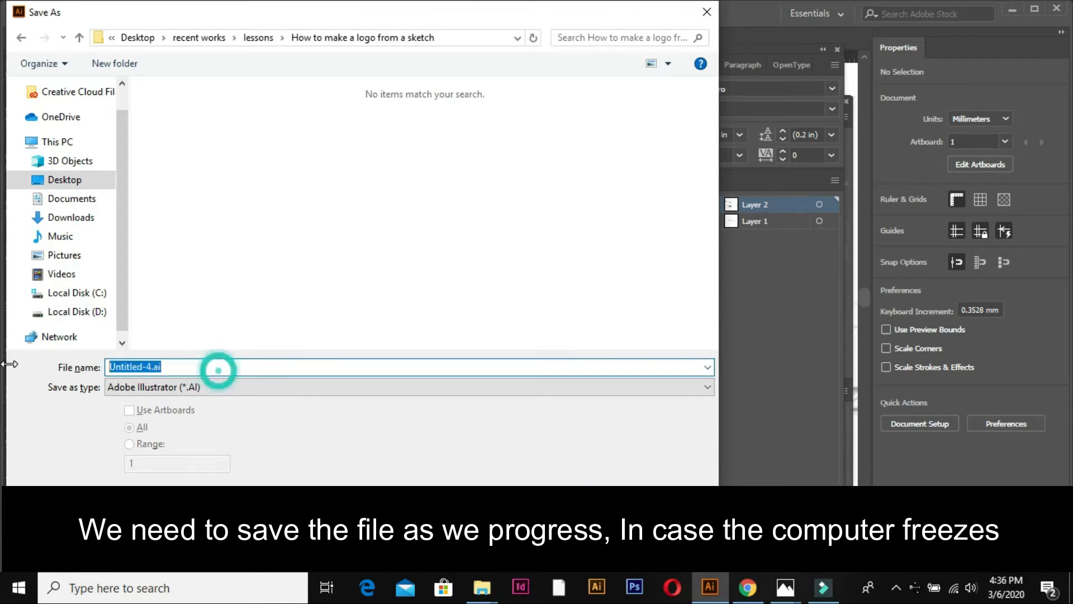
pyautogui.write('logo design')
pyautogui.press('Return')
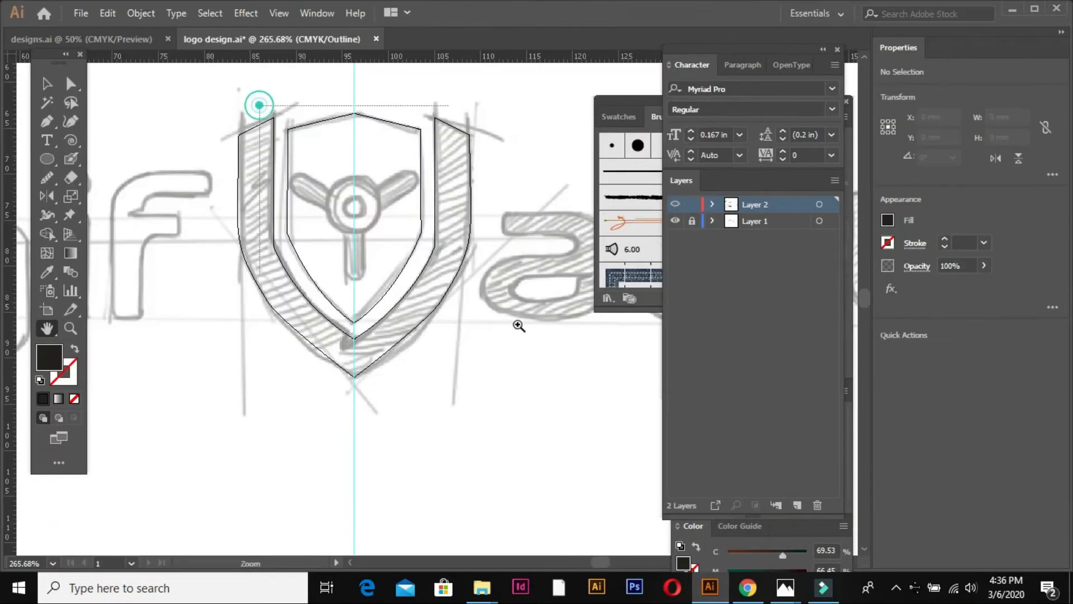
# Draw a circle about 5.9 mm across over the sketched hub in the shield, centred on the vertical guide
pyautogui.click(47, 159)
pyautogui.click(108, 197)
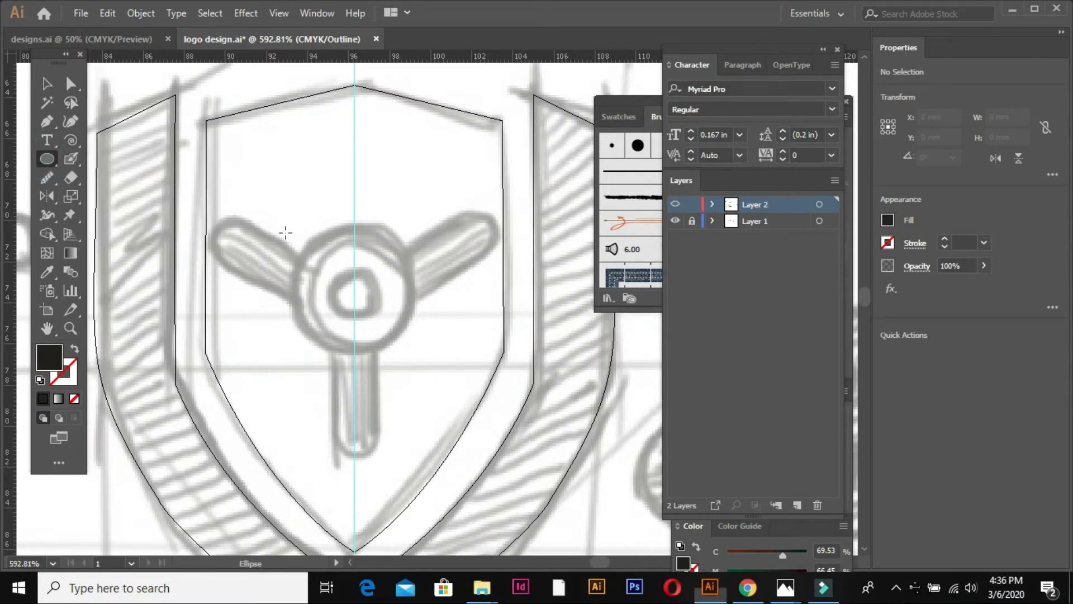
pyautogui.moveTo(292, 222); pyautogui.dragTo(378, 347)
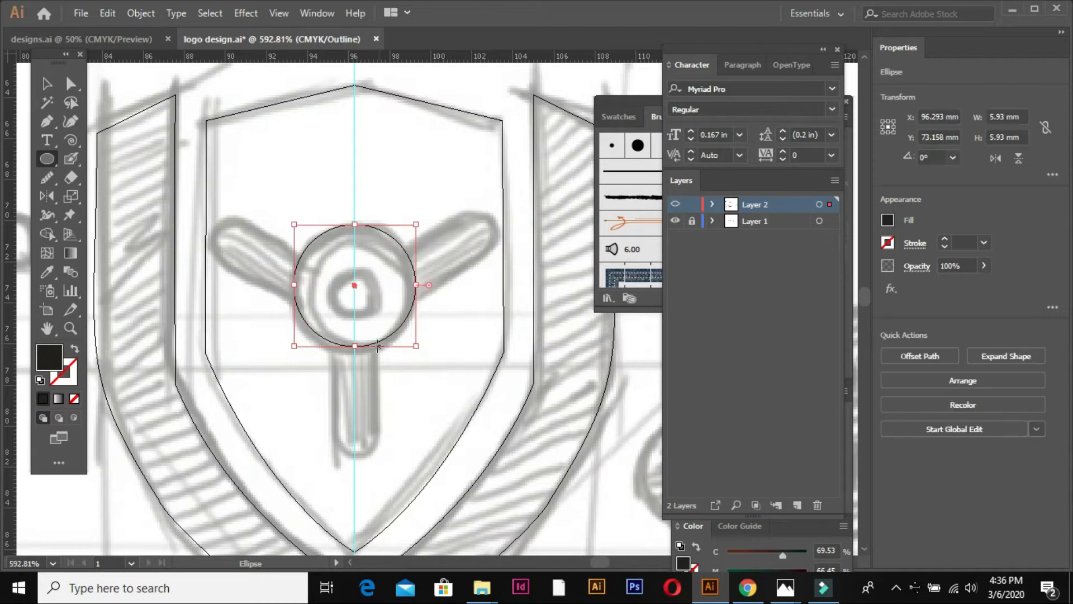
pyautogui.hotkey('ctrl', 'y')
pyautogui.click(47, 84)
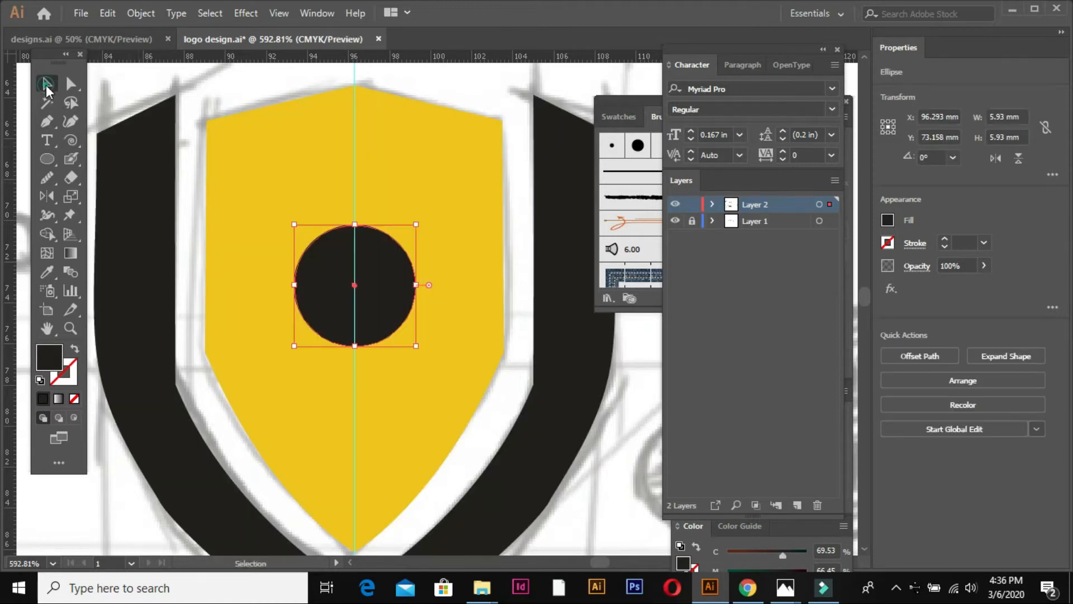
pyautogui.click(504, 85)
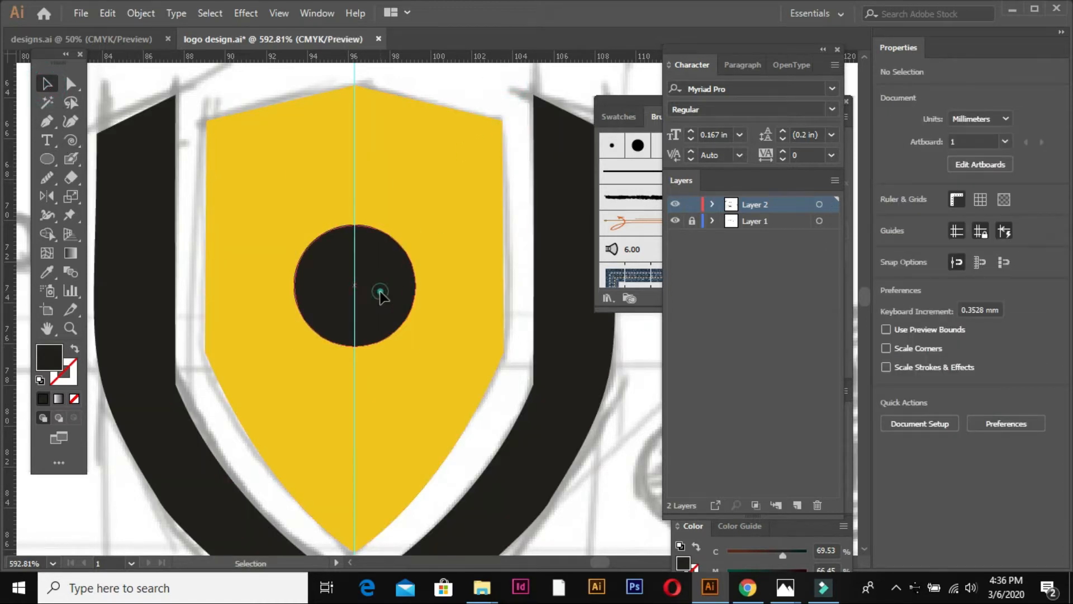
# Turn the hub circle into a ring with a black 0.0313 in stroke and no fill
pyautogui.click(380, 295)
pyautogui.click(983, 241)
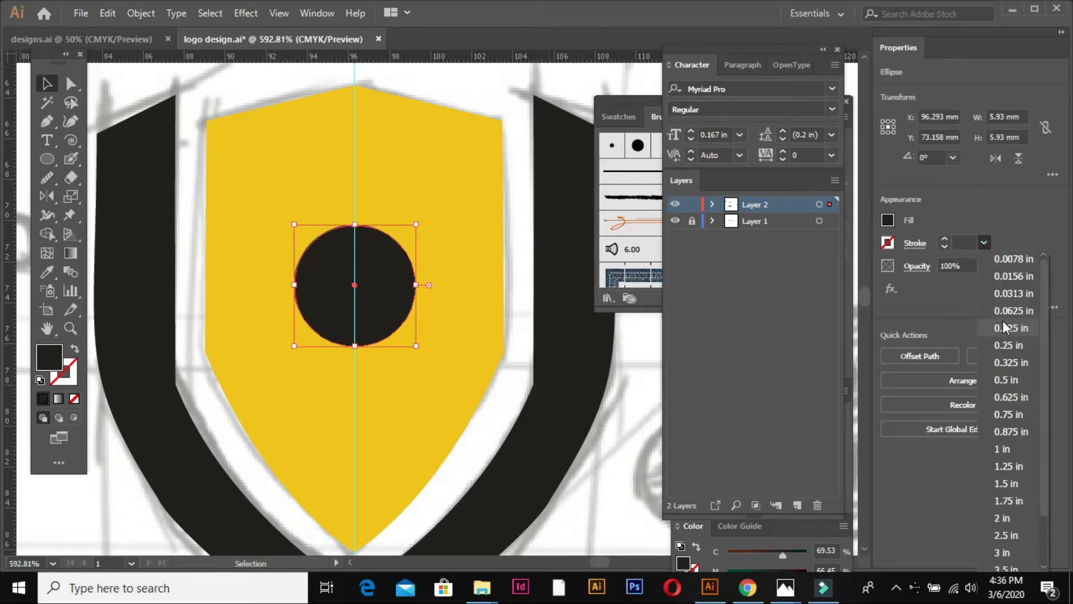
pyautogui.click(1004, 311)
pyautogui.click(984, 243)
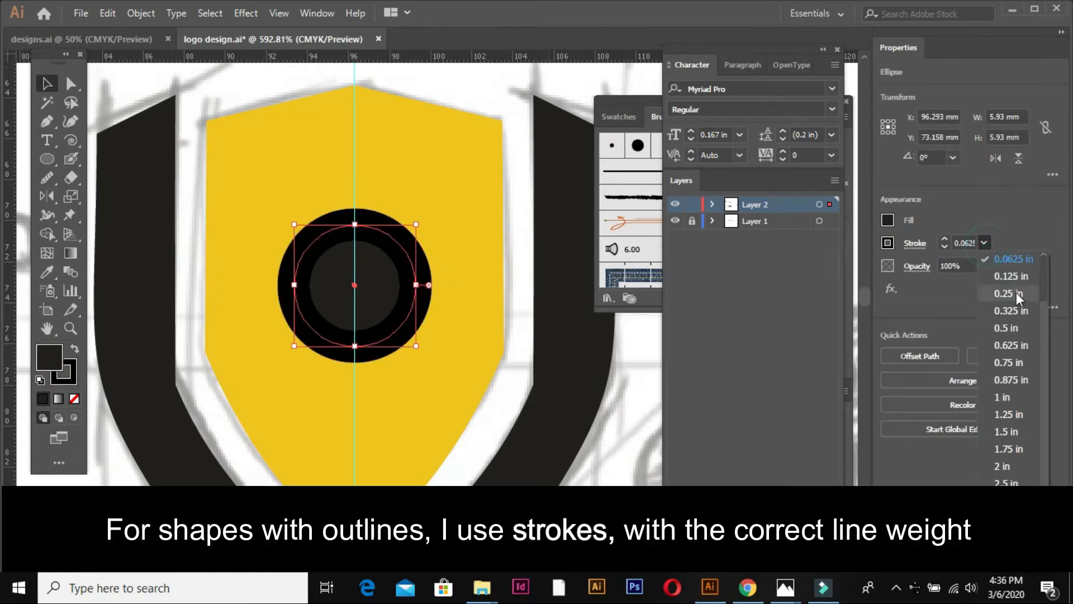
pyautogui.click(1022, 275)
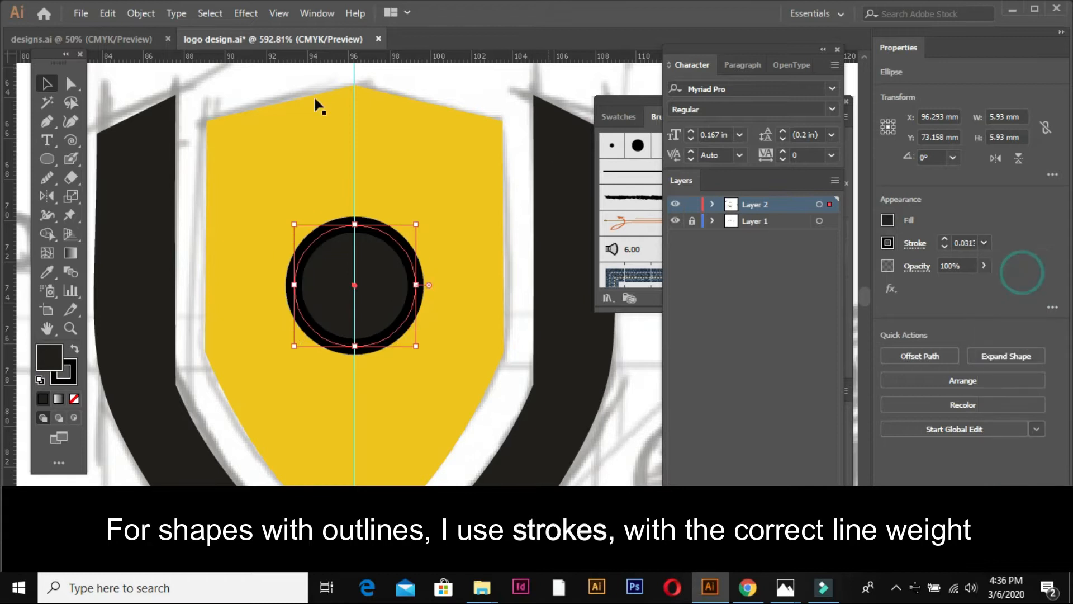
pyautogui.click(74, 398)
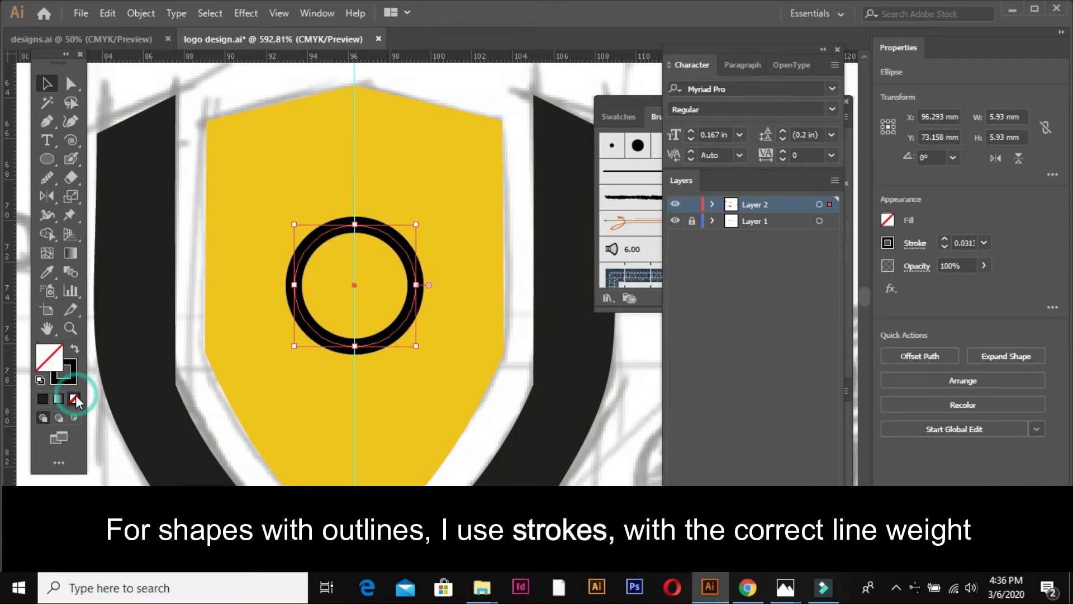
pyautogui.click(578, 400)
# Duplicate the ring and scale the copy to about 2.4 mm across over the sketched inner circle
pyautogui.scroll(-1, 578, 400)
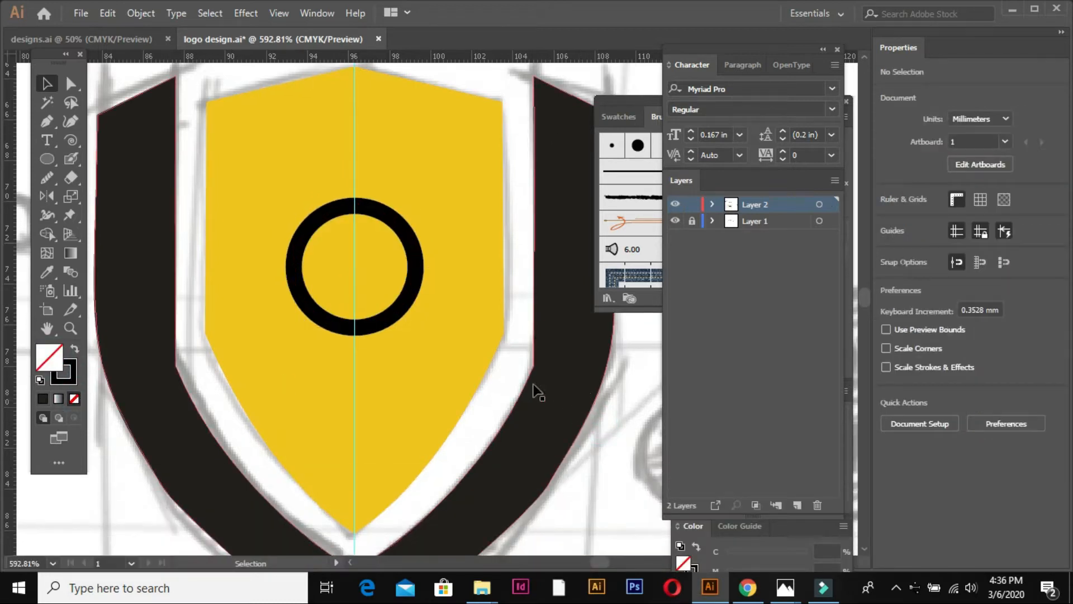
pyautogui.moveTo(422, 269); pyautogui.dragTo(389, 261)
pyautogui.click(369, 207)
pyautogui.hotkey('ctrl', 'y')
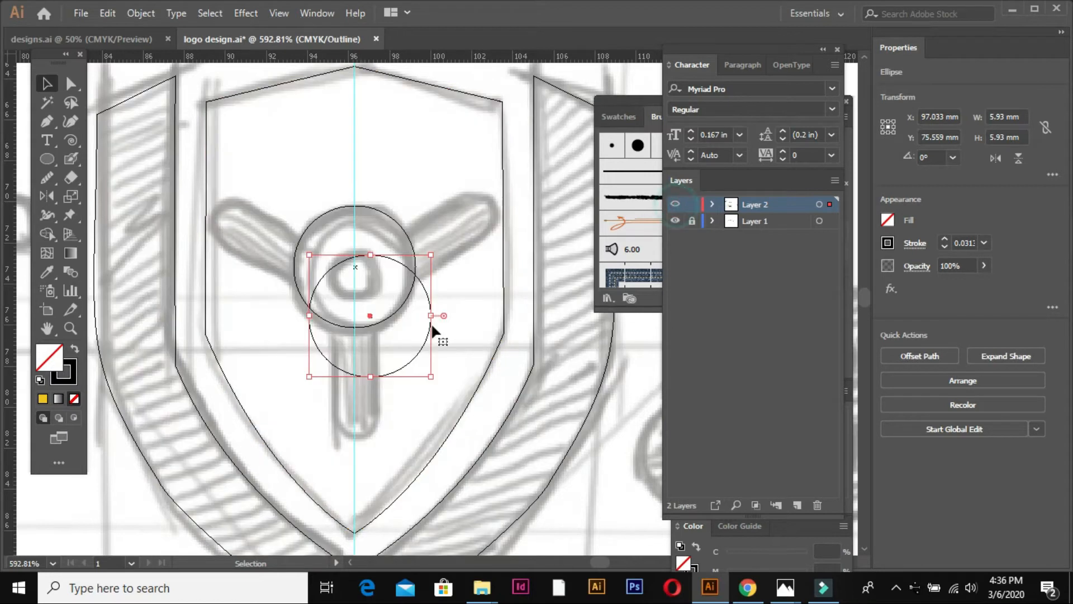
pyautogui.moveTo(431, 376); pyautogui.dragTo(365, 309)
pyautogui.moveTo(329, 258); pyautogui.dragTo(445, 236)
pyautogui.moveTo(414, 377); pyautogui.dragTo(412, 358)
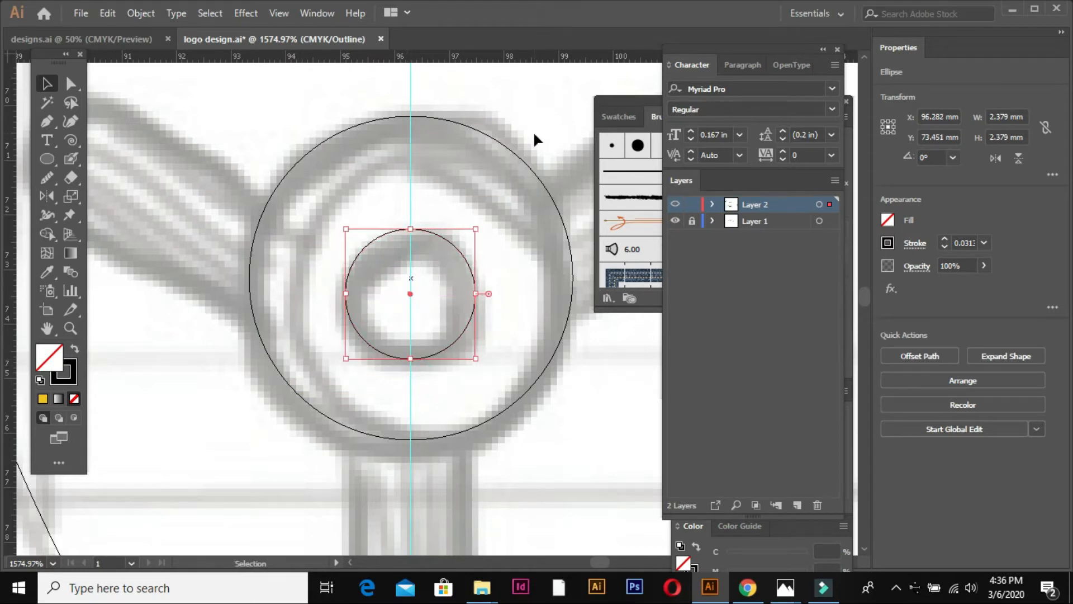
# Centre the two rings on each other horizontally and vertically, using the inner ring as the key object
pyautogui.keyDown('shift'); pyautogui.click(500, 148); pyautogui.keyUp('shift')
pyautogui.click(892, 354)
pyautogui.click(935, 387)
pyautogui.click(941, 354)
pyautogui.click(1013, 354)
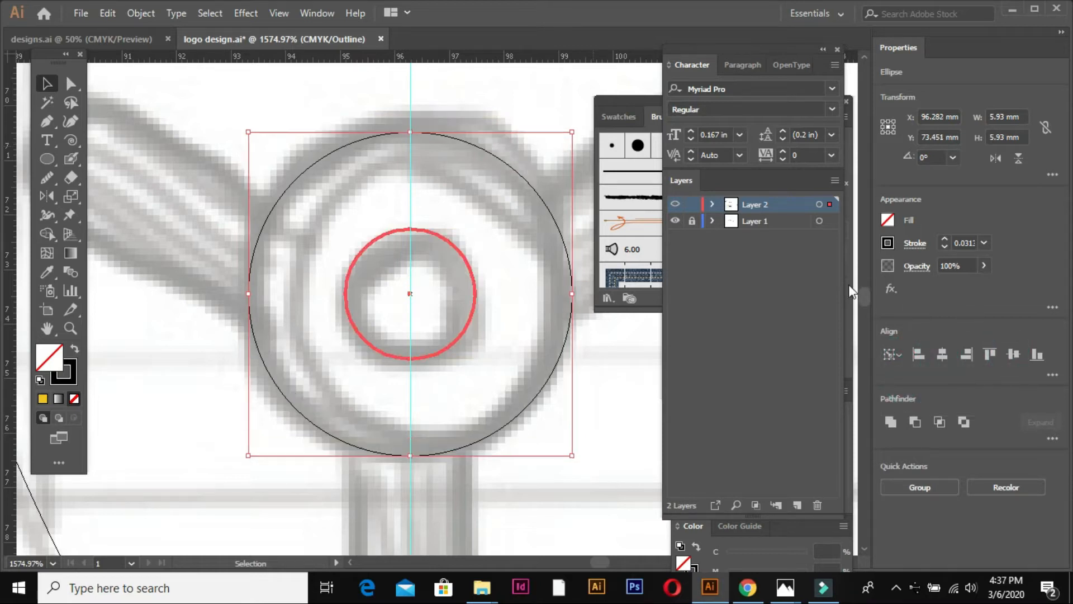
# Subtract the overlapping circle from the rounded bar so its upper end follows the hub's curve
pyautogui.hotkey('ctrl', '-')
pyautogui.hotkey('ctrl', '-')
pyautogui.hotkey('ctrl', '-')
pyautogui.hotkey('ctrl', '-')
pyautogui.hotkey('ctrl', '-')
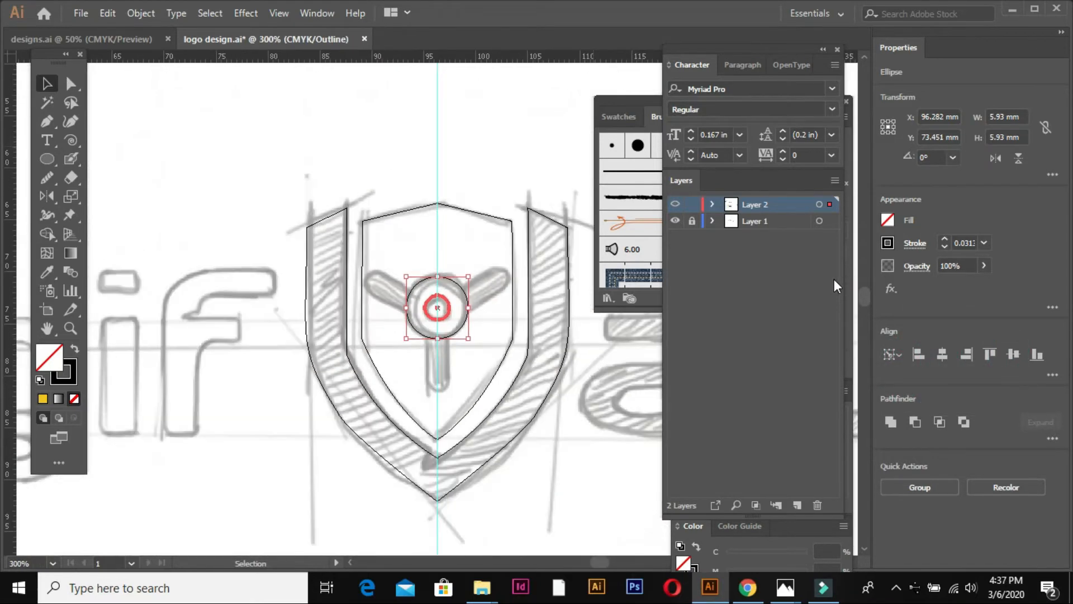
pyautogui.click(416, 265)
pyautogui.hotkey('ctrl', 'y')
pyautogui.scroll(6, 237, 149)
pyautogui.moveTo(481, 258); pyautogui.dragTo(490, 259)
pyautogui.keyDown('shift'); pyautogui.click(470, 354); pyautogui.keyUp('shift')
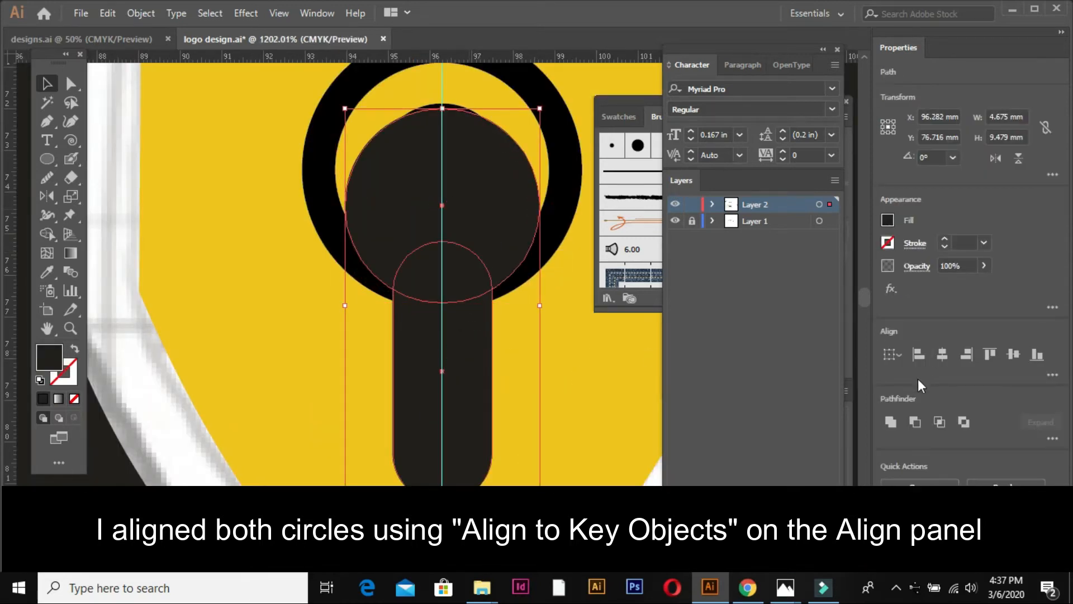
pyautogui.click(915, 421)
# Select both hub rings and convert their strokes to filled shapes with Outline Stroke
pyautogui.hotkey('ctrl', '-')
pyautogui.hotkey('ctrl', '-')
pyautogui.hotkey('ctrl', '-')
pyautogui.hotkey('ctrl', '-')
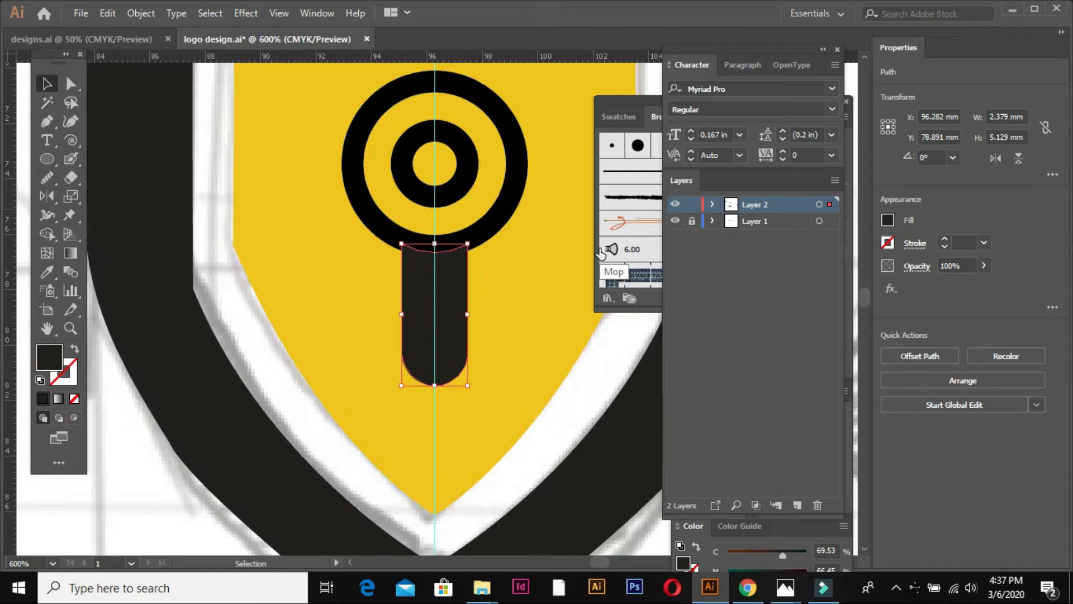
pyautogui.click(449, 250)
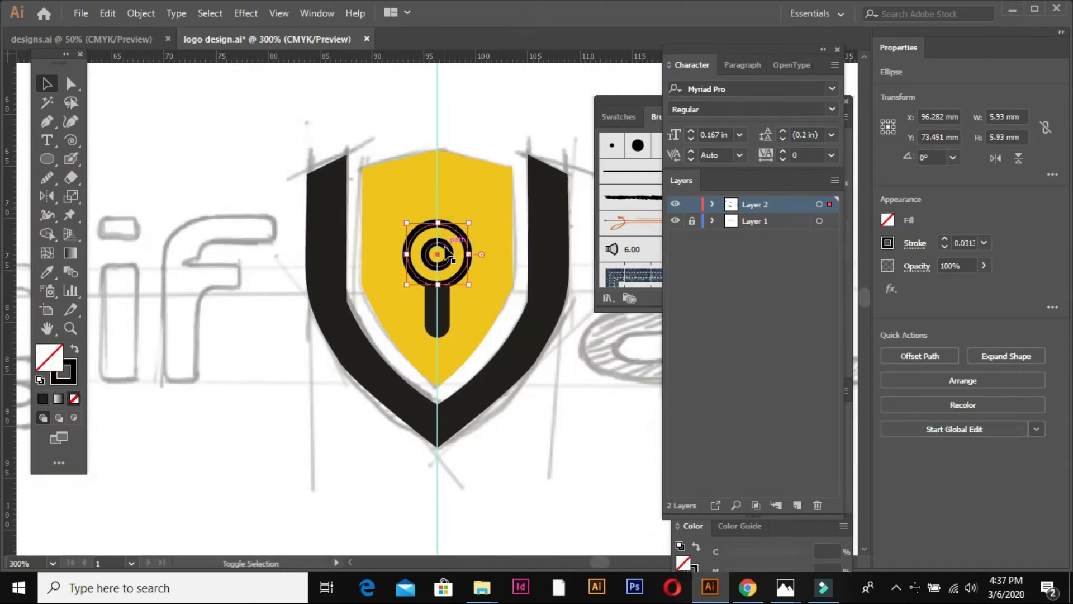
pyautogui.keyDown('shift'); pyautogui.click(449, 250); pyautogui.keyUp('shift')
pyautogui.click(139, 14)
pyautogui.click(227, 171)
pyautogui.click(210, 254)
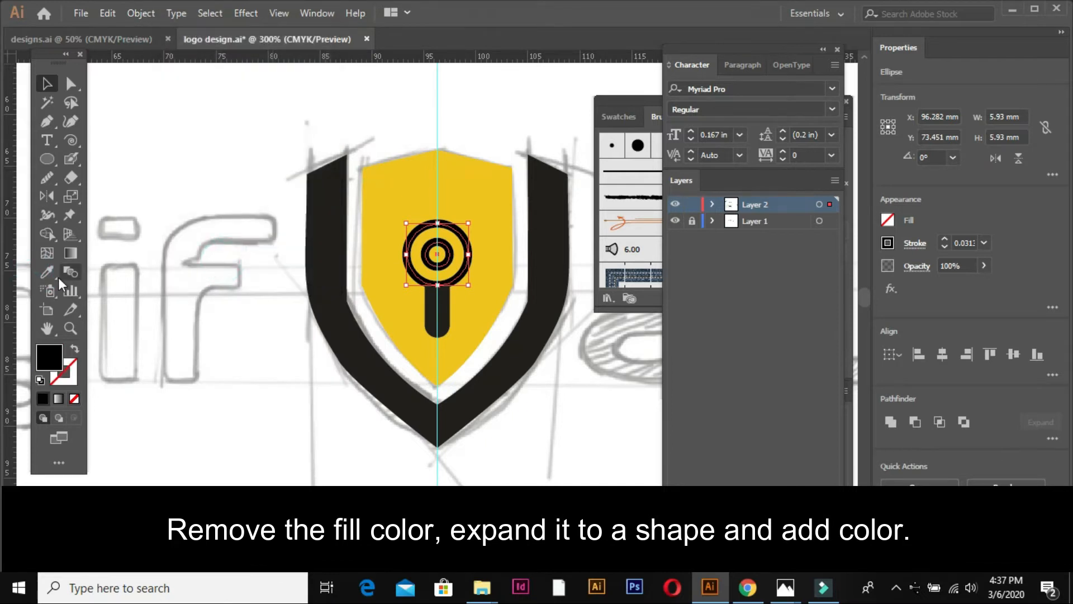
# Recolour both hub rings with the emblem's near-black using the Eyedropper
pyautogui.click(47, 272)
pyautogui.click(46, 85)
pyautogui.click(211, 133)
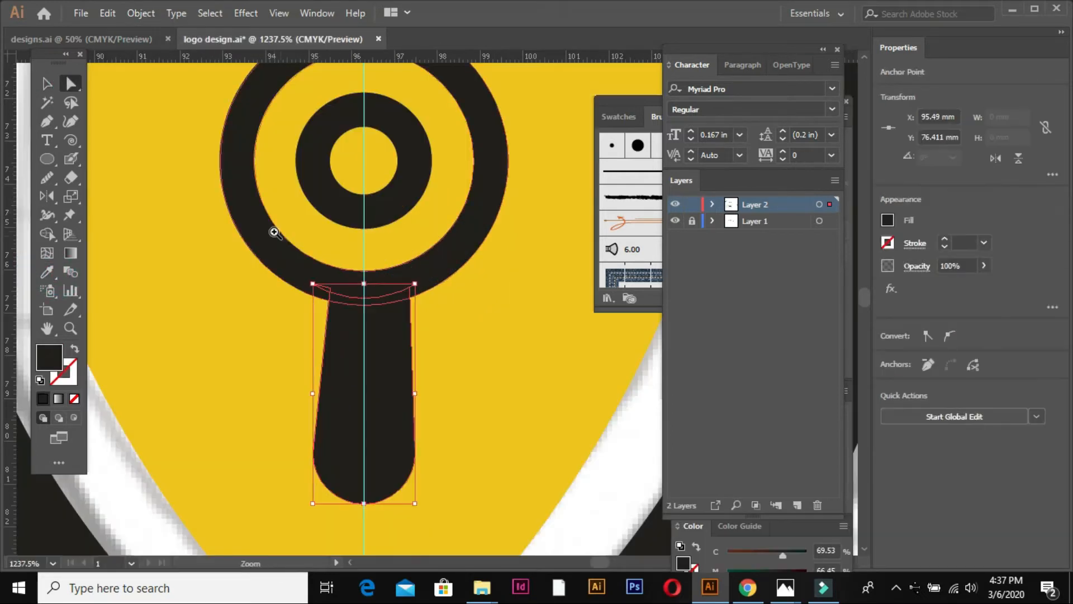
# Undo the anchor move on the lower bar and try again to shift its upper-left corner point inward
pyautogui.moveTo(278, 239); pyautogui.dragTo(427, 378)
pyautogui.hotkey('ctrl', 'z')
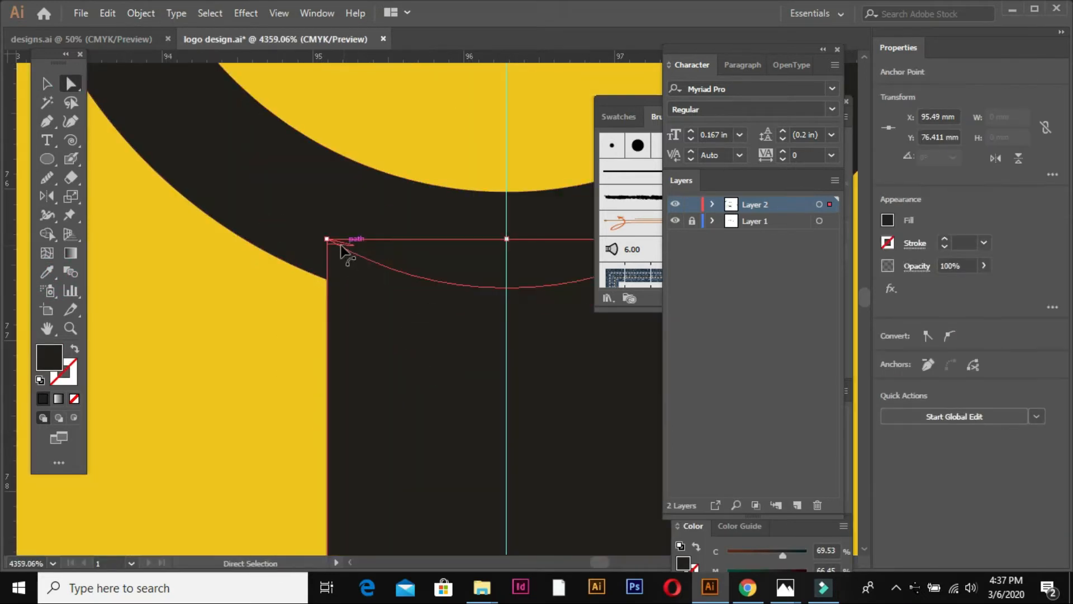
pyautogui.click(327, 243)
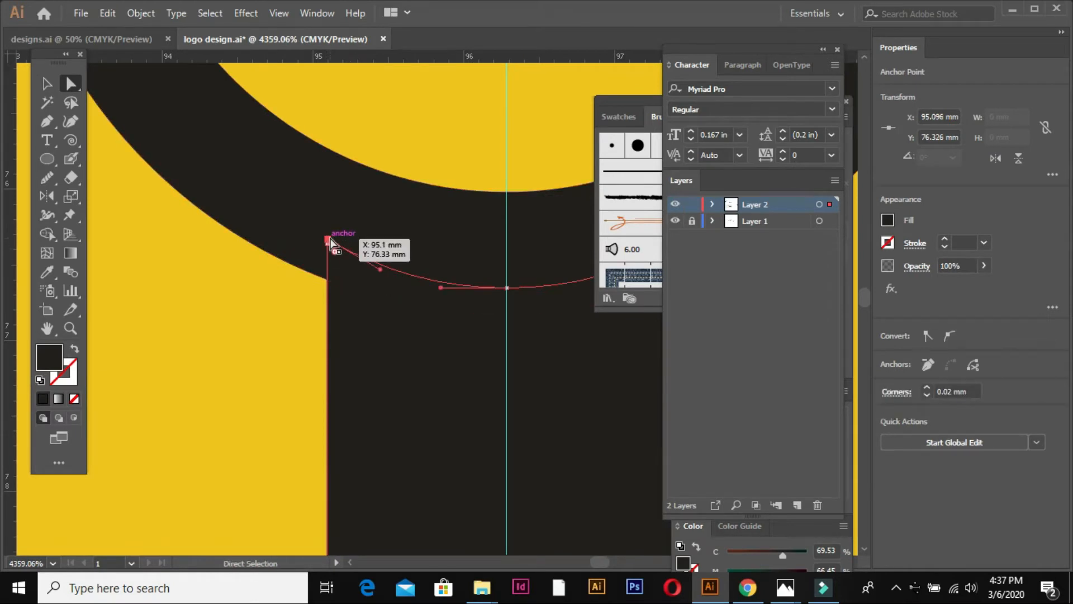
pyautogui.moveTo(329, 242); pyautogui.dragTo(379, 263)
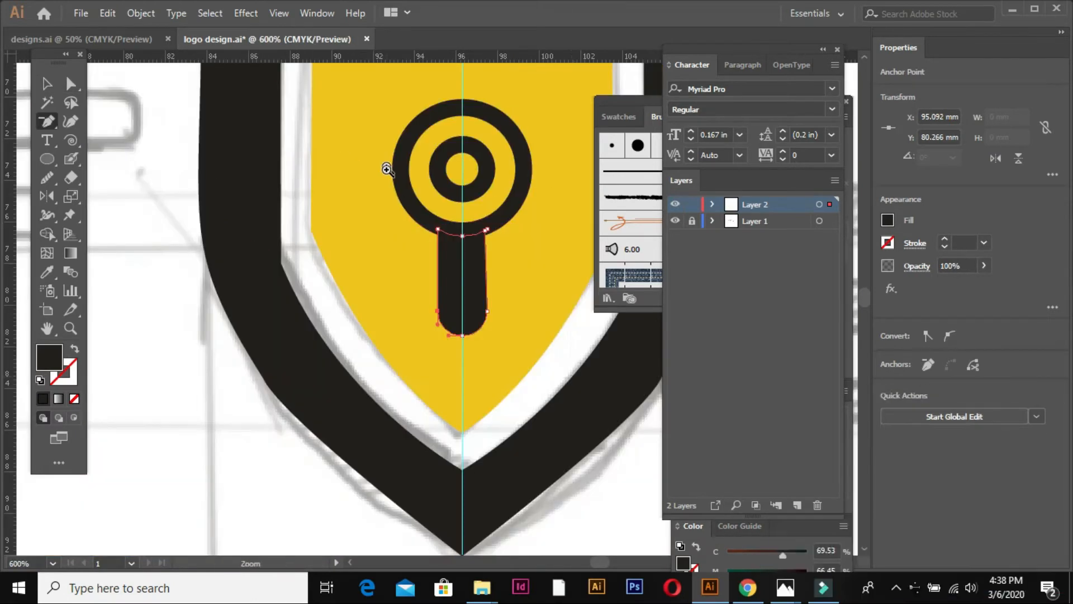
# Taper the lower bar towards the hub by moving its upper-left and upper-right anchor points inward
pyautogui.moveTo(385, 168); pyautogui.dragTo(574, 375)
pyautogui.press('a')
pyautogui.click(338, 208)
pyautogui.click(337, 209)
pyautogui.moveTo(342, 208); pyautogui.dragTo(350, 215)
pyautogui.moveTo(450, 212); pyautogui.dragTo(444, 218)
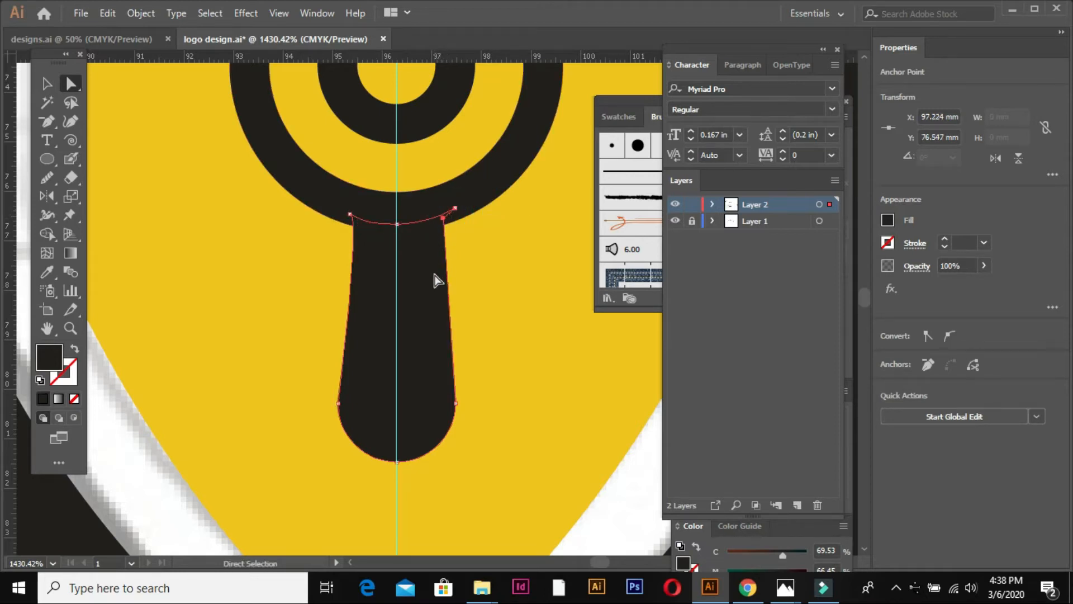
pyautogui.keyDown('alt'); pyautogui.scroll(-10, 437, 279); pyautogui.keyUp('alt')
pyautogui.click(545, 453)
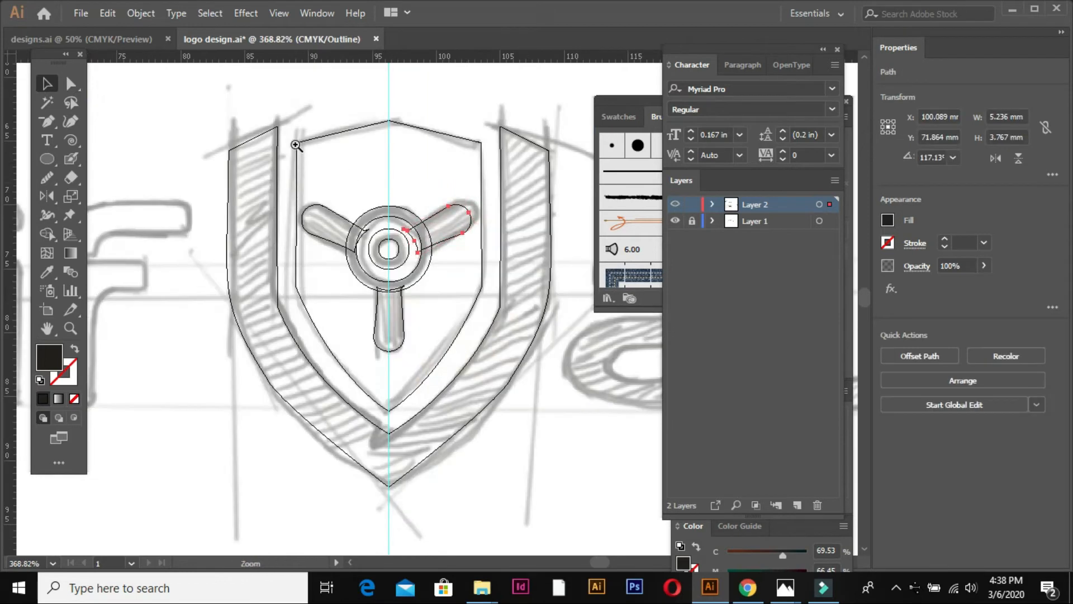
# Align the tops of the two upper blades, using the left blade as the key object
pyautogui.scroll(5, 380, 253)
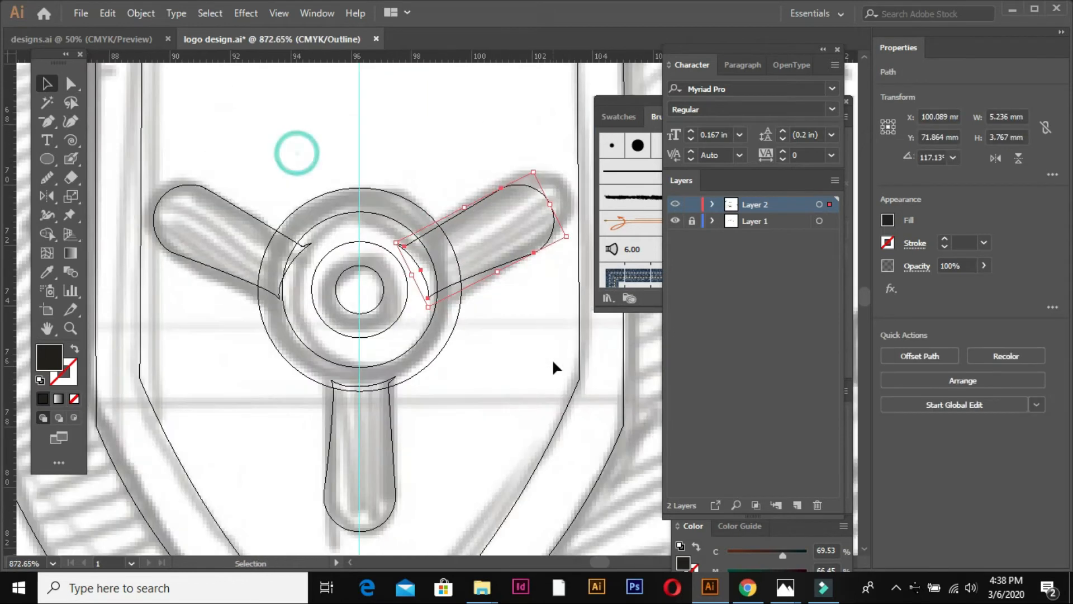
pyautogui.keyDown('shift'); pyautogui.click(249, 216); pyautogui.keyUp('shift')
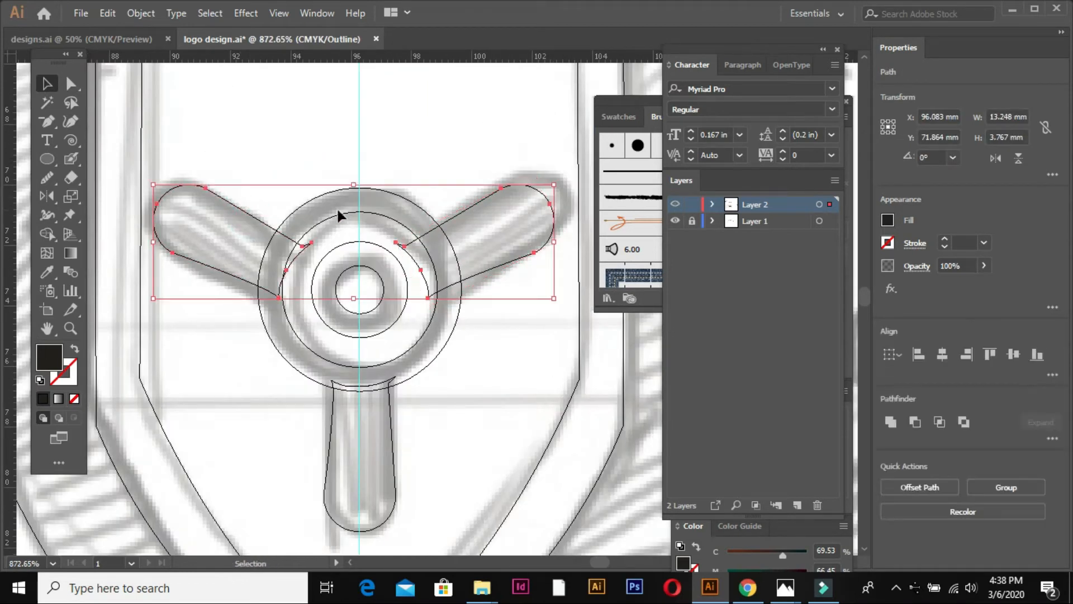
pyautogui.click(893, 354)
pyautogui.click(922, 390)
pyautogui.click(991, 354)
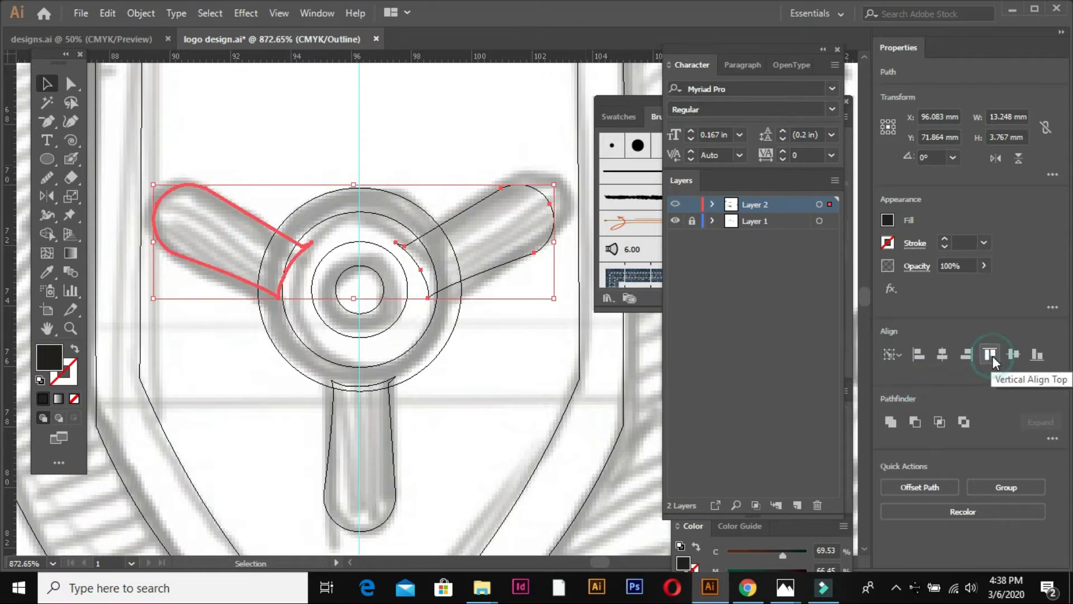
# Erase the inner ends of both upper blades where they protrude inside the outer hub ring
pyautogui.click(70, 177)
pyautogui.moveTo(307, 242); pyautogui.dragTo(282, 308)
pyautogui.moveTo(410, 238); pyautogui.dragTo(428, 301)
pyautogui.moveTo(409, 256); pyautogui.dragTo(386, 232)
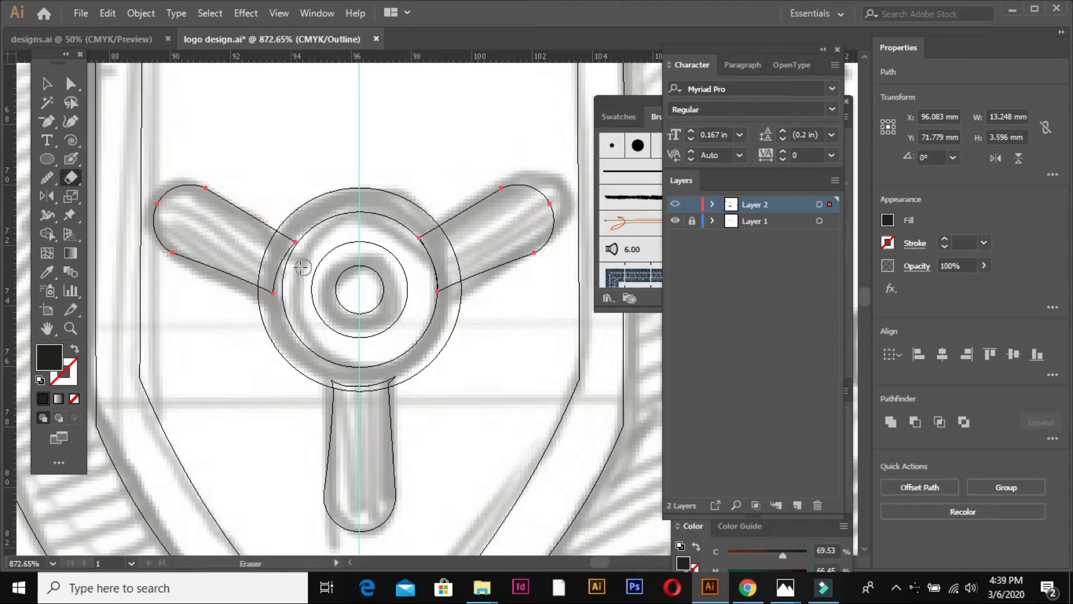
pyautogui.moveTo(302, 236); pyautogui.dragTo(296, 262)
pyautogui.hotkey('ctrl', 'y')
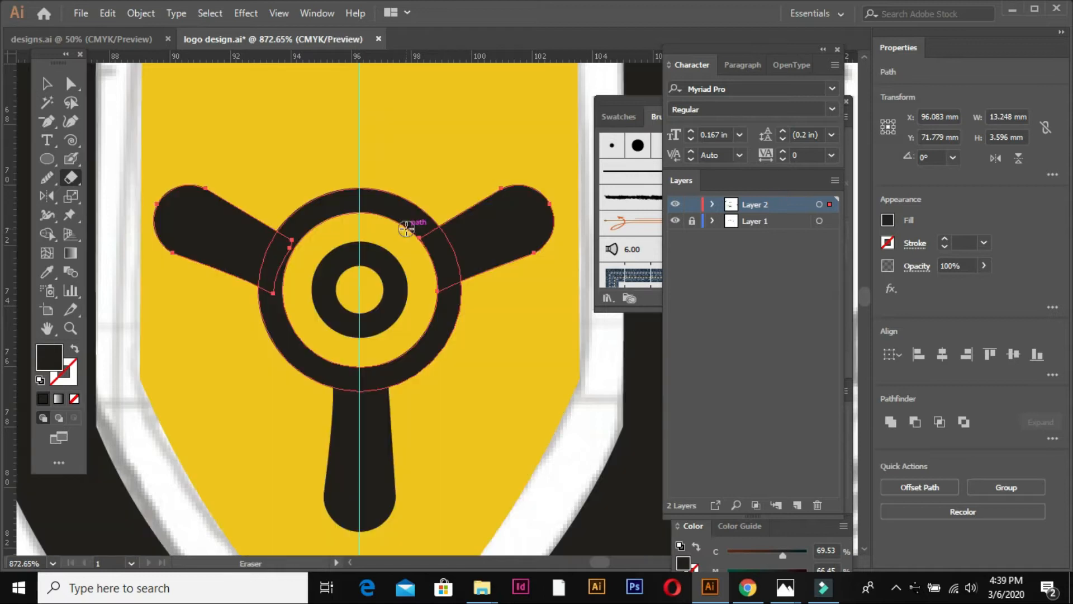
# Hide the sketch on Layer 1 and the guides, and examine the finished shield emblem
pyautogui.hotkey('ctrl', '-')
pyautogui.hotkey('ctrl', '-')
pyautogui.hotkey('ctrl', '-')
pyautogui.hotkey('ctrl', '-')
pyautogui.hotkey('ctrl', '-')
pyautogui.hotkey('ctrl', '-')
pyautogui.click(39, 85)
pyautogui.click(283, 155)
pyautogui.hotkey('ctrl', '1')
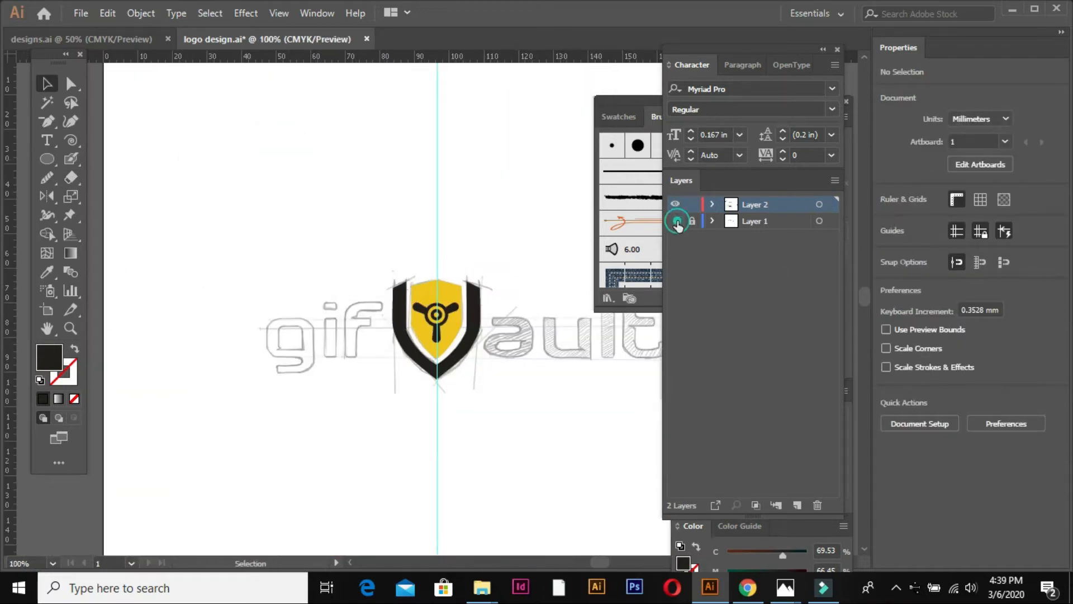
pyautogui.click(677, 222)
pyautogui.hotkey('ctrl', ';')
pyautogui.hotkey('ctrl', 'space')
pyautogui.moveTo(189, 197); pyautogui.dragTo(619, 452)
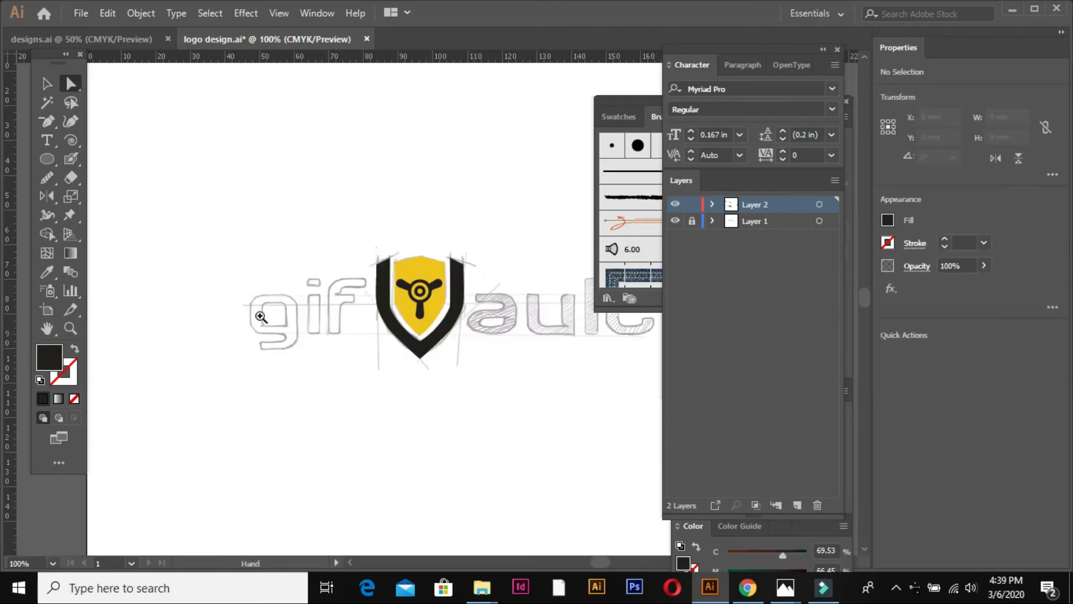
# Draw a rounded rectangle about 13.5 by 10.9 mm over the g's bowl and reduce its corner radius to fit the sketch
pyautogui.moveTo(204, 253); pyautogui.dragTo(427, 380)
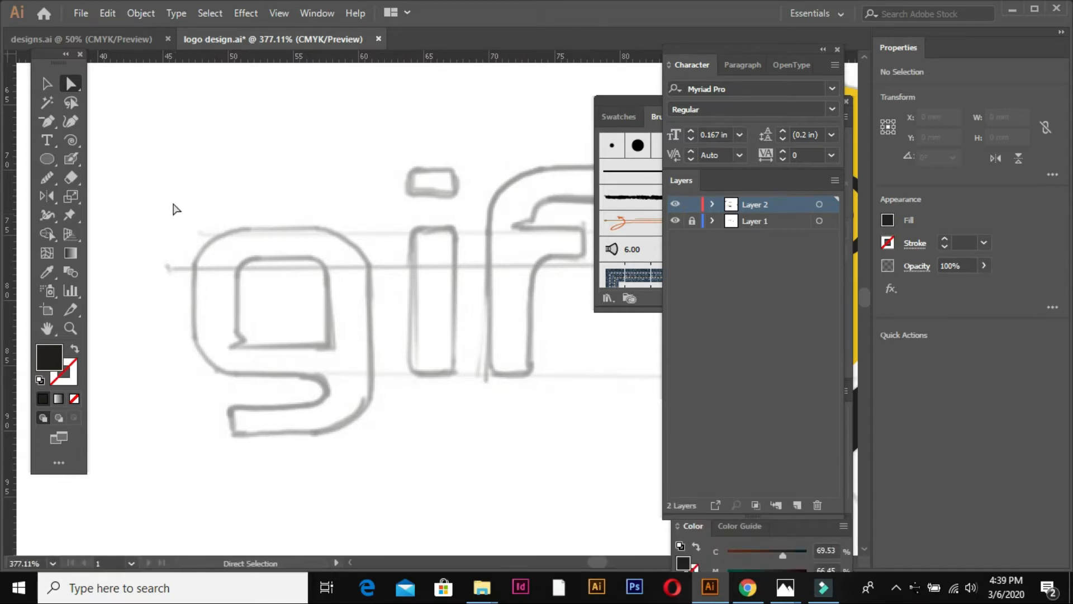
pyautogui.moveTo(50, 162); pyautogui.dragTo(85, 179)
pyautogui.moveTo(193, 231); pyautogui.dragTo(369, 374)
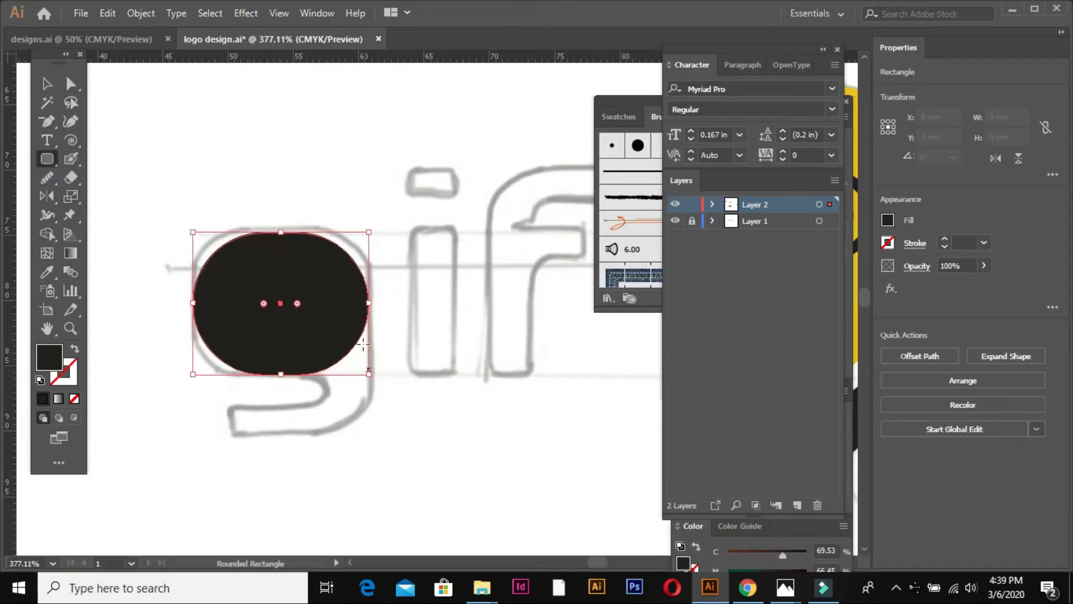
pyautogui.moveTo(297, 303); pyautogui.dragTo(320, 286)
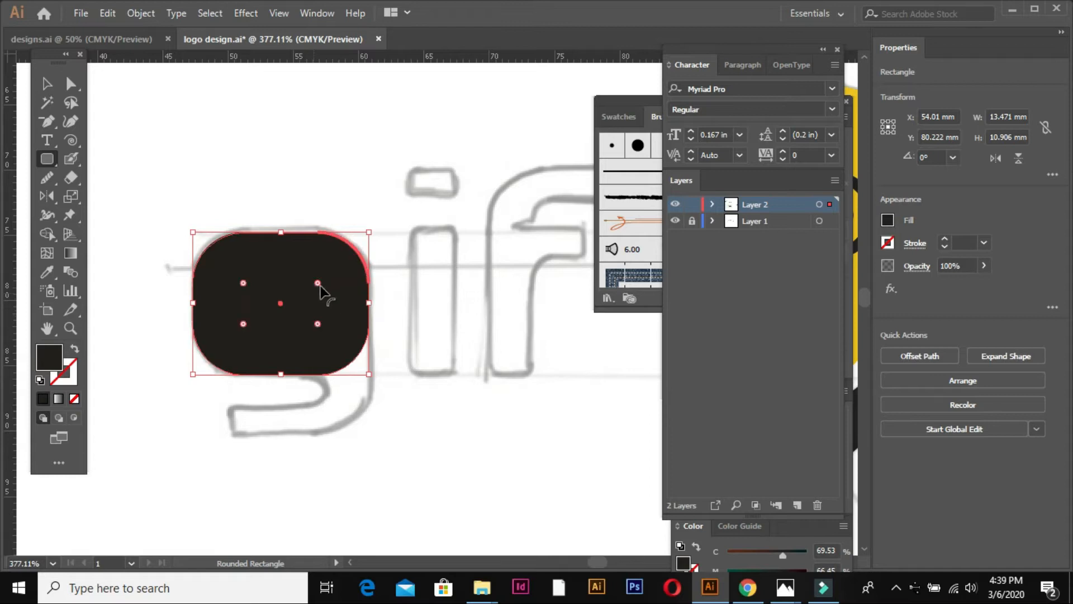
pyautogui.click(128, 157)
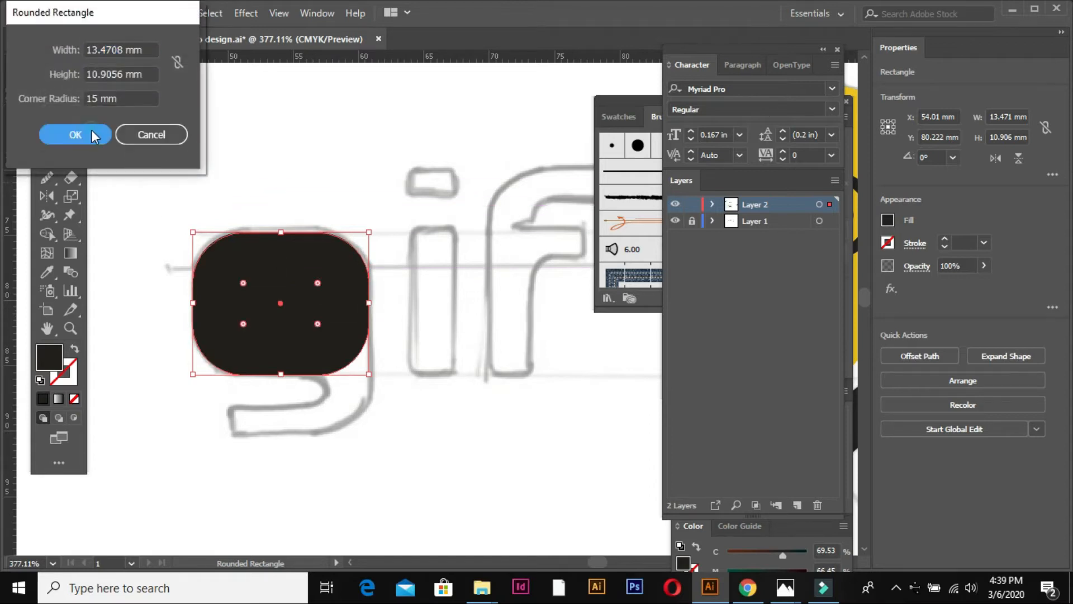
pyautogui.click(167, 134)
pyautogui.click(46, 83)
pyautogui.moveTo(268, 257); pyautogui.dragTo(204, 181)
pyautogui.click(297, 165)
pyautogui.click(294, 213)
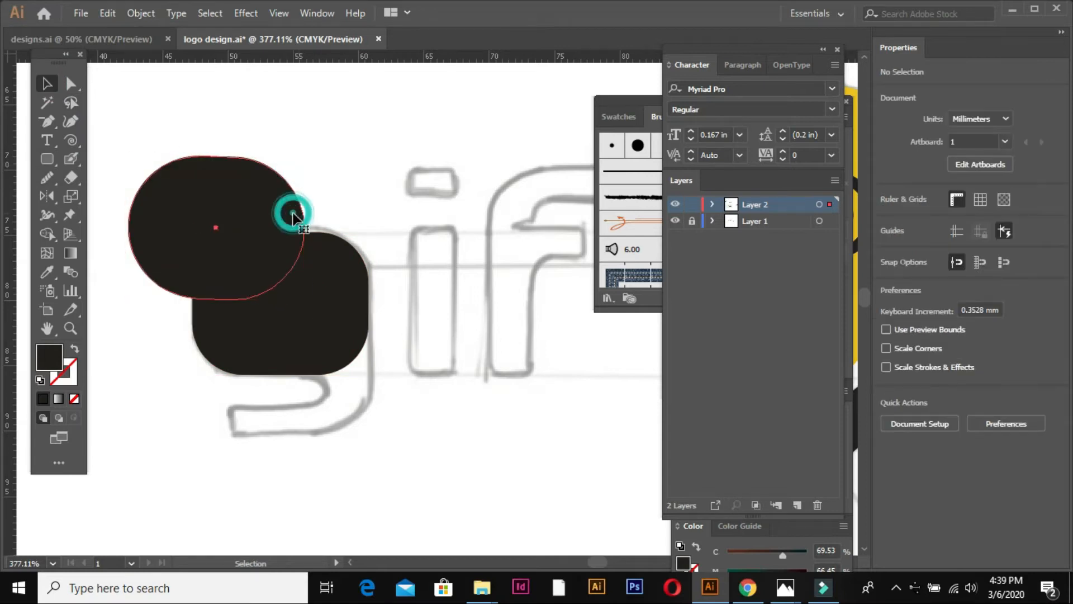
pyautogui.press('Delete')
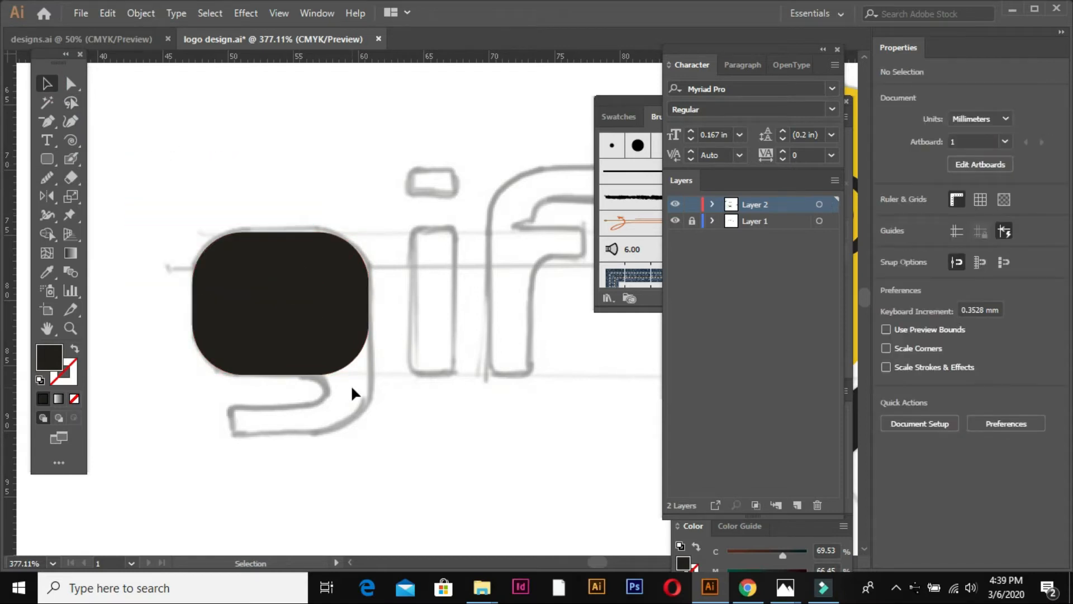
# Trace the g's hooked tail with the Pen tool and unite it with the bowl into one shape
pyautogui.press('p')
pyautogui.click(302, 366)
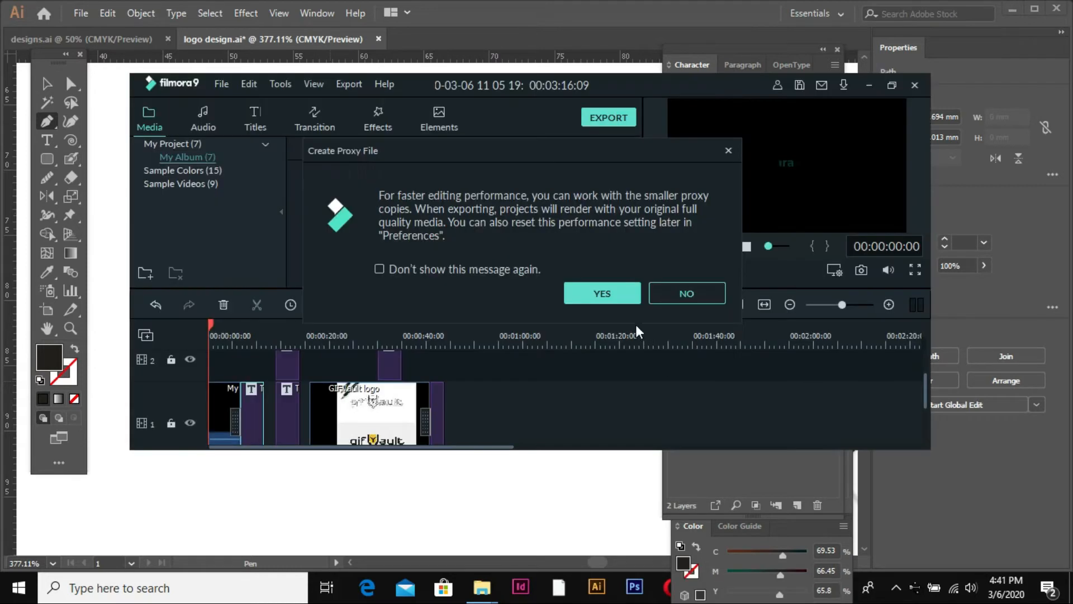
pyautogui.click(599, 292)
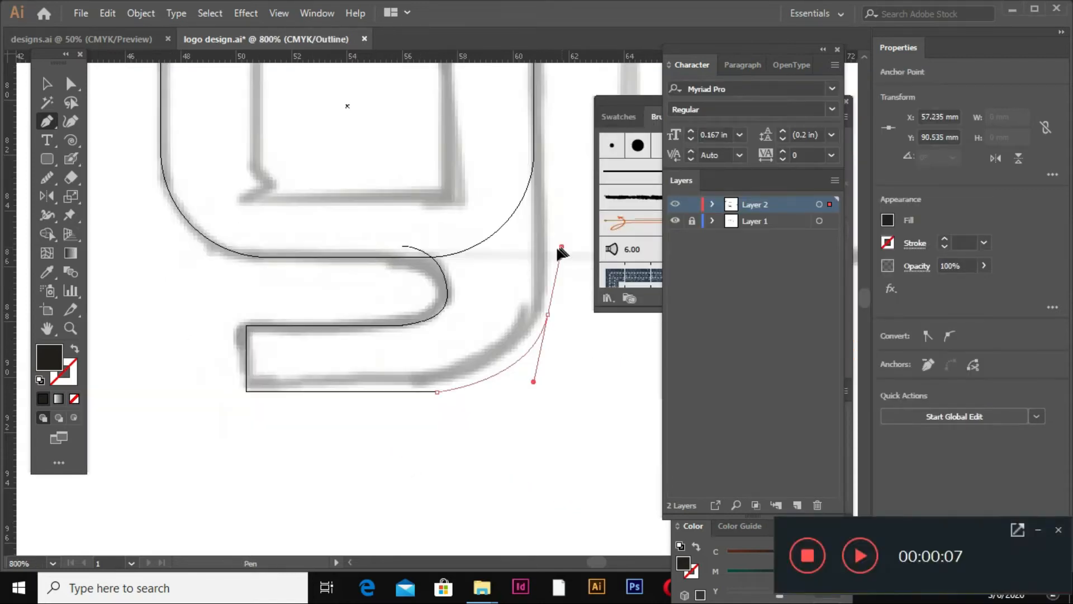
pyautogui.moveTo(561, 250); pyautogui.dragTo(555, 247)
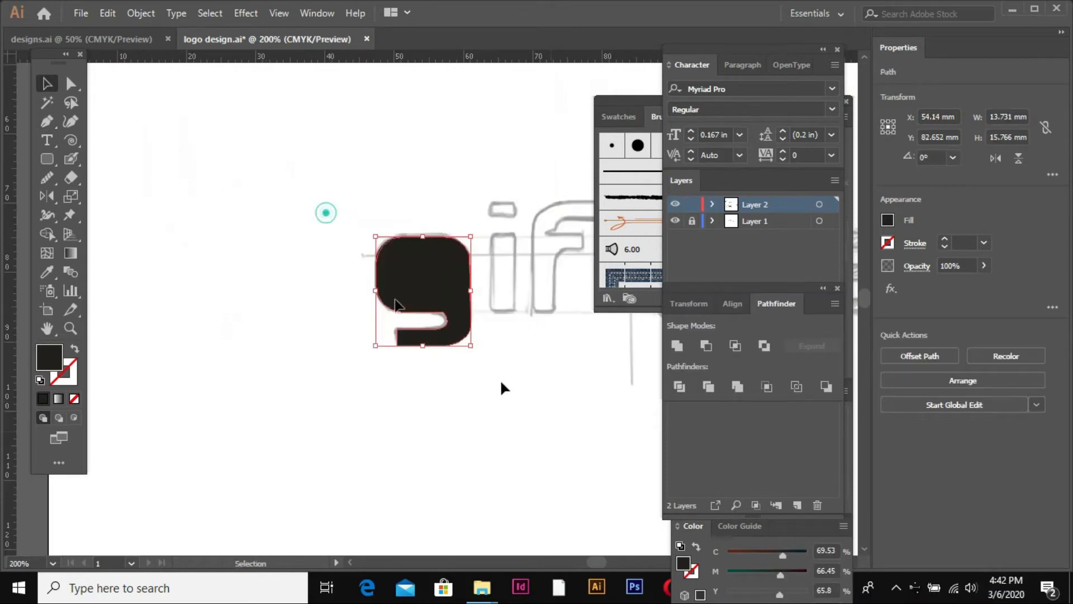
pyautogui.click(549, 399)
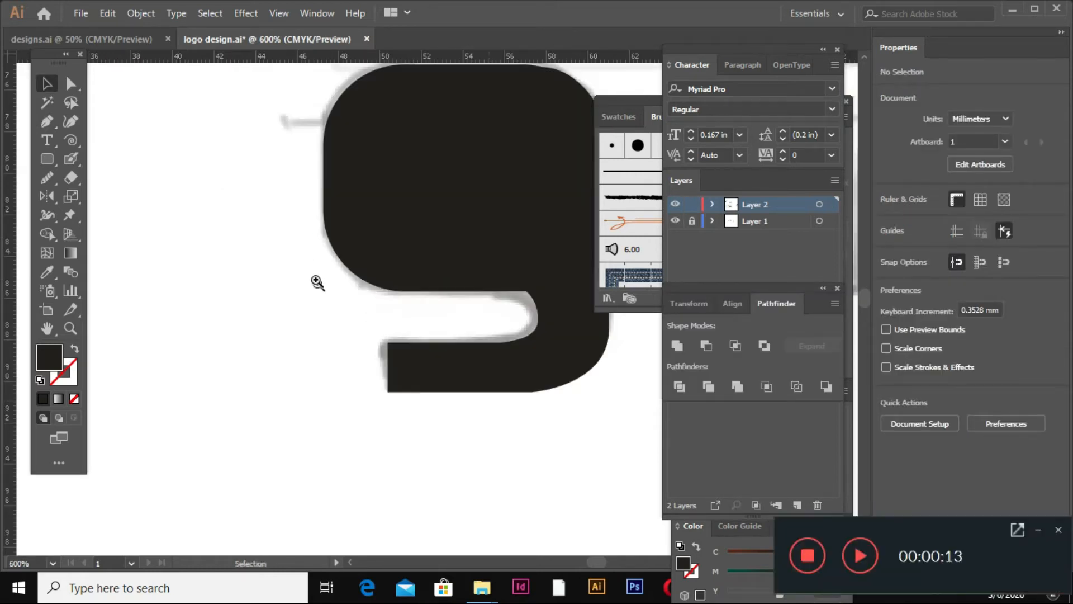
# Round both corners at the open end of the g's tail
pyautogui.moveTo(312, 282); pyautogui.dragTo(507, 464)
pyautogui.click(434, 291)
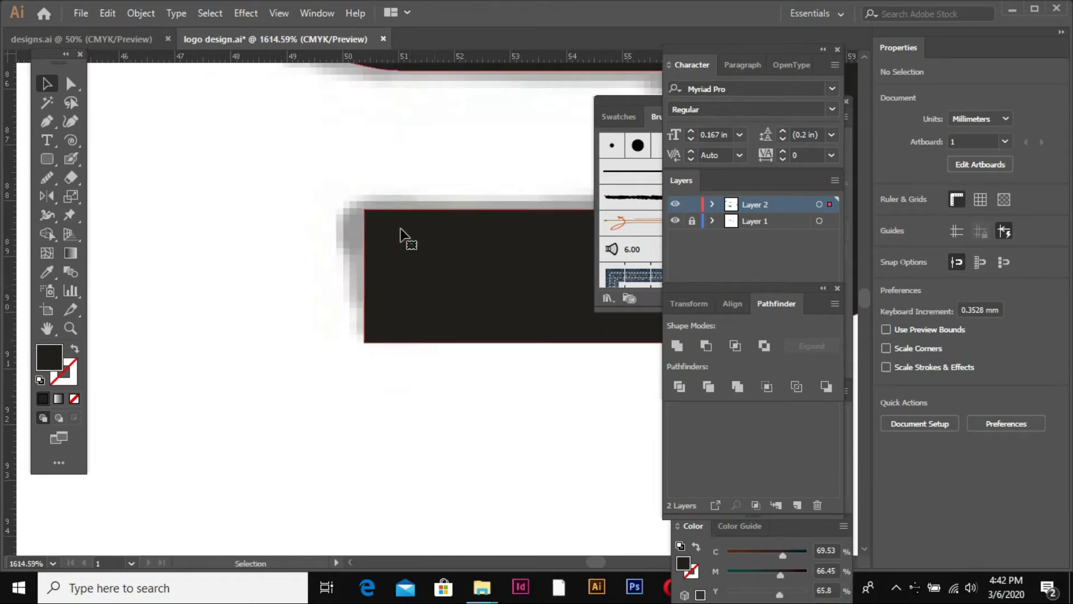
pyautogui.click(71, 85)
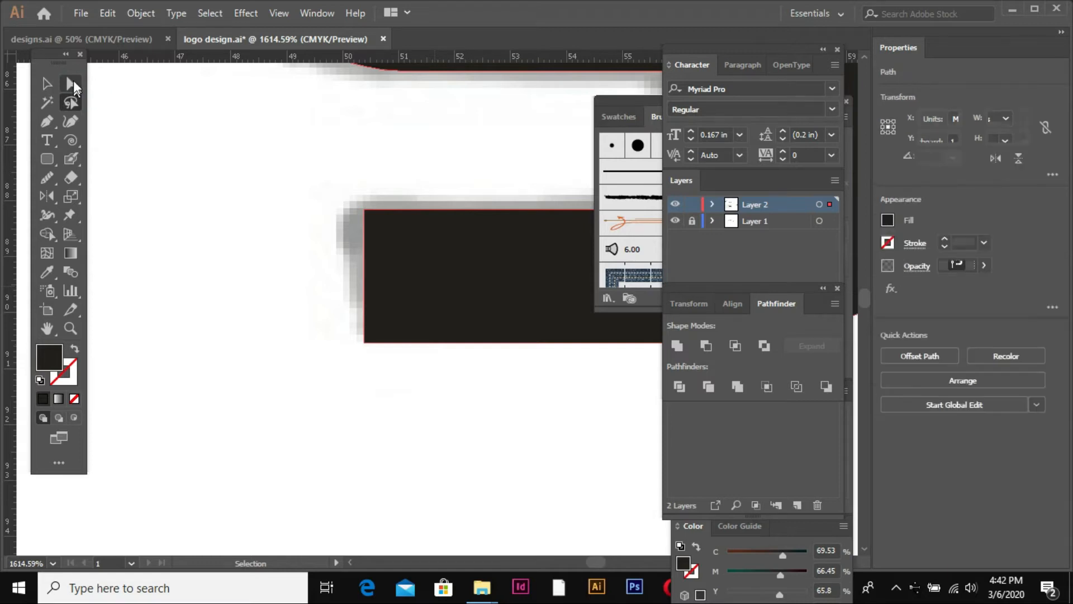
pyautogui.click(384, 229)
pyautogui.moveTo(376, 221); pyautogui.dragTo(417, 250)
pyautogui.hotkey('ctrl', '-')
pyautogui.hotkey('ctrl', '-')
pyautogui.hotkey('ctrl', '-')
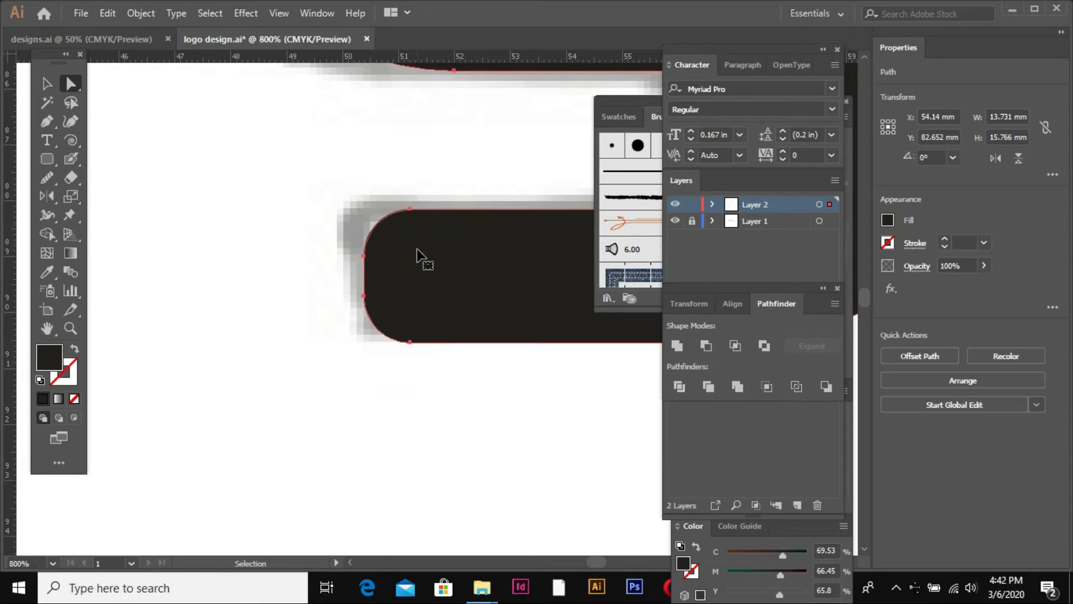
pyautogui.hotkey('ctrl', '-')
pyautogui.hotkey('ctrl', '-')
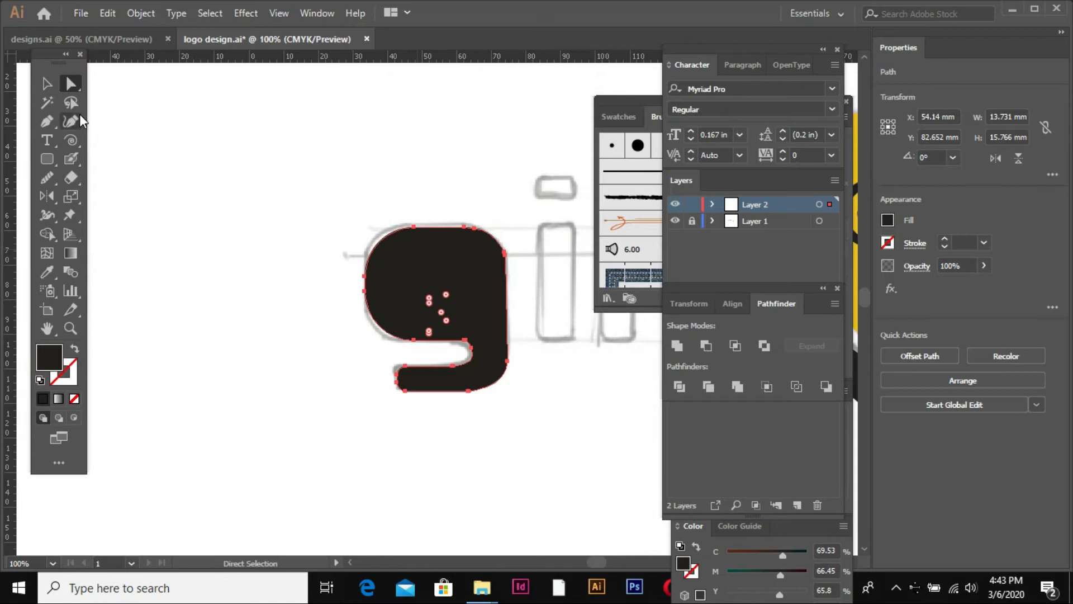
pyautogui.click(47, 83)
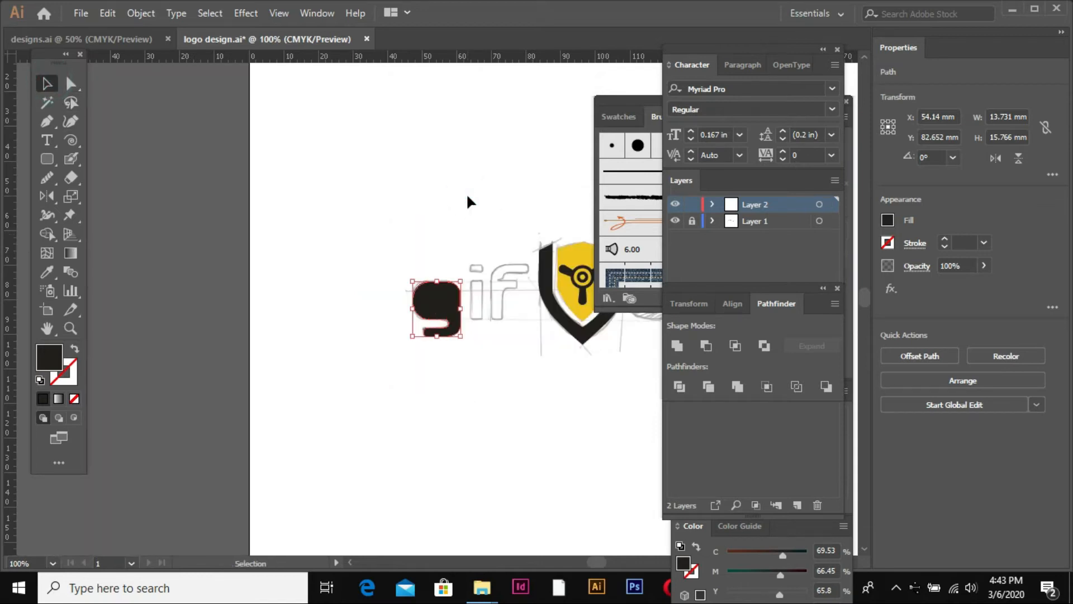
pyautogui.click(513, 374)
# Lower the top edge of the g's counter by about 0.43 mm by moving its upper anchor points together
pyautogui.moveTo(365, 213); pyautogui.dragTo(494, 337)
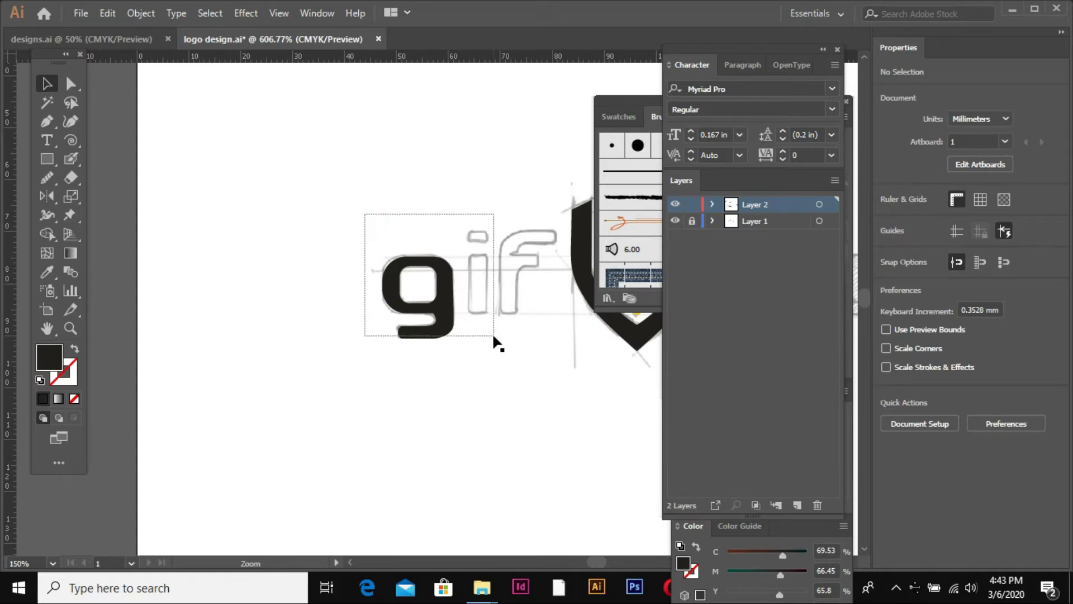
pyautogui.click(70, 85)
pyautogui.click(356, 273)
pyautogui.click(352, 275)
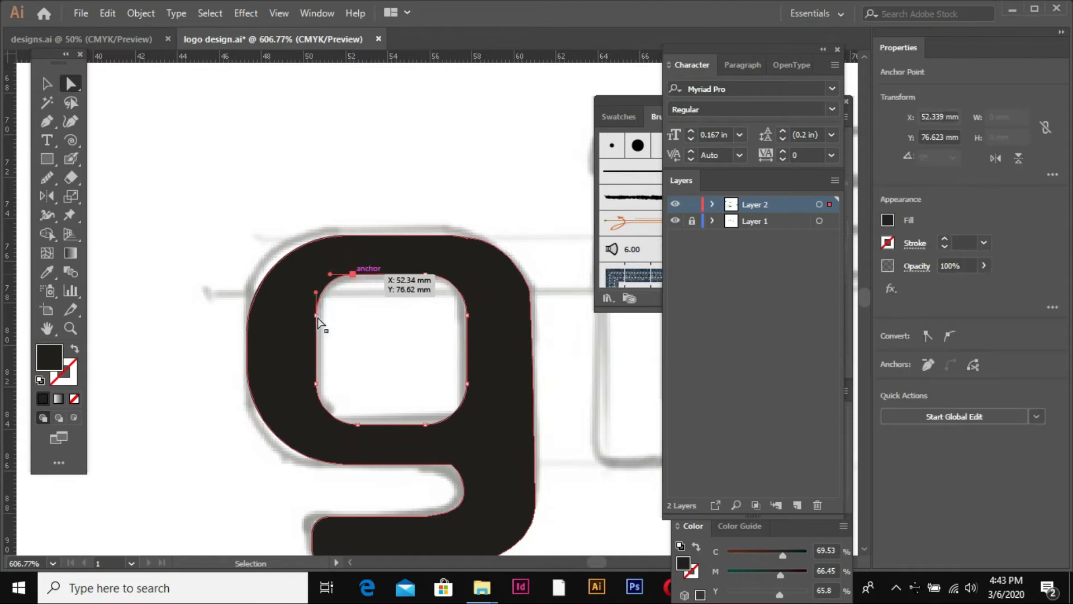
pyautogui.click(425, 277)
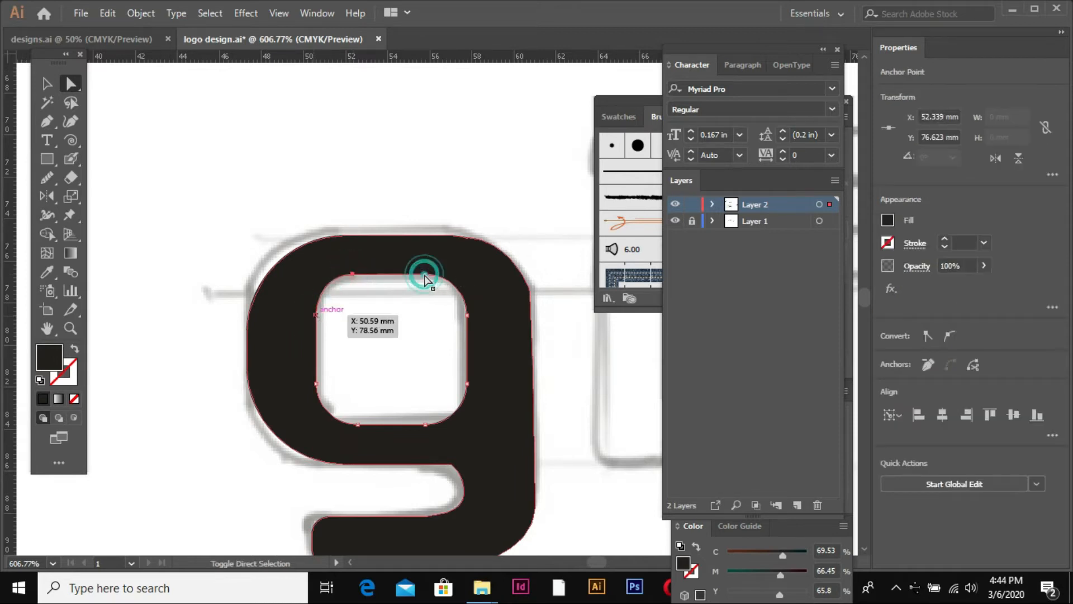
pyautogui.keyDown('shift'); pyautogui.click(469, 318); pyautogui.keyUp('shift')
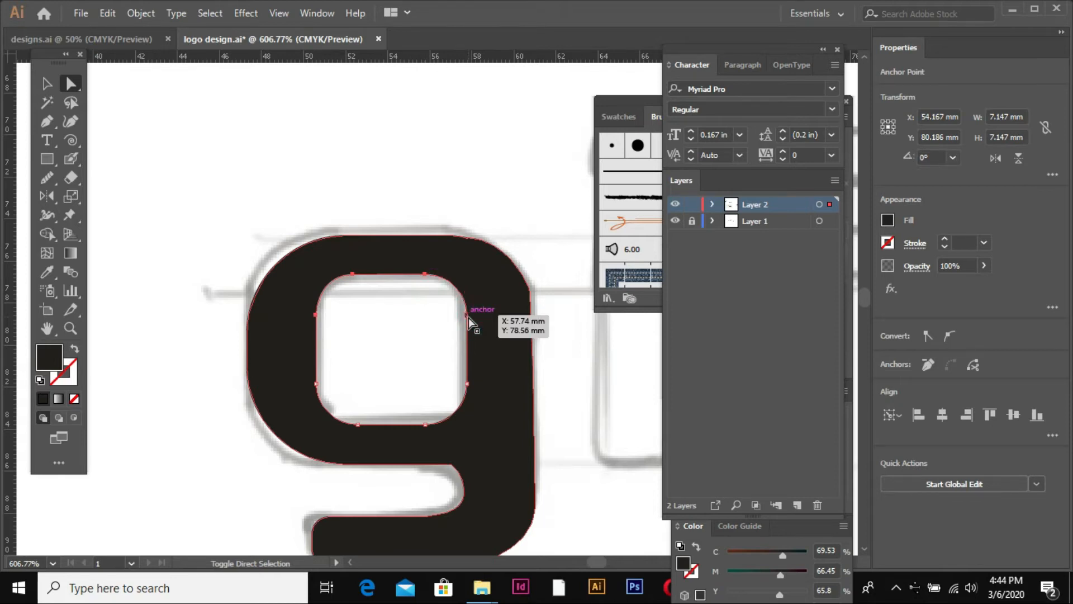
pyautogui.moveTo(426, 277); pyautogui.dragTo(428, 263)
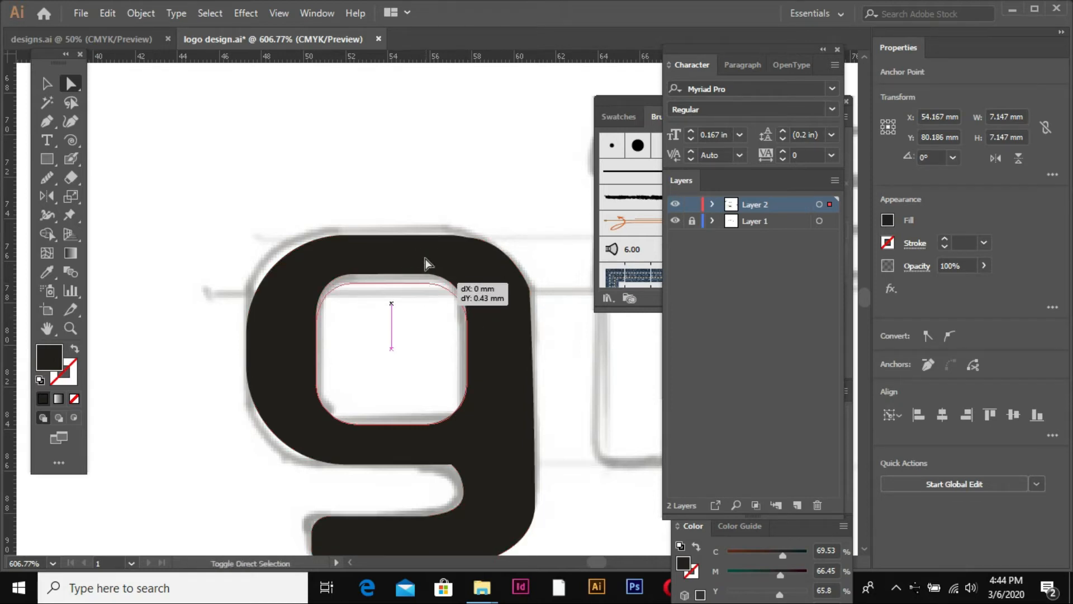
pyautogui.click(424, 164)
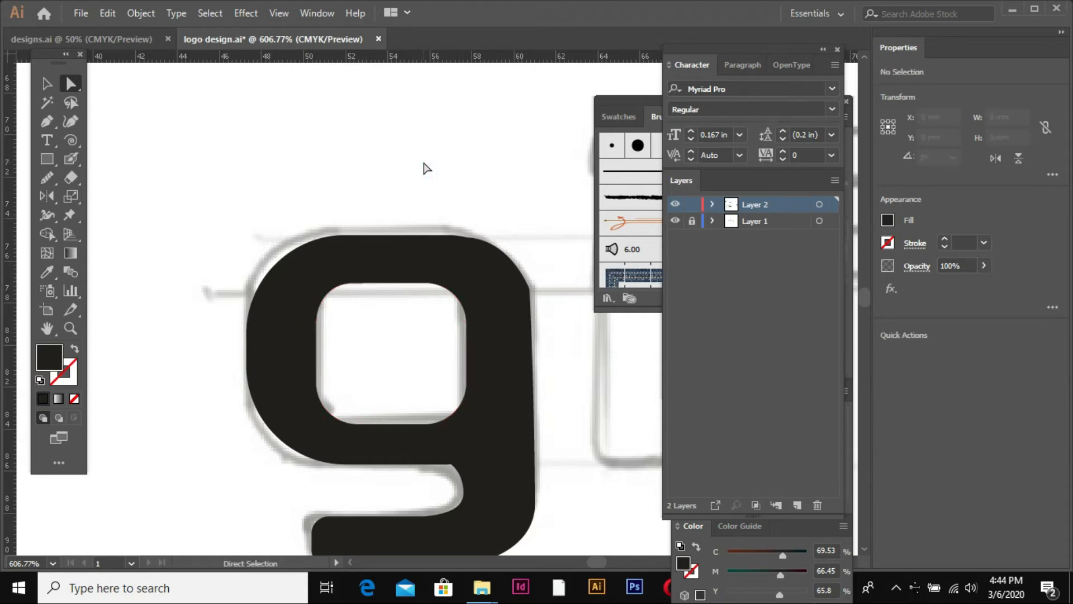
# Draw rounded rectangles over the i's dot, the i's stem and the f's stem
pyautogui.hotkey('ctrl', '-')
pyautogui.hotkey('ctrl', '-')
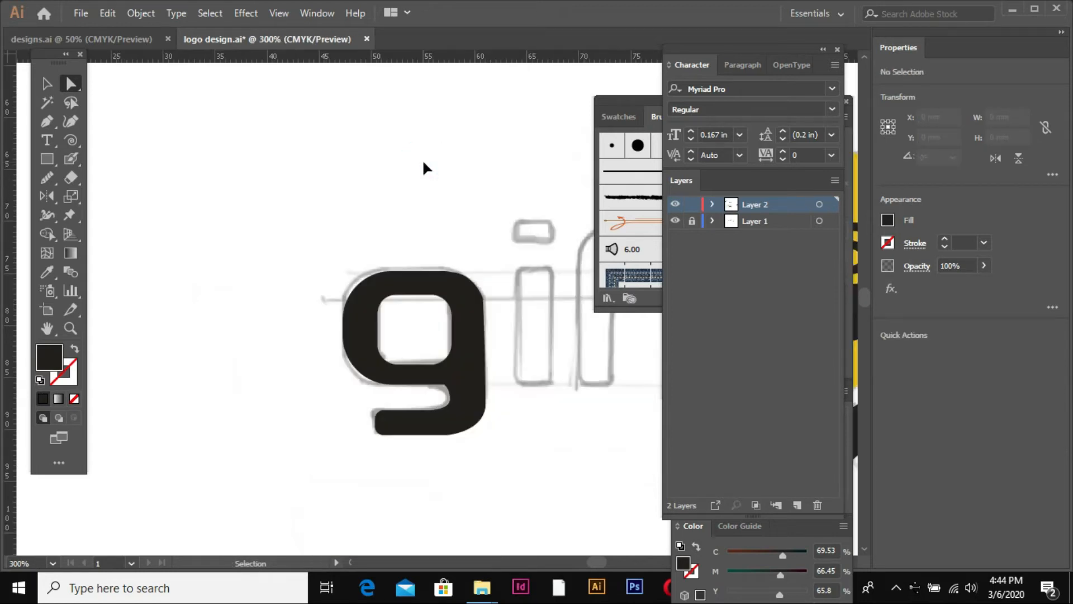
pyautogui.hotkey('ctrl', '-')
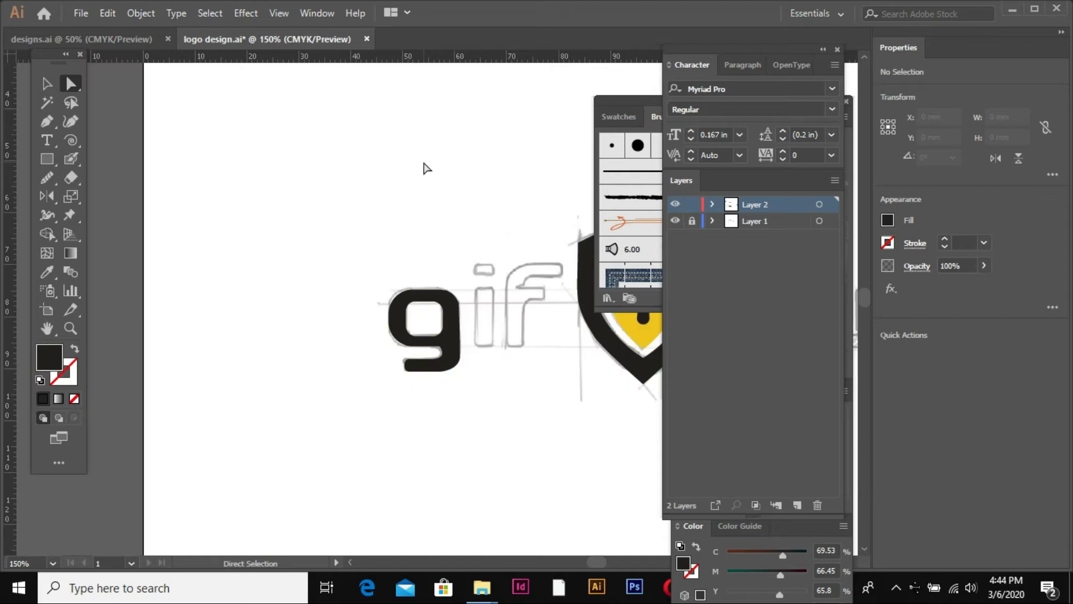
pyautogui.moveTo(359, 193); pyautogui.dragTo(551, 380)
pyautogui.moveTo(47, 158); pyautogui.dragTo(88, 181)
pyautogui.moveTo(326, 182); pyautogui.dragTo(459, 408)
pyautogui.click(70, 84)
pyautogui.click(153, 145)
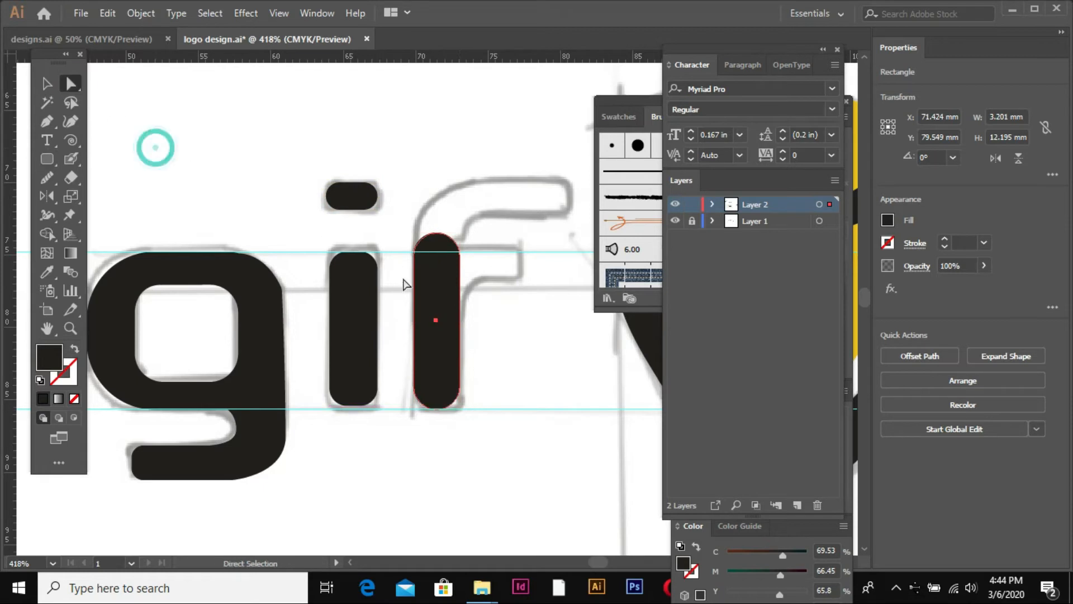
# Replace the f's stem shape with a copy of the i's stem
pyautogui.click(445, 292)
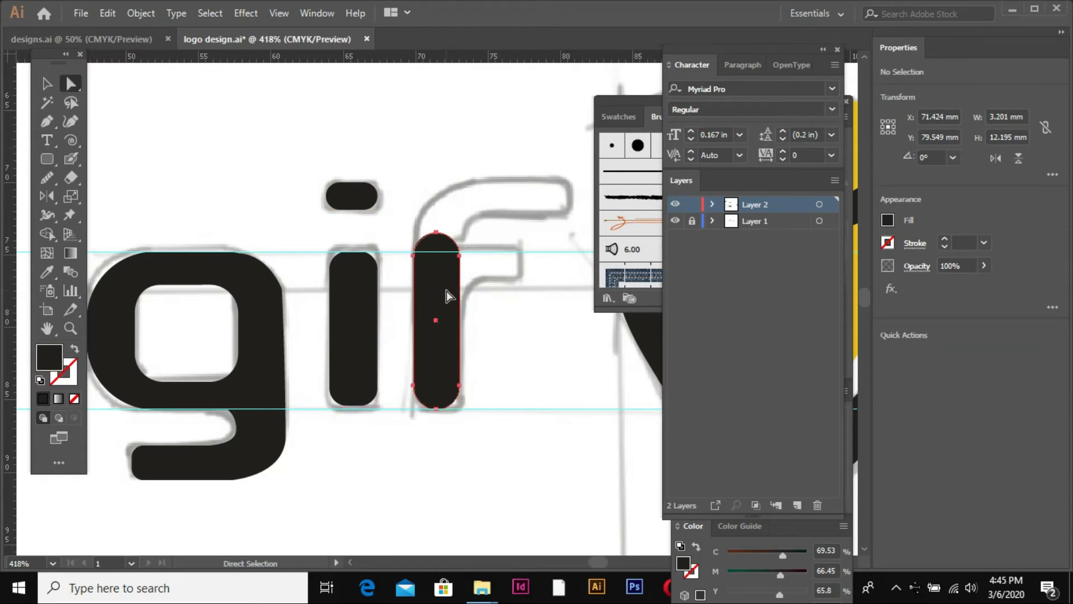
pyautogui.press('Delete')
pyautogui.moveTo(362, 323); pyautogui.dragTo(447, 328)
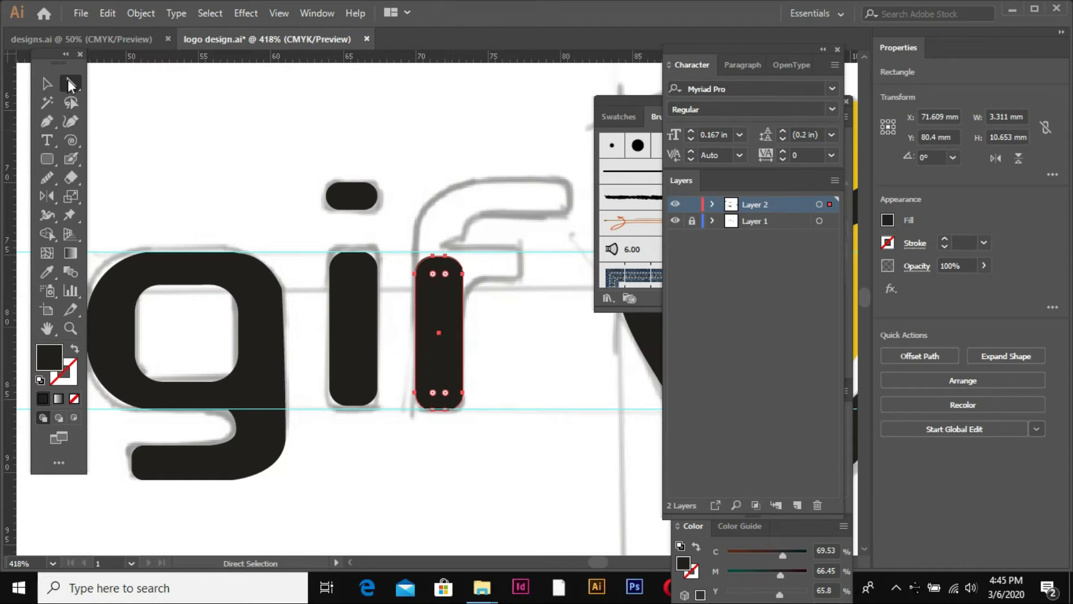
# Trace the curved upper arm of the f above its crossbar with the Pen tool
pyautogui.hotkey('ctrl', 'space')
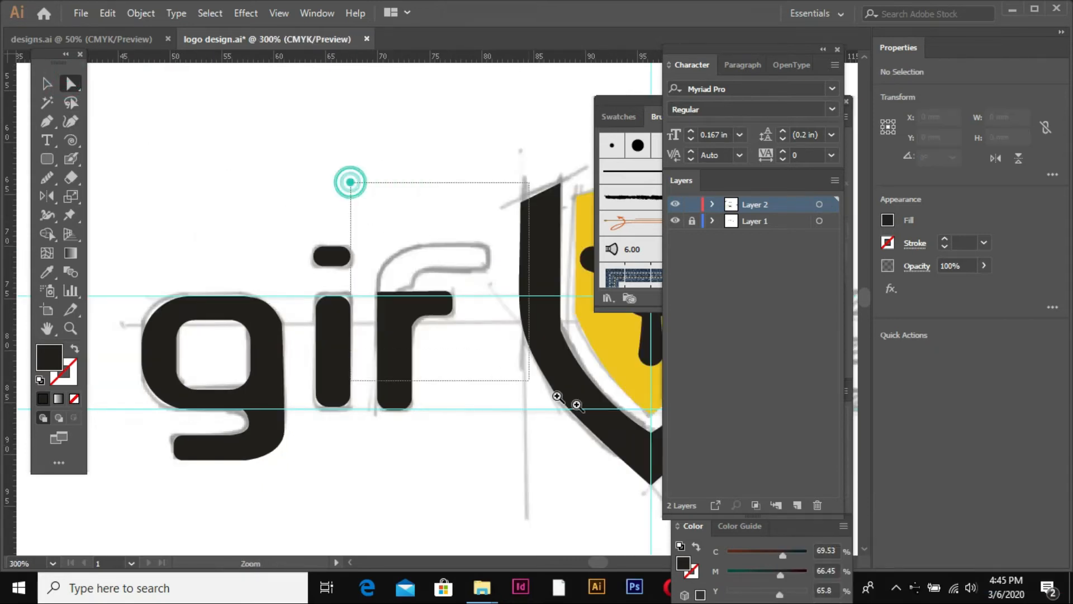
pyautogui.moveTo(347, 179); pyautogui.dragTo(594, 419)
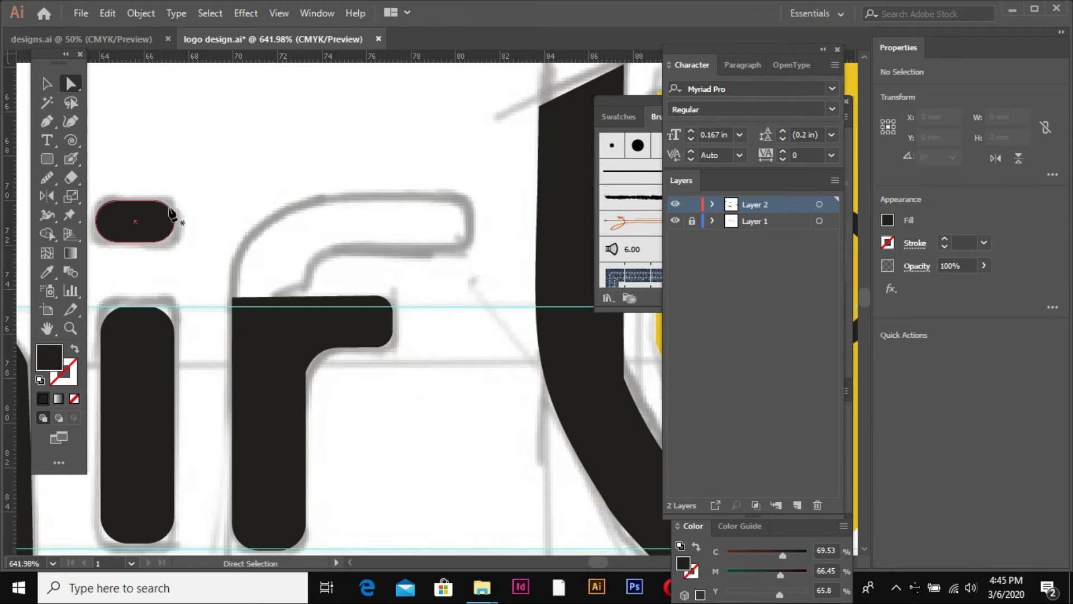
pyautogui.press('p')
pyautogui.moveTo(311, 309); pyautogui.dragTo(401, 247)
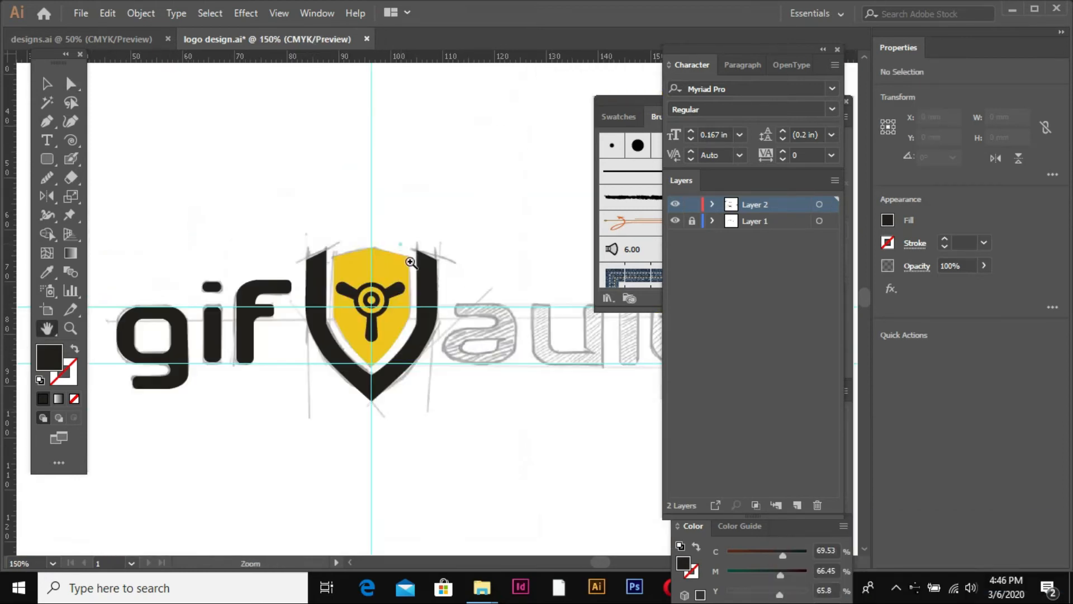
# Draw a rectangle about 9 by 2.1 mm over the top bar of the a
pyautogui.moveTo(383, 226); pyautogui.dragTo(581, 420)
pyautogui.click(47, 159)
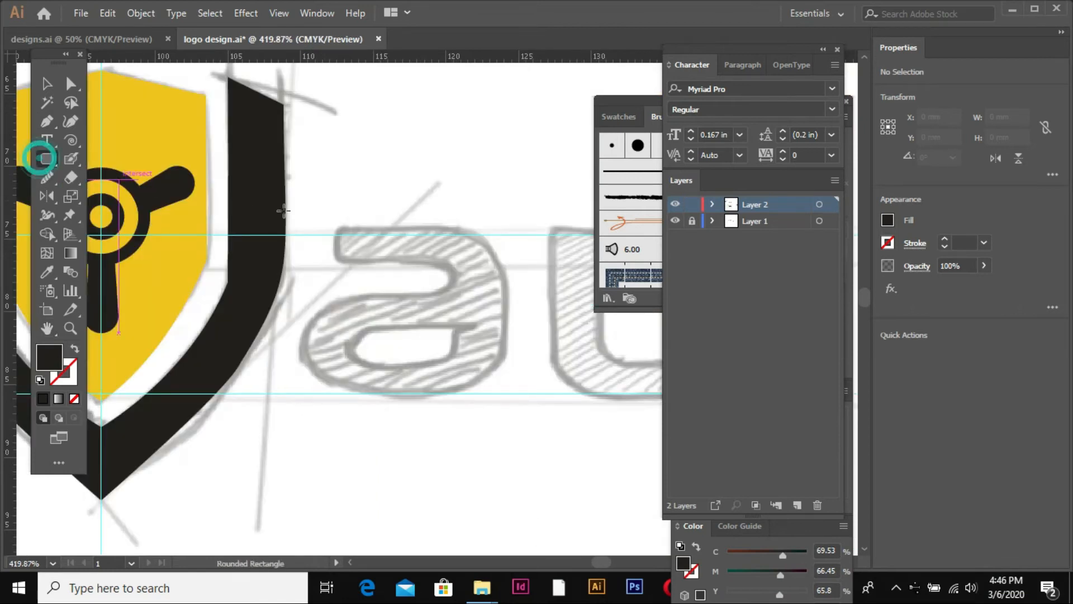
pyautogui.moveTo(52, 160); pyautogui.dragTo(89, 156)
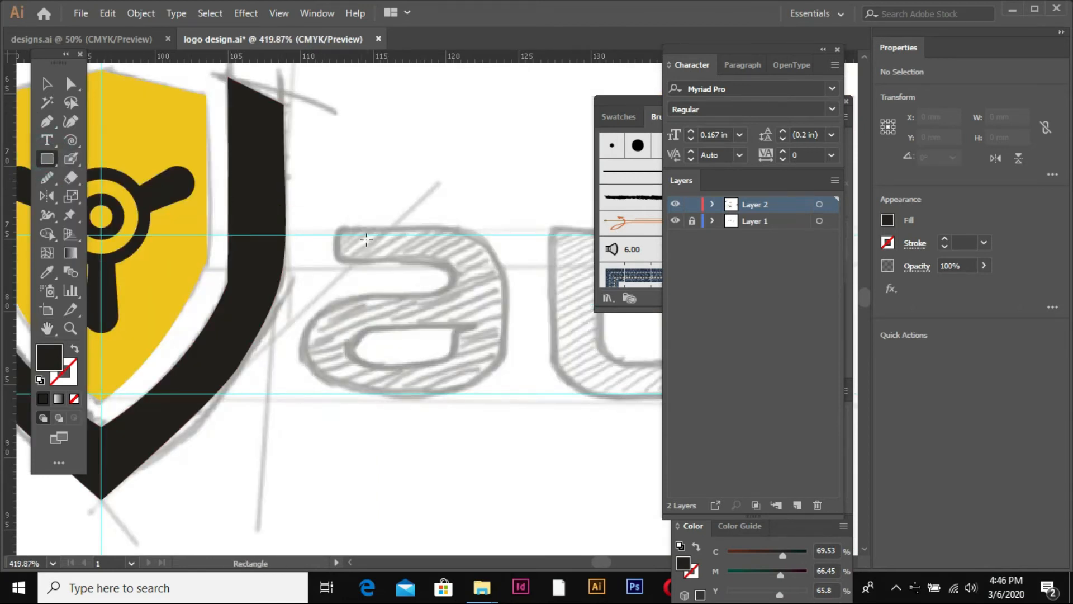
pyautogui.moveTo(335, 228); pyautogui.dragTo(468, 260)
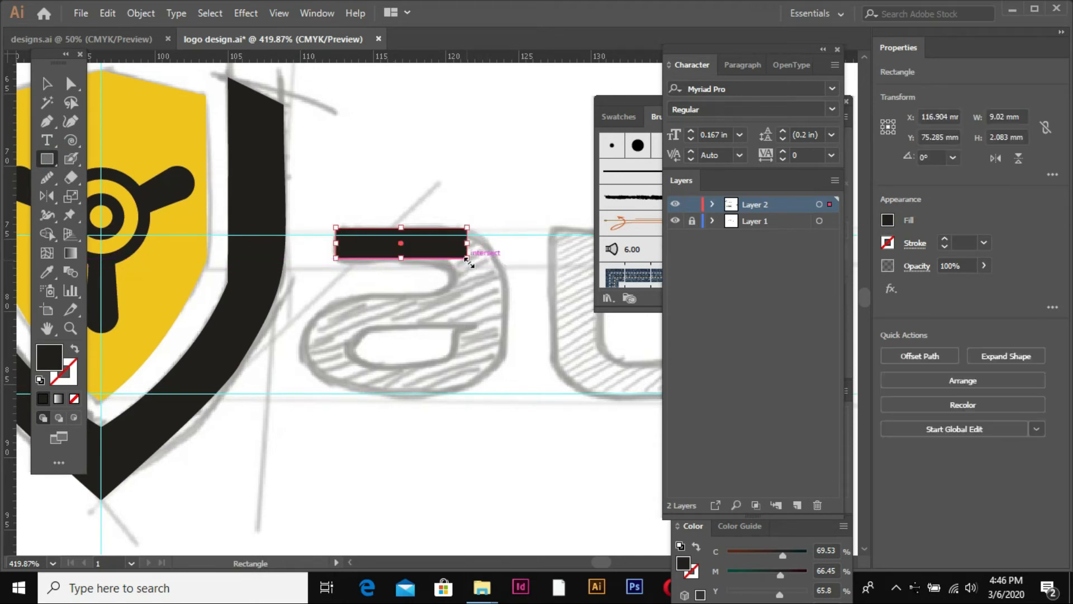
# Trace the curved outer body of the a with the Pen tool, closing the path beneath its top bar
pyautogui.press('p')
pyautogui.click(430, 254)
pyautogui.moveTo(455, 273); pyautogui.dragTo(356, 292)
pyautogui.moveTo(310, 323); pyautogui.dragTo(363, 393)
pyautogui.hotkey('ctrl', 'z')
pyautogui.moveTo(282, 242); pyautogui.dragTo(494, 430)
pyautogui.moveTo(234, 390); pyautogui.dragTo(240, 387)
pyautogui.hotkey('ctrl', 'z')
pyautogui.moveTo(241, 259); pyautogui.dragTo(212, 334)
pyautogui.moveTo(308, 434); pyautogui.dragTo(348, 462)
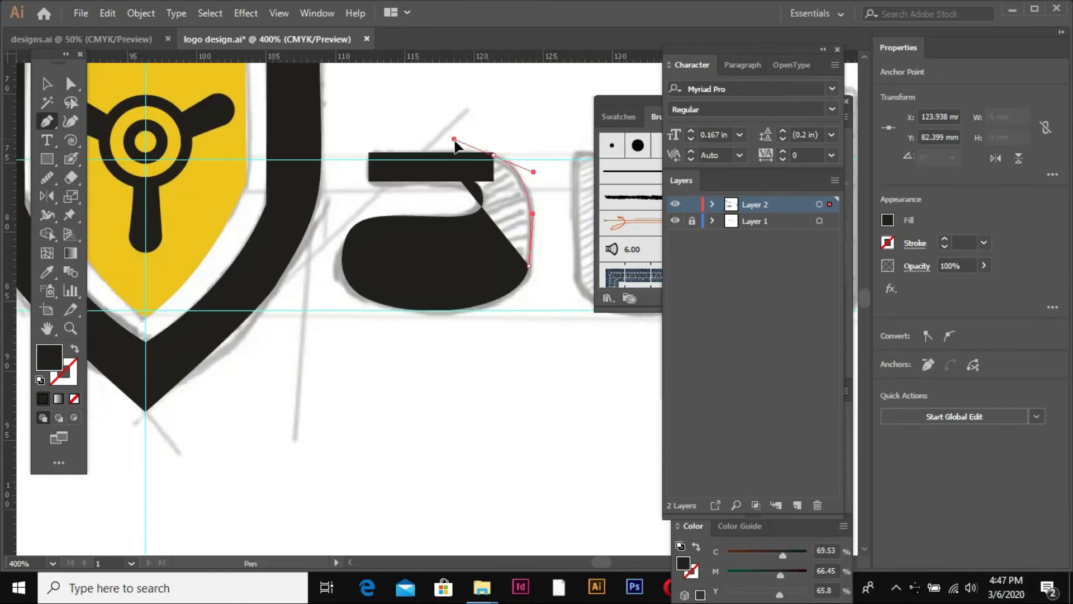
pyautogui.moveTo(455, 144)
pyautogui.mouseDown()
pyautogui.moveTo(446, 144)
pyautogui.moveTo(463, 159)
pyautogui.mouseUp()
pyautogui.click(458, 177)
# Unite the top bar and the outer body of the a into a single shape with Pathfinder
pyautogui.hotkey('ctrl', '-')
pyautogui.hotkey('ctrl', '-')
pyautogui.hotkey('ctrl', '-')
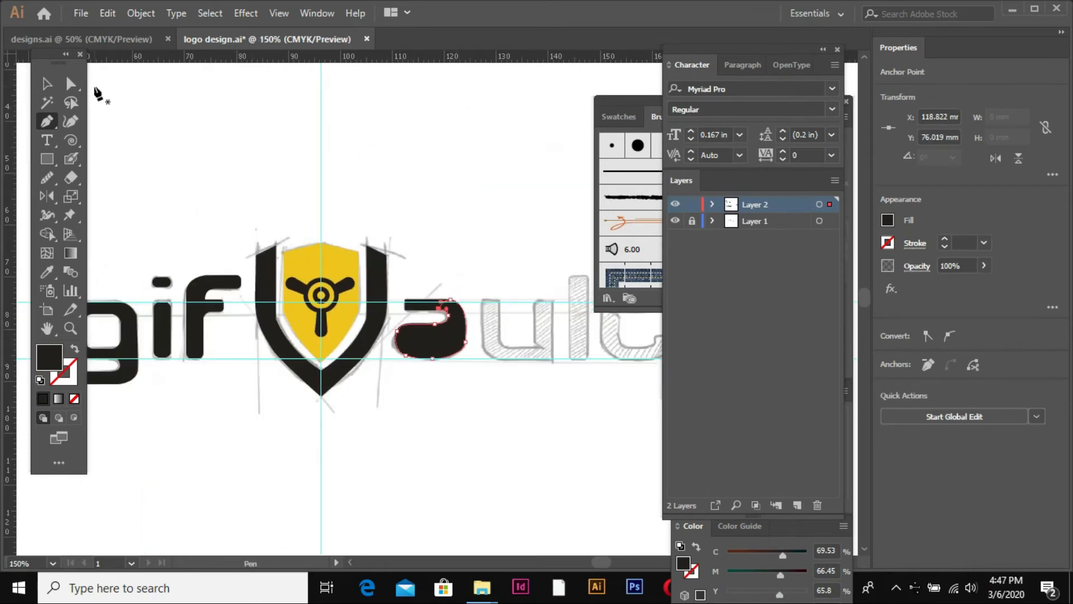
pyautogui.click(47, 84)
pyautogui.click(461, 175)
pyautogui.moveTo(430, 266); pyautogui.dragTo(474, 408)
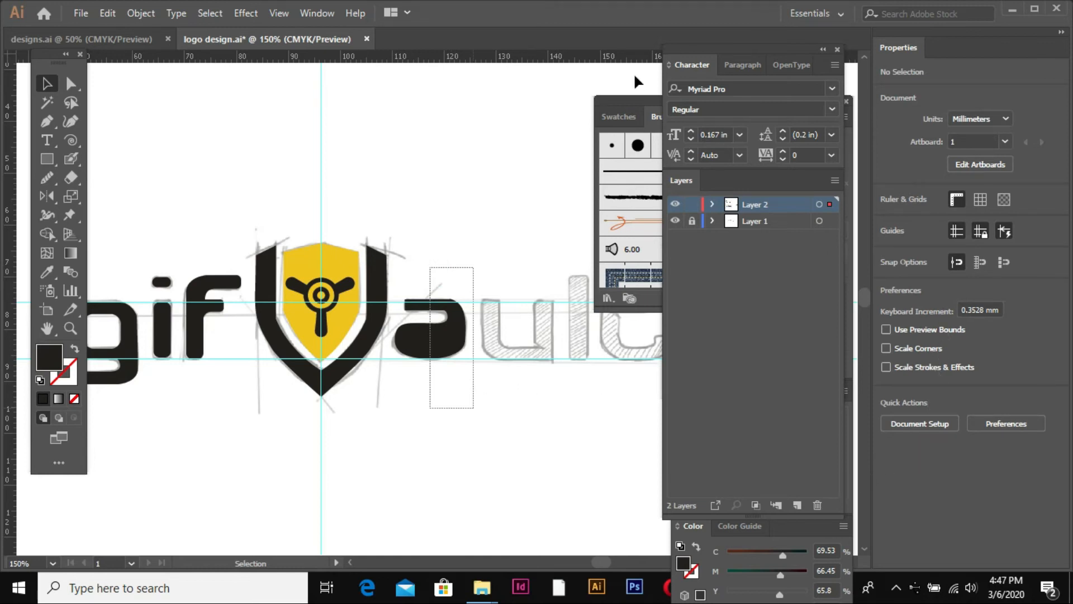
pyautogui.click(317, 13)
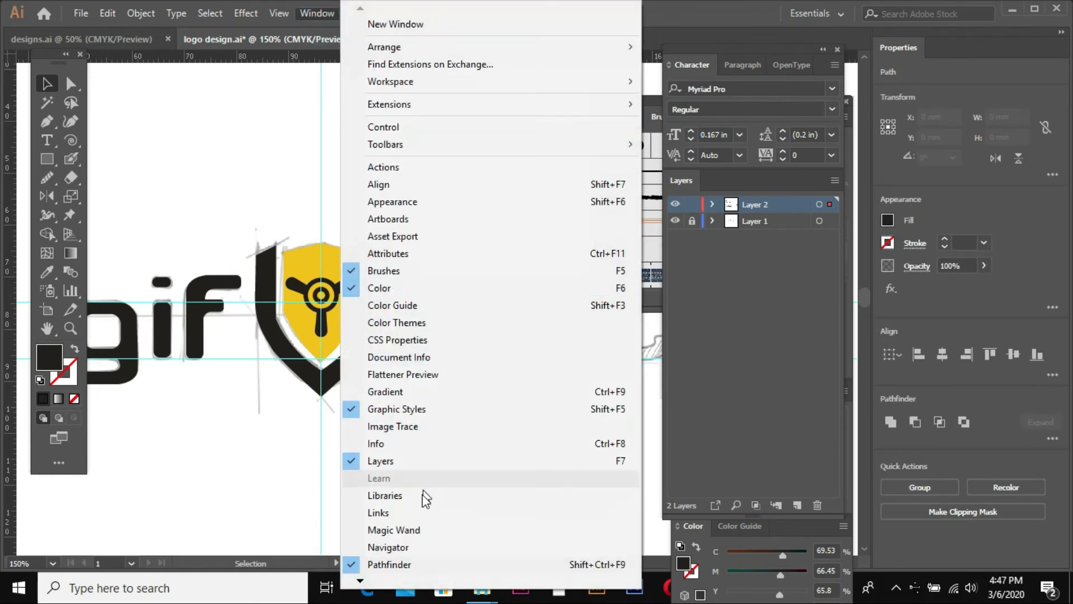
pyautogui.click(408, 558)
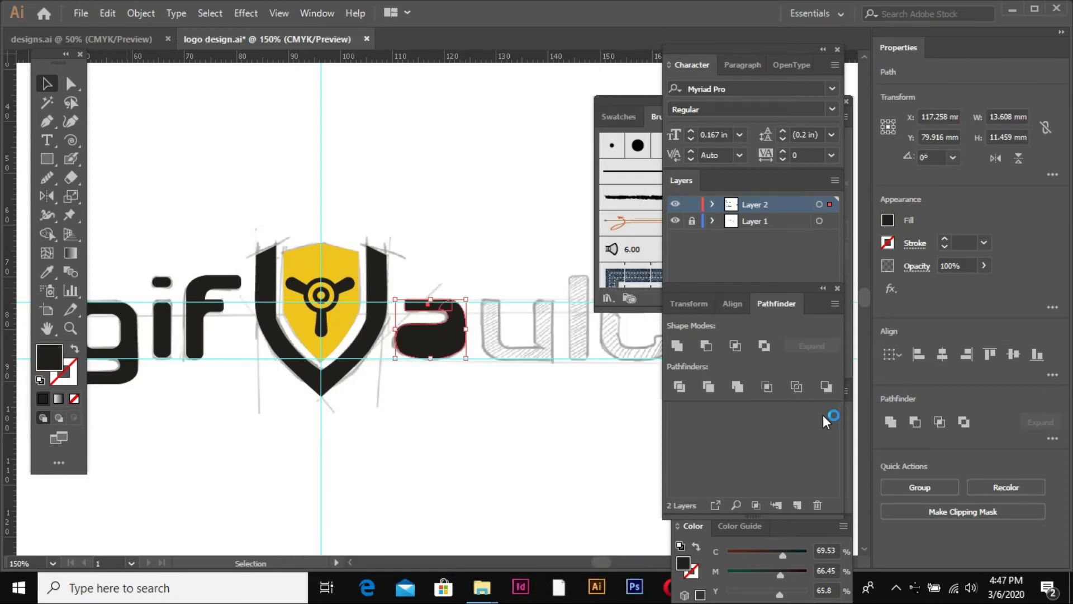
# Fully round both corners at the free end of the a's top bar
pyautogui.hotkey('ctrl', 'space')
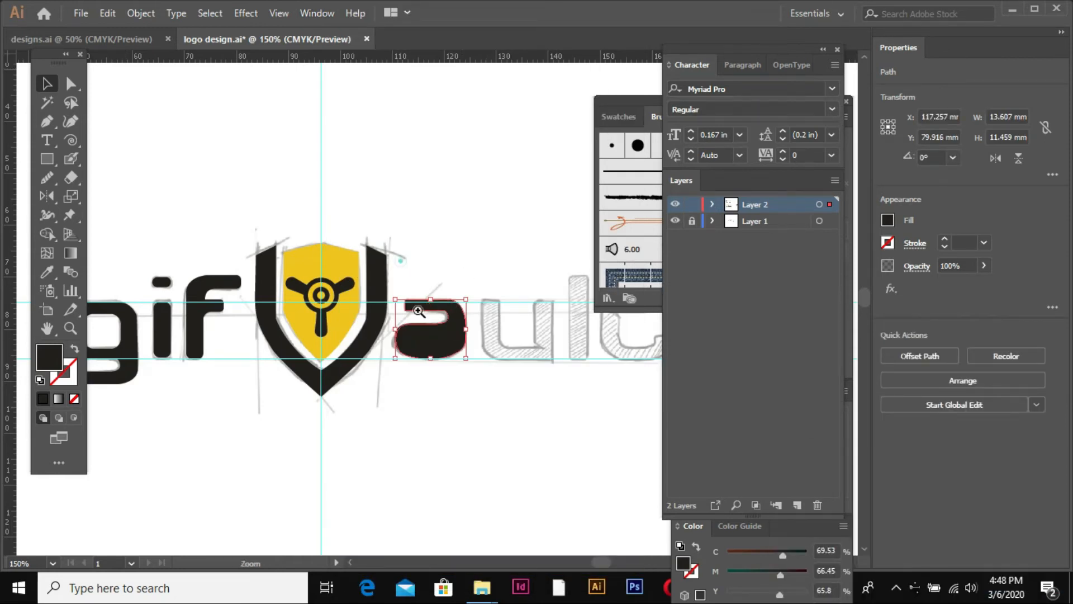
pyautogui.moveTo(400, 261); pyautogui.dragTo(467, 390)
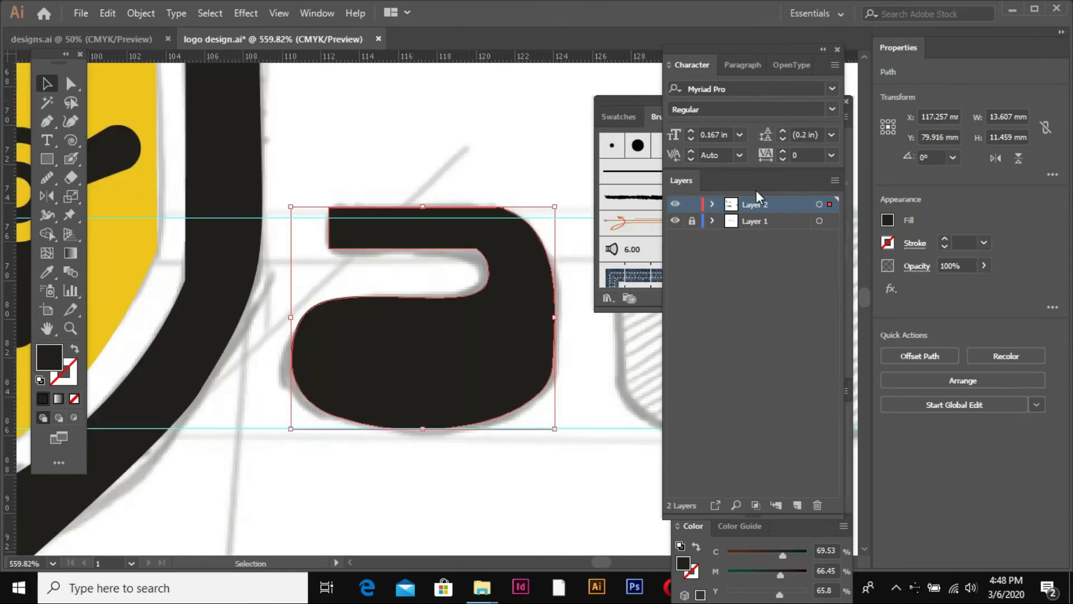
pyautogui.click(70, 82)
pyautogui.click(364, 128)
pyautogui.click(349, 240)
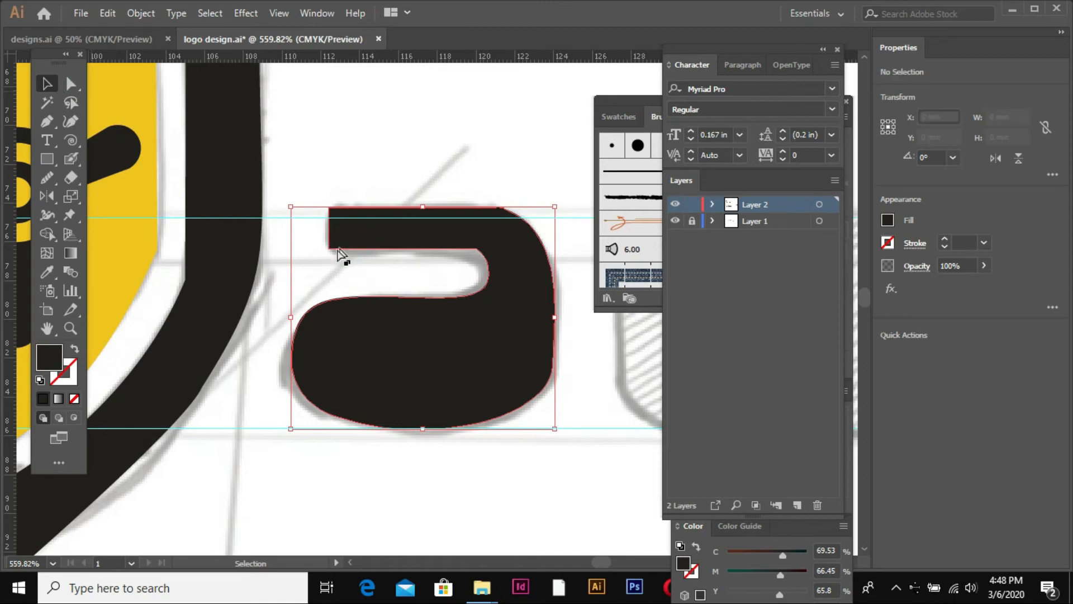
pyautogui.press('a')
pyautogui.click(330, 246)
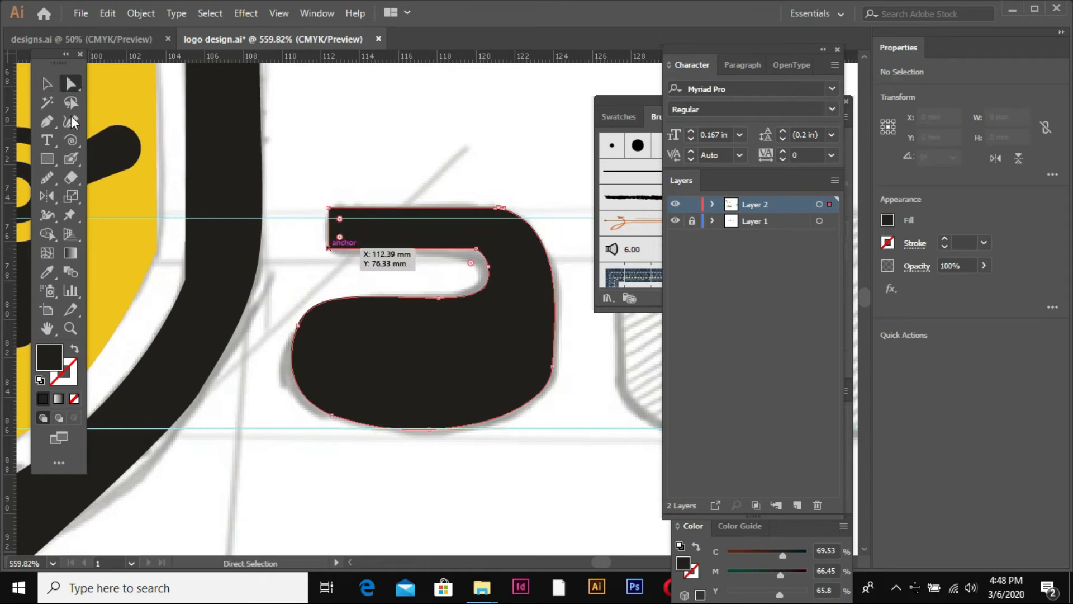
pyautogui.moveTo(341, 222); pyautogui.dragTo(352, 219)
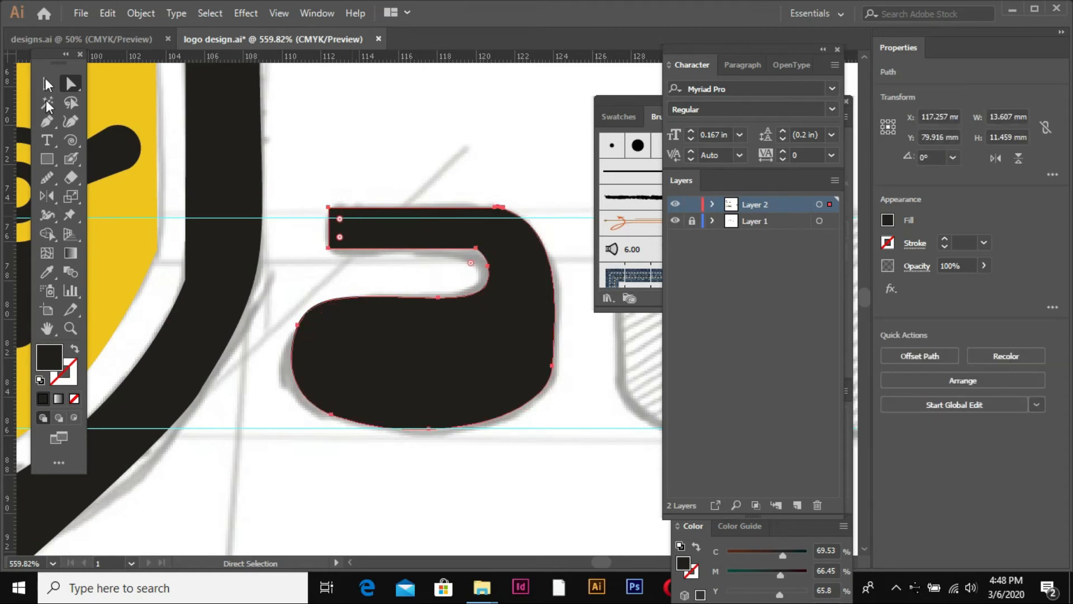
pyautogui.click(340, 219)
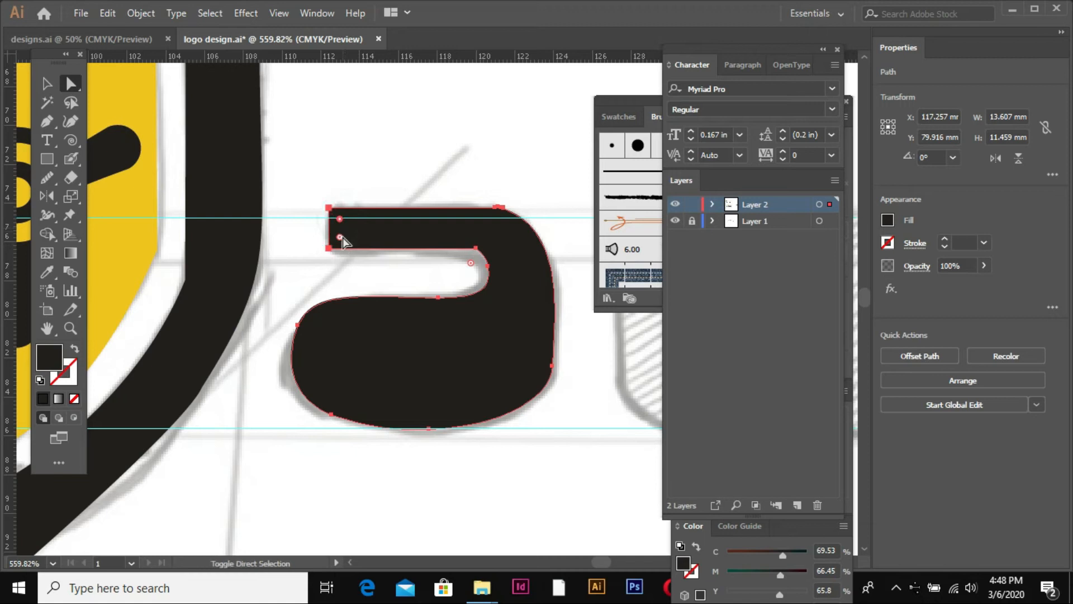
pyautogui.moveTo(340, 240); pyautogui.dragTo(356, 245)
pyautogui.click(402, 174)
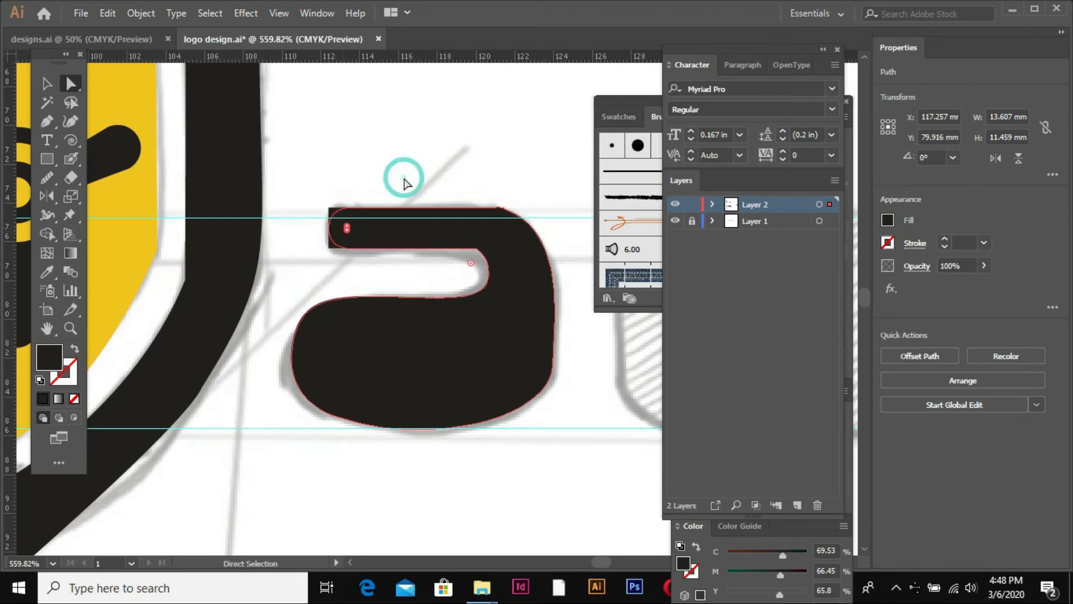
pyautogui.click(580, 244)
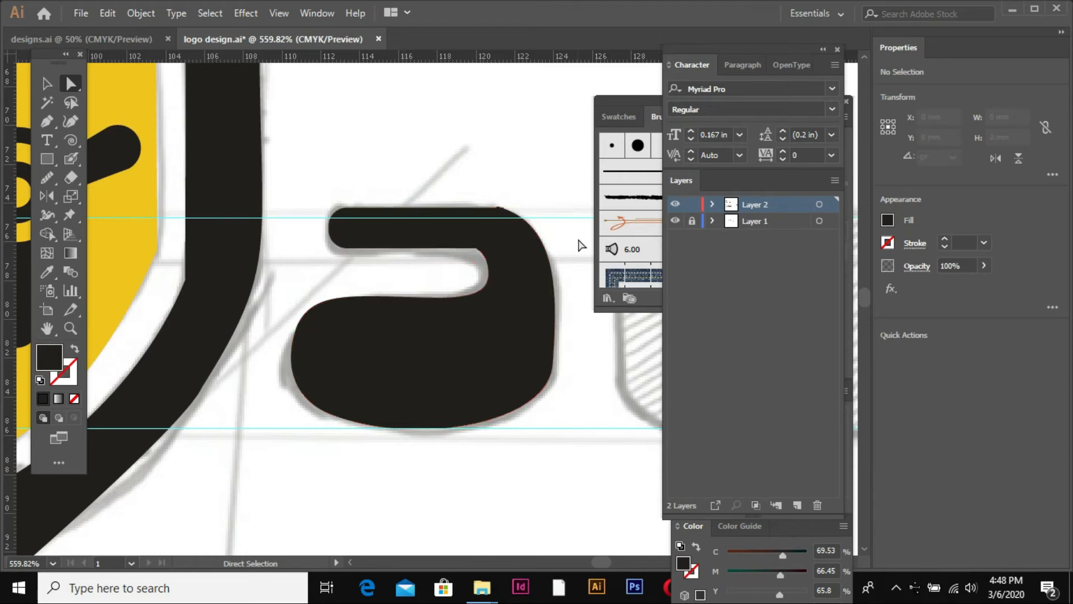
# Show Layer 2 in outline mode and trace the inner counter of the a with the Pen tool
pyautogui.keyDown('ctrl'); pyautogui.click(676, 205); pyautogui.keyUp('ctrl')
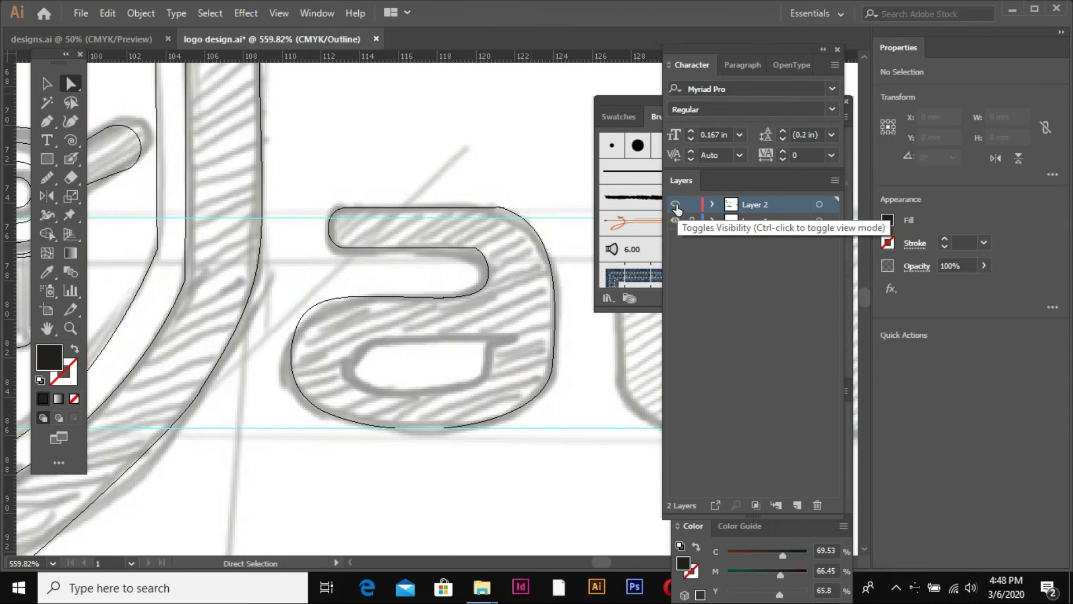
pyautogui.press('p')
pyautogui.click(383, 338)
pyautogui.moveTo(356, 351); pyautogui.dragTo(411, 393)
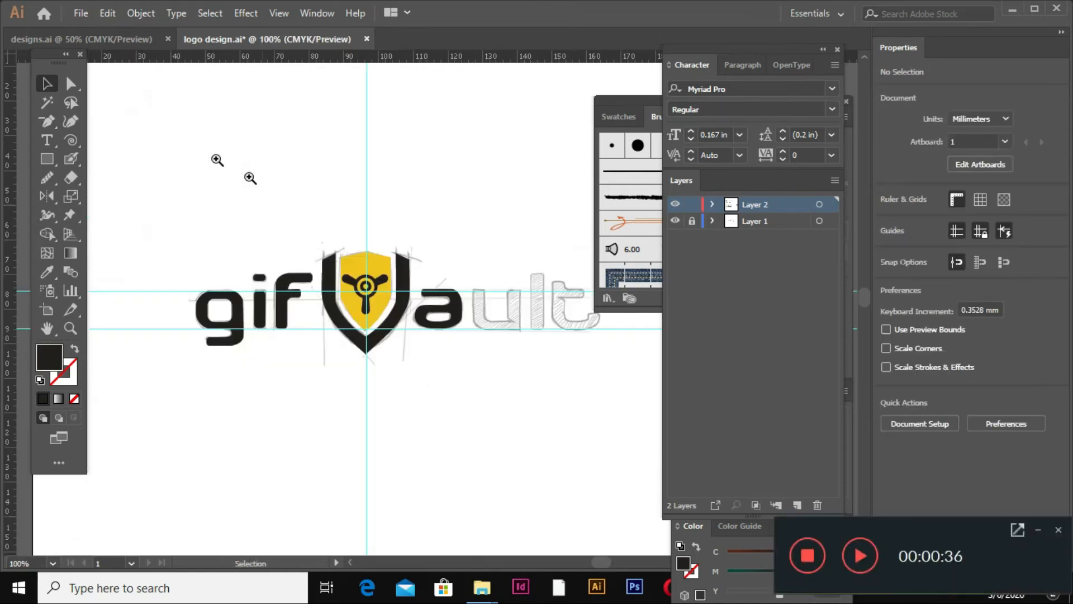
# Copy the i's stem onto both vertical strokes of the sketched u
pyautogui.moveTo(216, 160); pyautogui.dragTo(618, 459)
pyautogui.moveTo(180, 300); pyautogui.dragTo(550, 298)
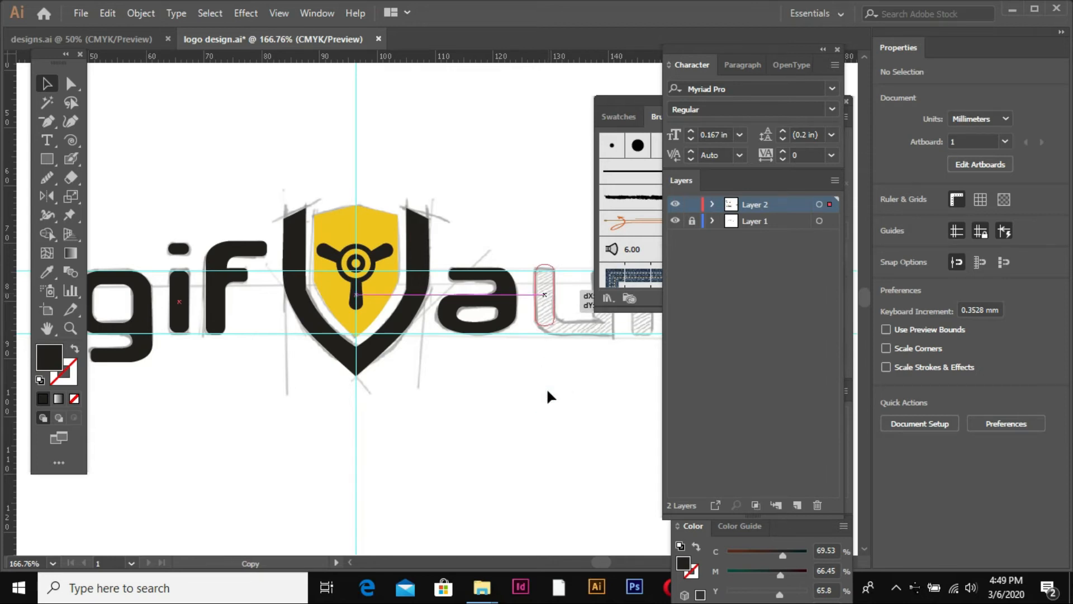
pyautogui.moveTo(583, 255); pyautogui.dragTo(583, 254)
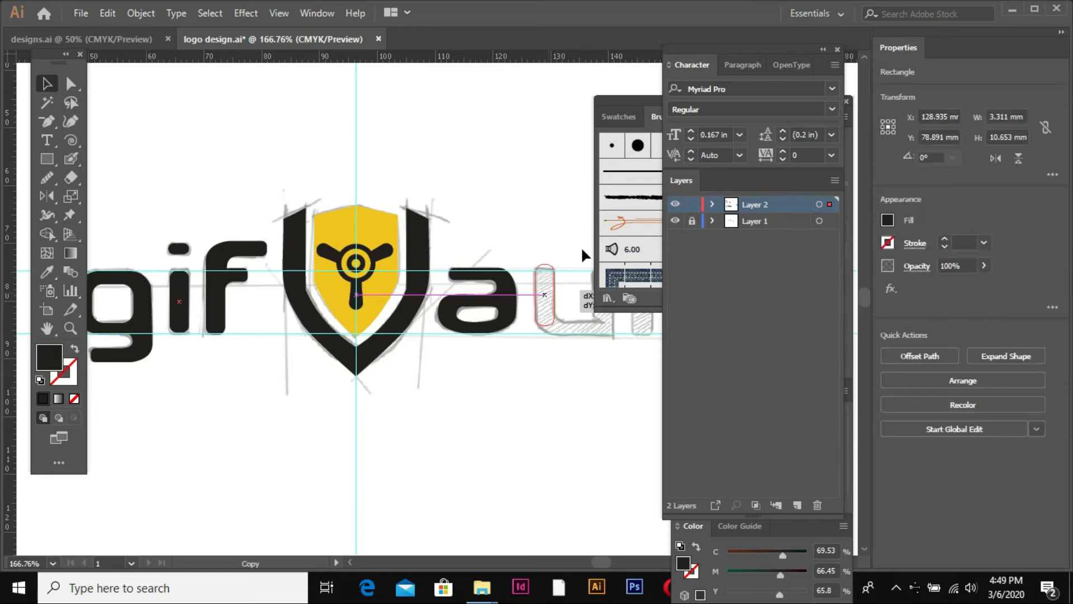
pyautogui.click(507, 248)
pyautogui.moveTo(511, 235); pyautogui.dragTo(639, 390)
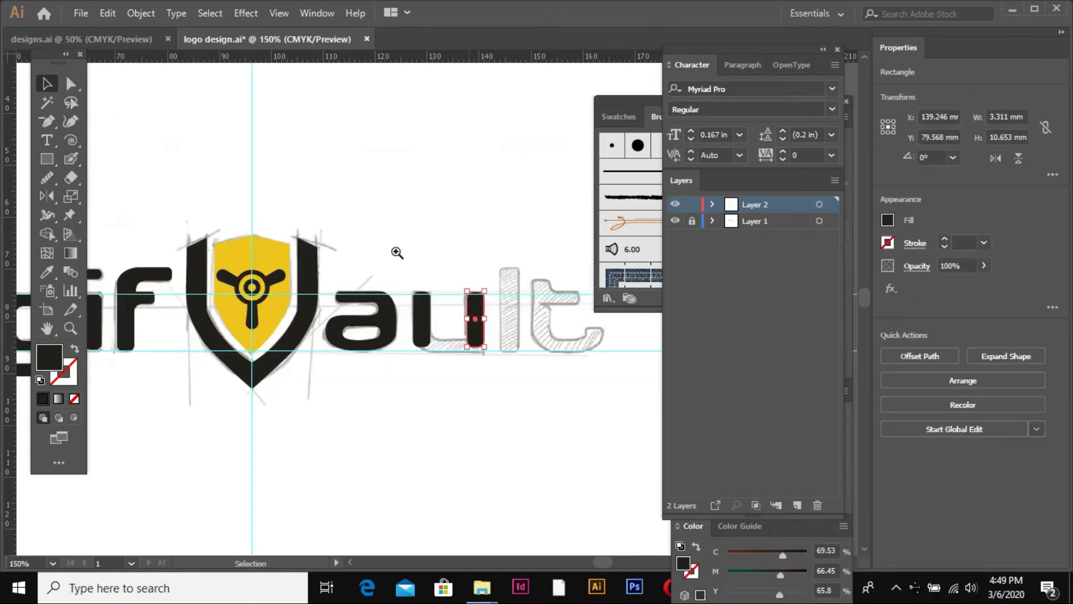
pyautogui.moveTo(390, 249); pyautogui.dragTo(548, 392)
pyautogui.click(489, 395)
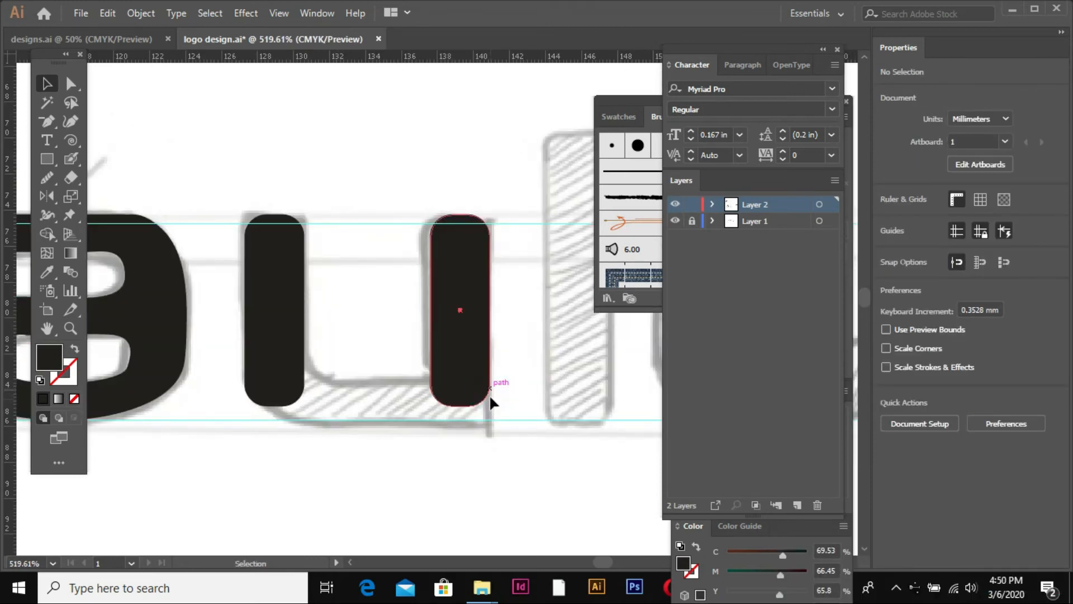
pyautogui.click(469, 394)
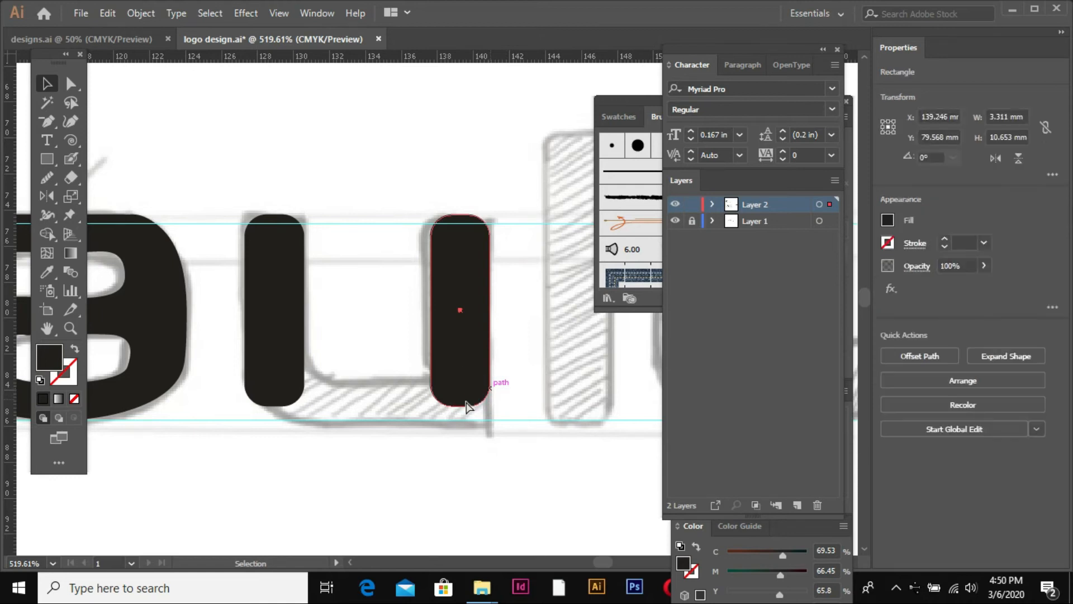
pyautogui.press('a')
pyautogui.moveTo(487, 391)
pyautogui.mouseDown()
pyautogui.moveTo(496, 414)
pyautogui.moveTo(502, 393)
pyautogui.moveTo(506, 402)
pyautogui.mouseUp()
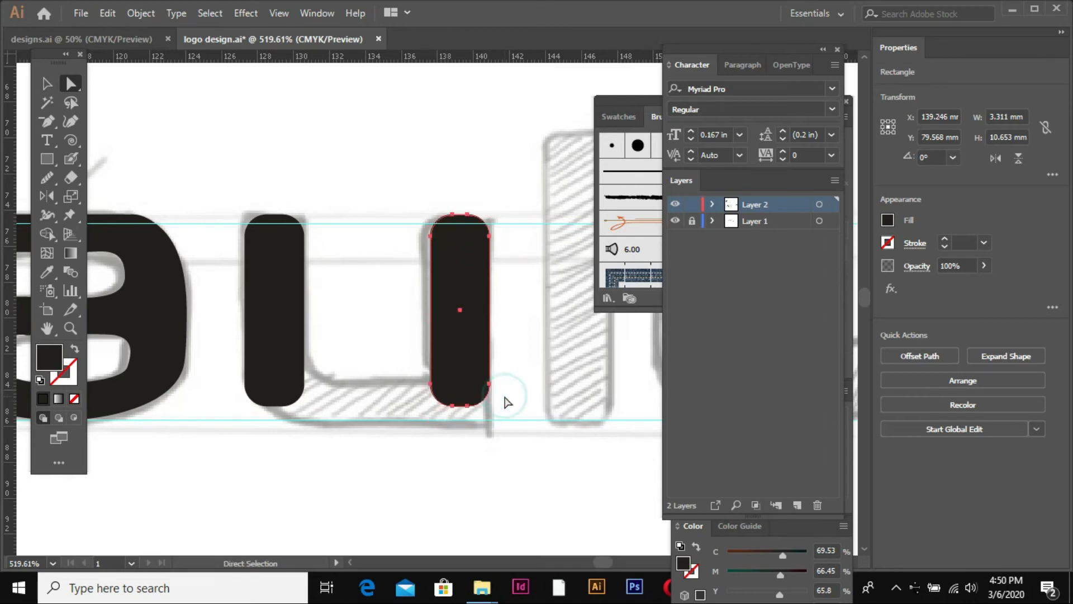
pyautogui.click(505, 402)
# Show Layer 2 in outline mode and trace the u's base joining both stems with the Pen tool, curving its inner and outer corners
pyautogui.keyDown('ctrl'); pyautogui.click(675, 205); pyautogui.keyUp('ctrl')
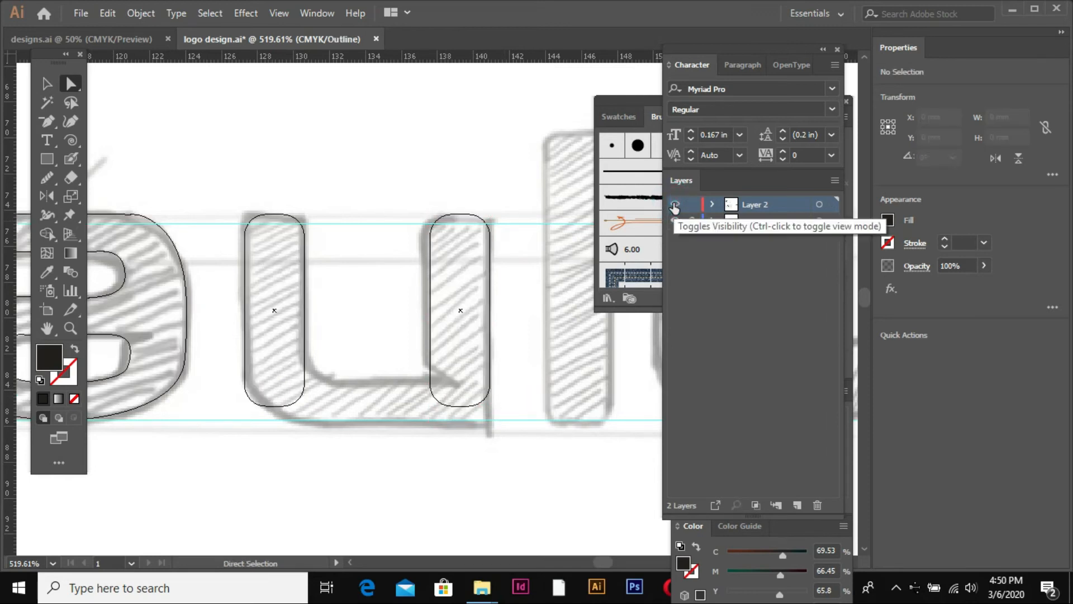
pyautogui.press('p')
pyautogui.click(304, 349)
pyautogui.moveTo(338, 383); pyautogui.dragTo(371, 383)
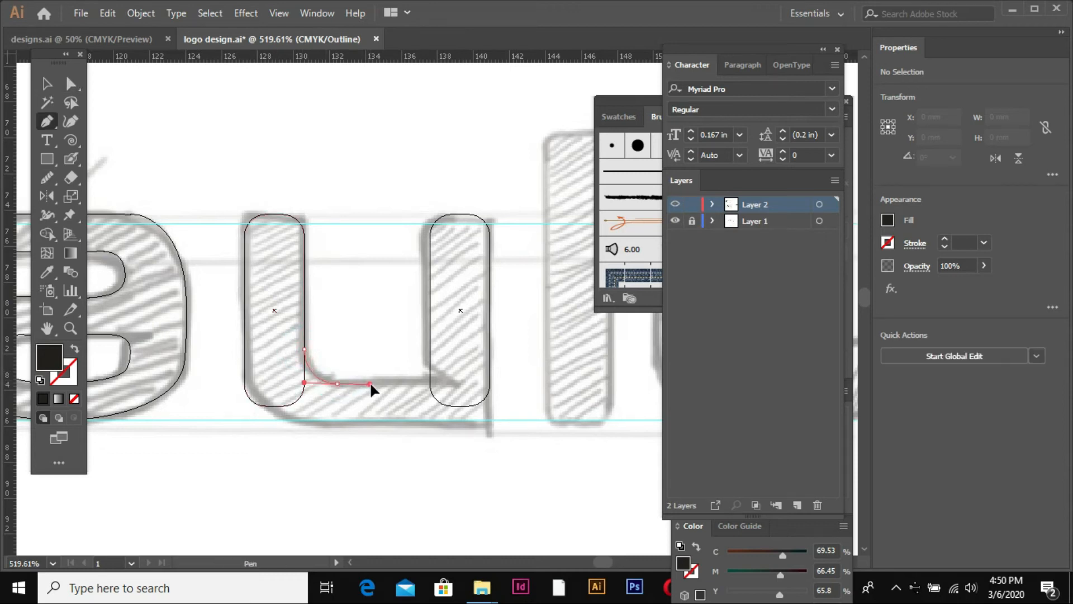
pyautogui.click(456, 383)
pyautogui.click(489, 383)
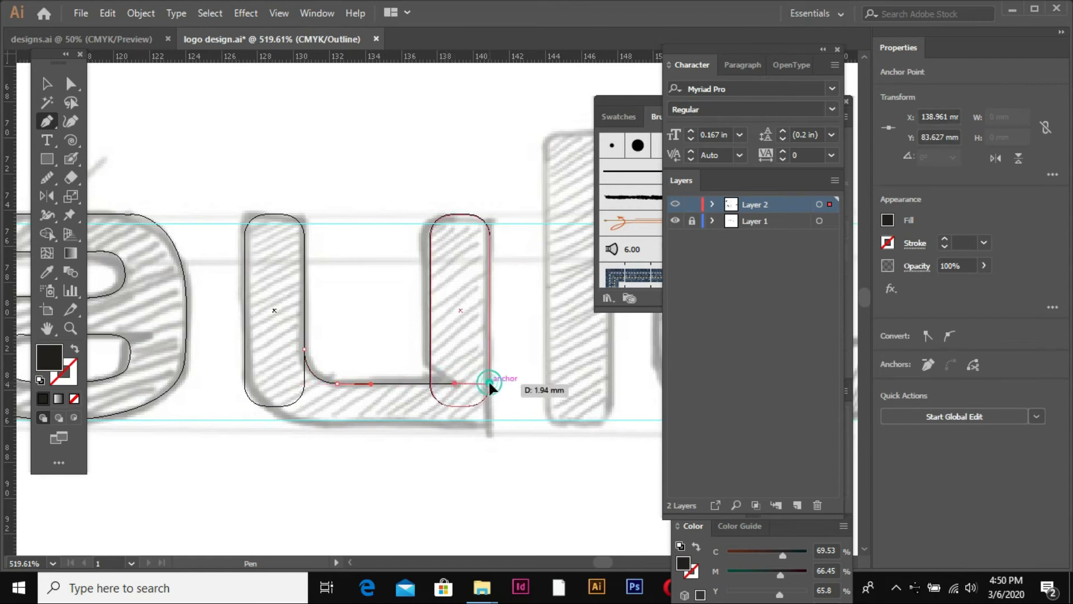
pyautogui.click(490, 423)
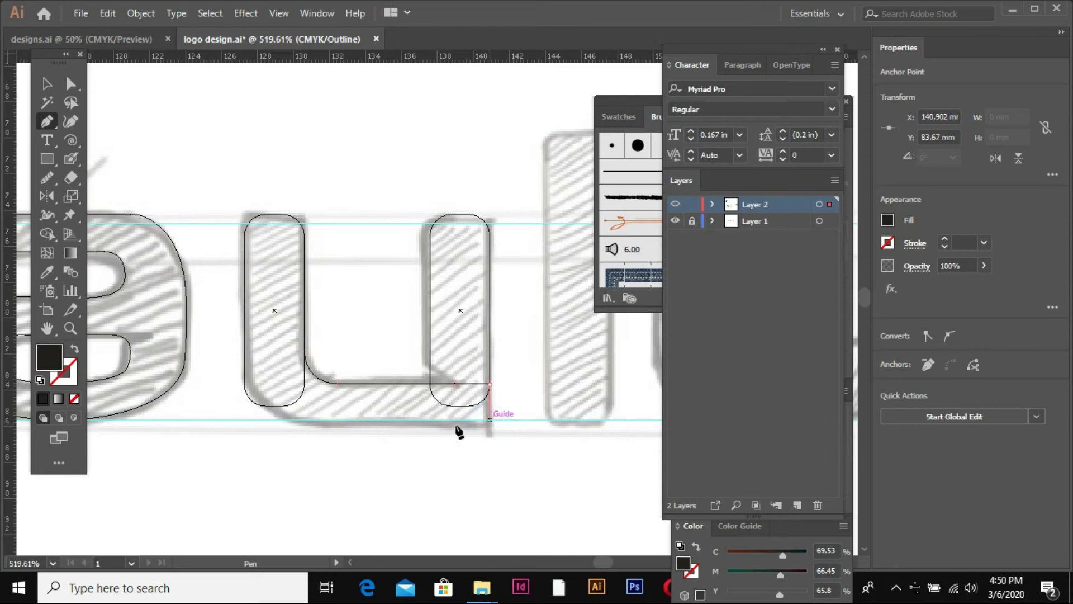
pyautogui.click(292, 421)
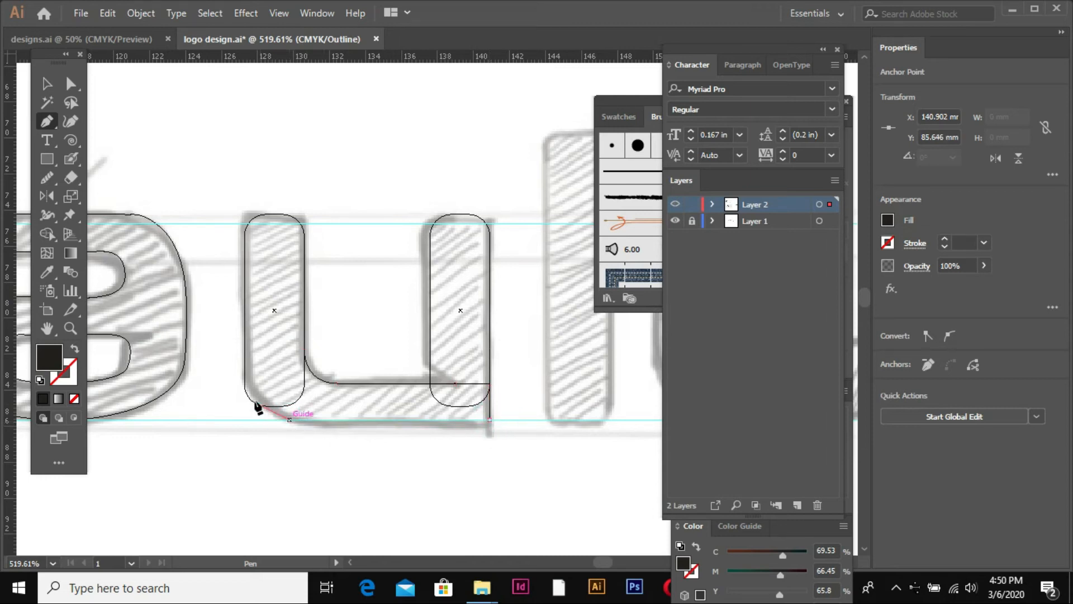
pyautogui.moveTo(244, 387); pyautogui.dragTo(240, 358)
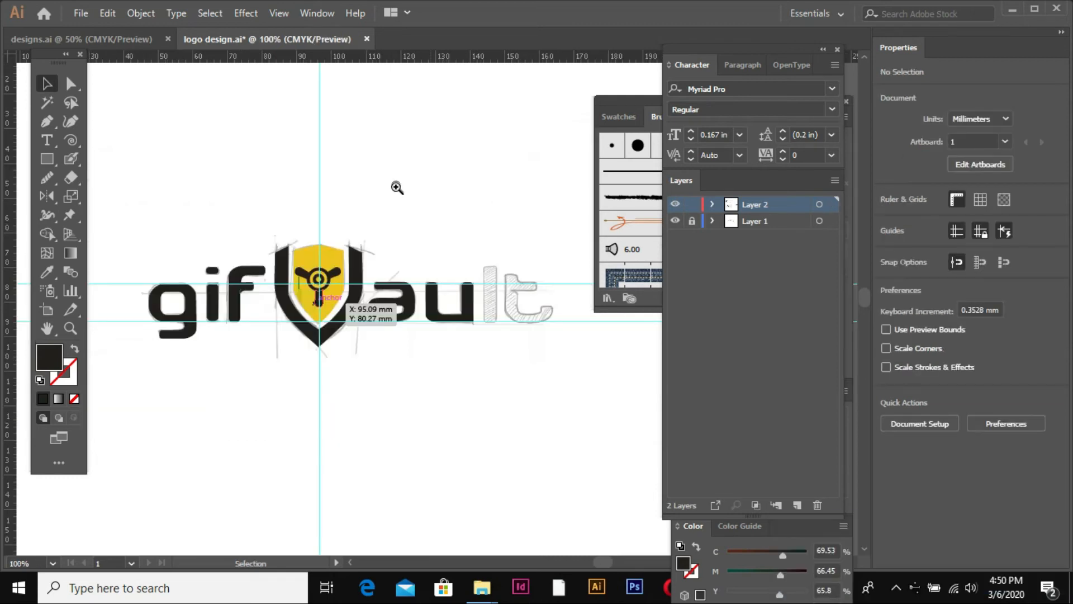
# Copy the u's first stem onto the sketched l and extend its lower end about 5.6 mm down to the baseline guide
pyautogui.moveTo(407, 214); pyautogui.dragTo(614, 386)
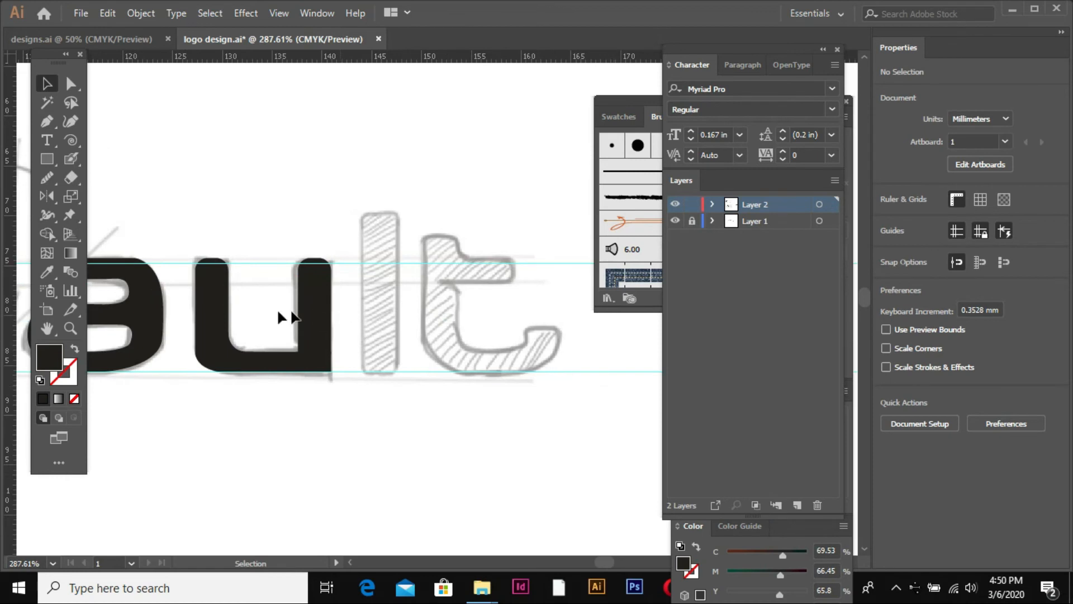
pyautogui.moveTo(215, 313); pyautogui.dragTo(378, 265)
pyautogui.click(70, 83)
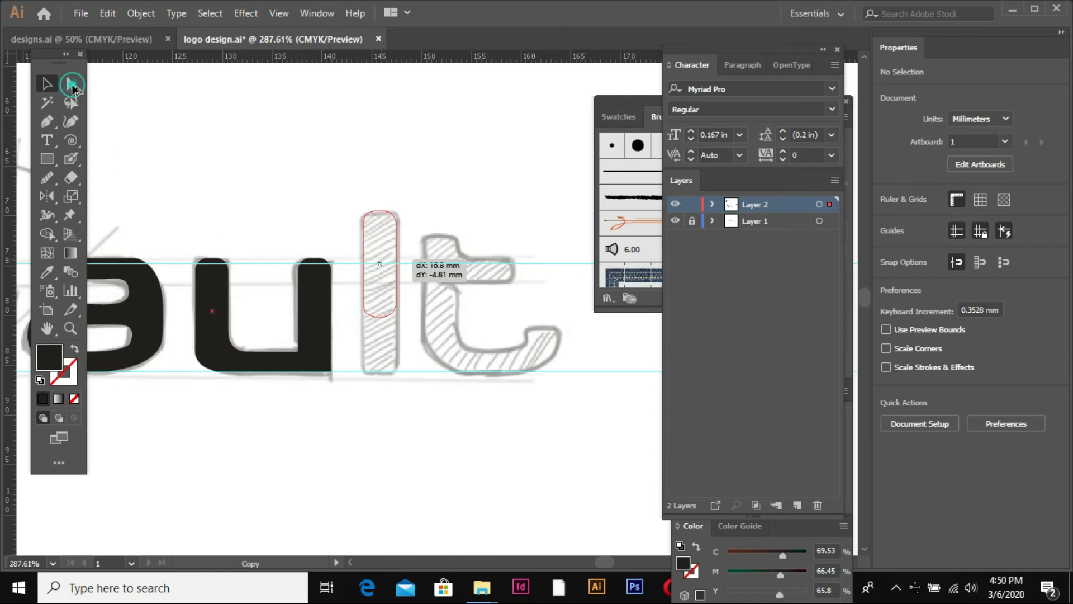
pyautogui.moveTo(408, 335); pyautogui.dragTo(381, 375)
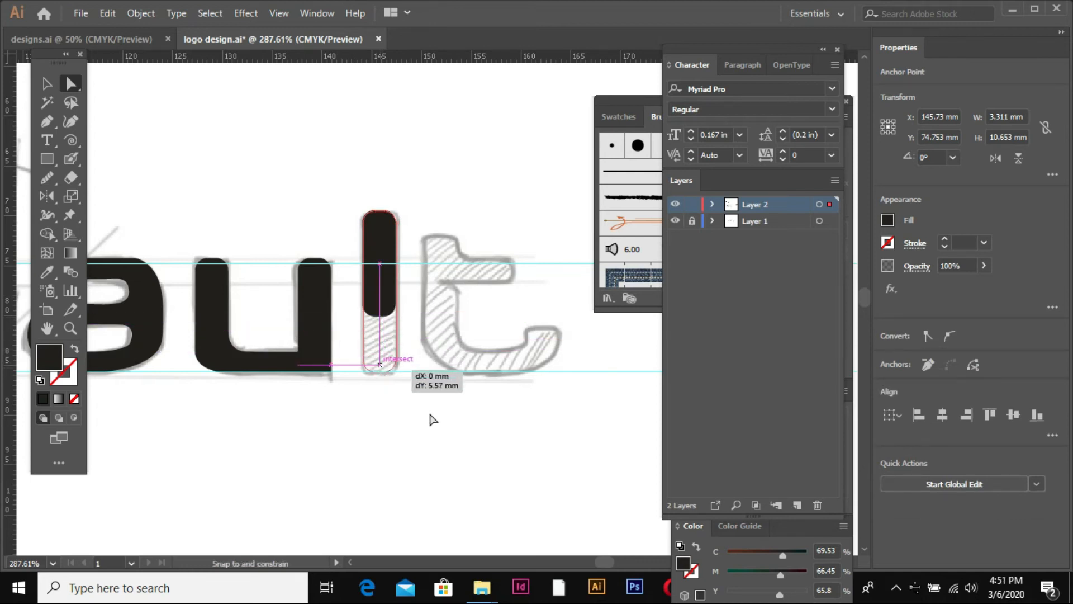
pyautogui.click(430, 414)
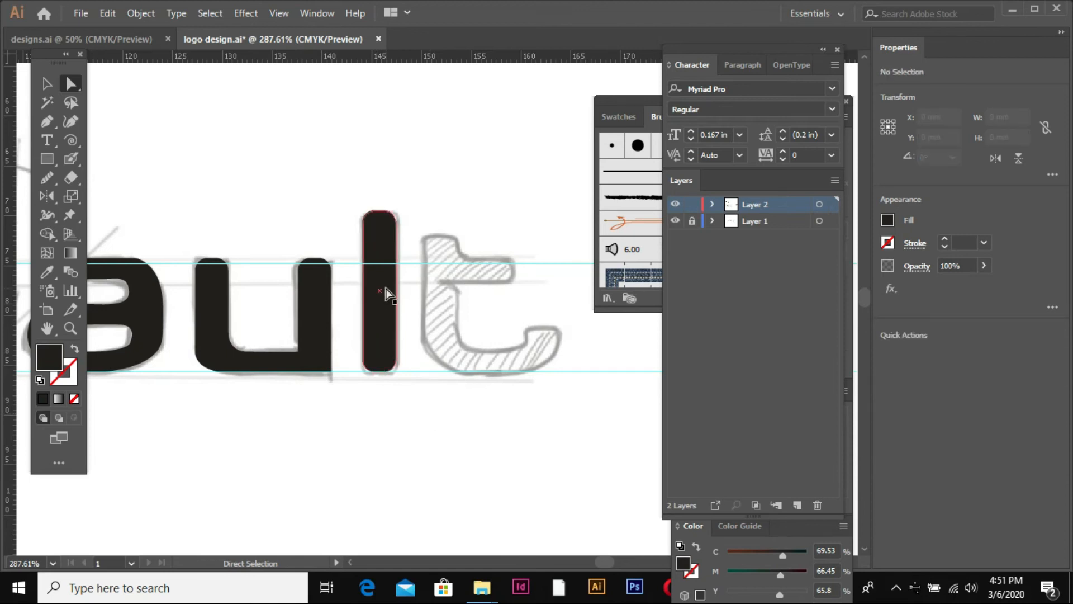
# Copy the l onto the sketched t's stem and shorten its lower end by about 5.2 mm
pyautogui.moveTo(387, 237); pyautogui.dragTo(448, 264)
pyautogui.click(520, 436)
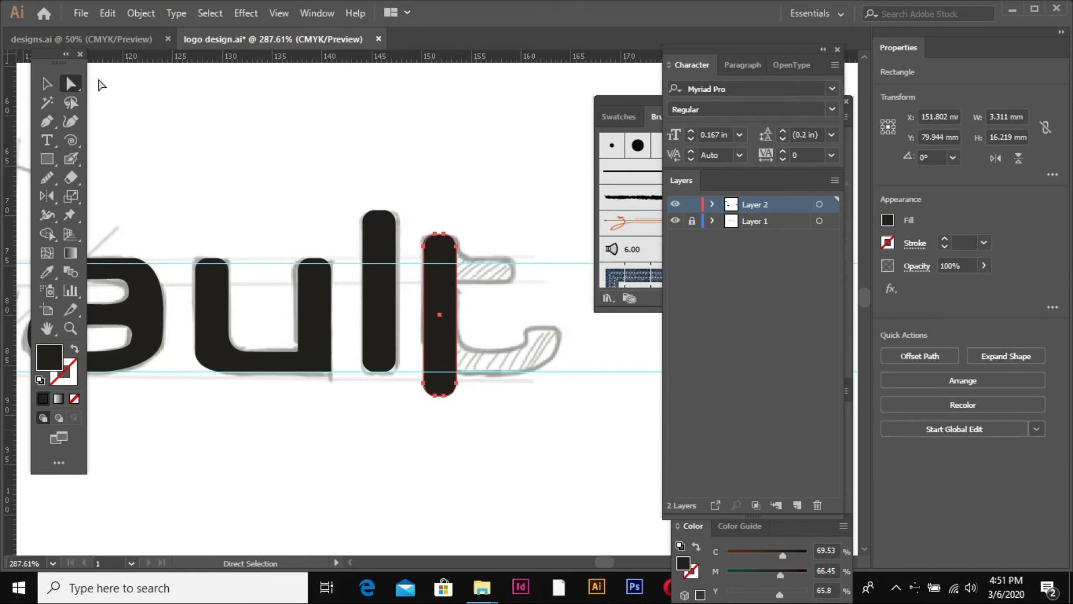
pyautogui.click(68, 83)
pyautogui.click(474, 417)
pyautogui.moveTo(468, 424); pyautogui.dragTo(411, 360)
pyautogui.moveTo(455, 394); pyautogui.dragTo(455, 335)
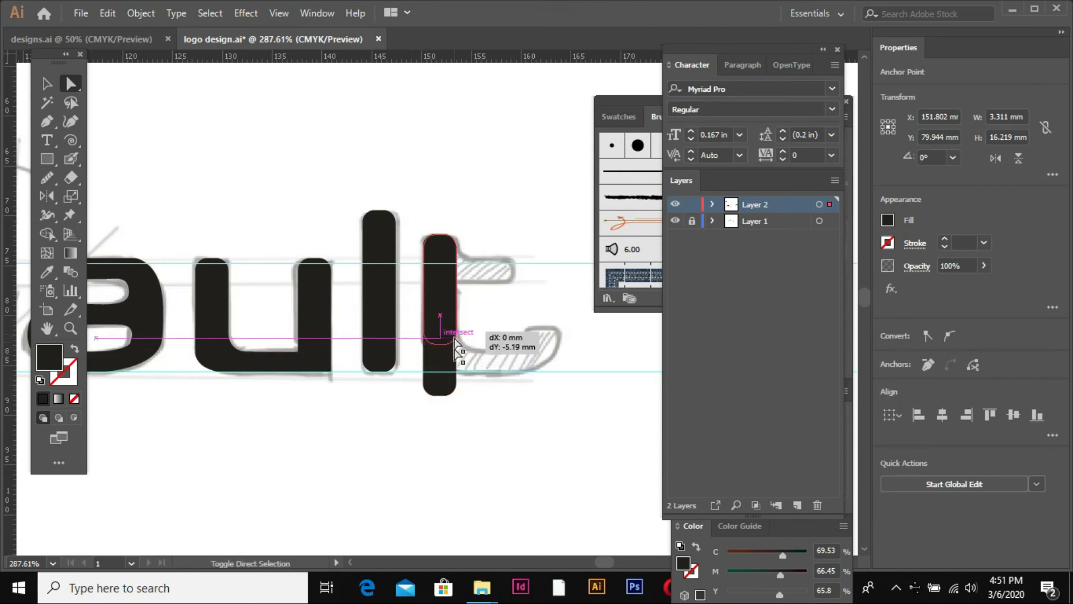
pyautogui.click(456, 426)
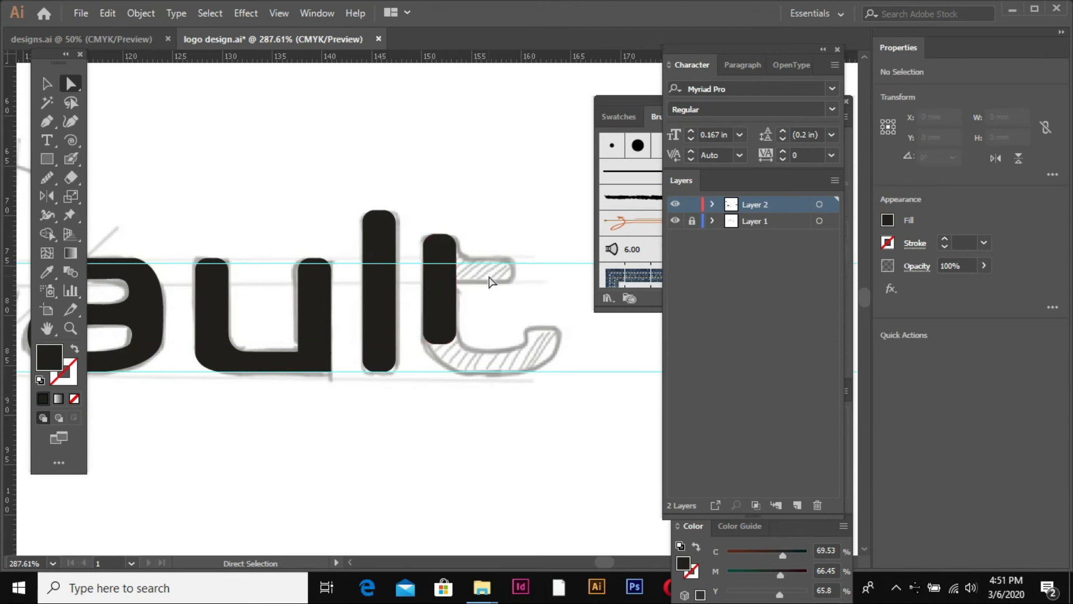
pyautogui.moveTo(414, 250); pyautogui.dragTo(491, 355)
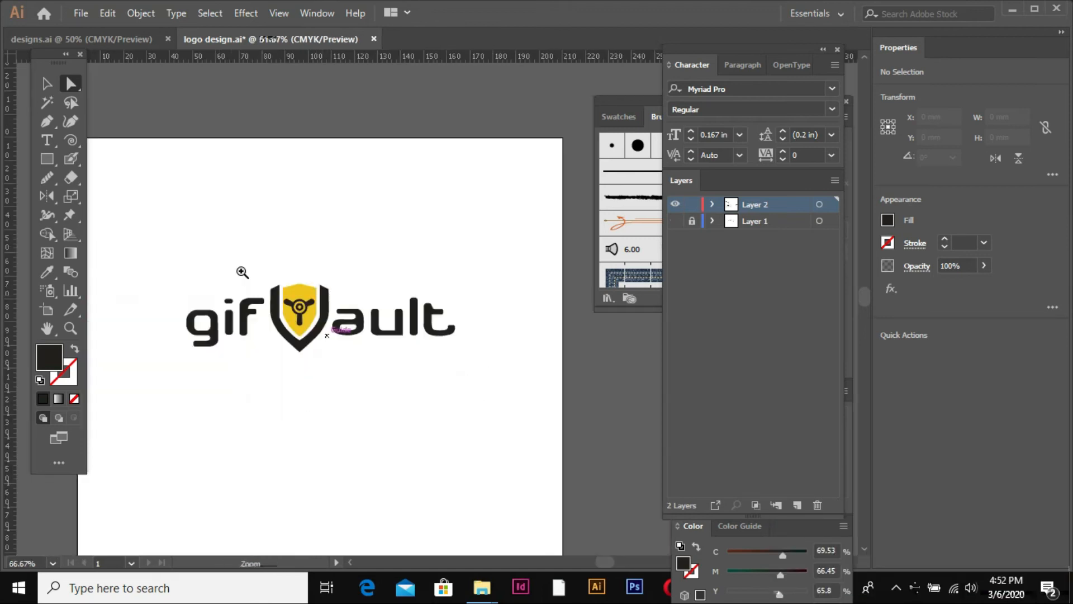
pyautogui.moveTo(209, 221); pyautogui.dragTo(525, 433)
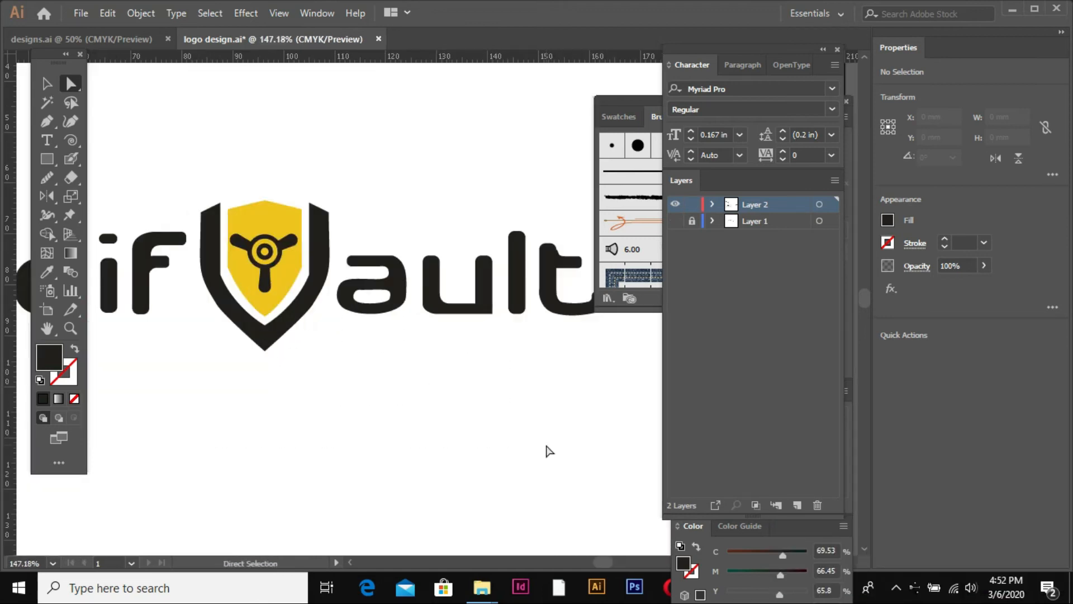
# Draw a closed patch with the Pen tool over the notch between the t's rounded top and its crossbar
pyautogui.click(557, 251)
pyautogui.moveTo(488, 284); pyautogui.dragTo(543, 381)
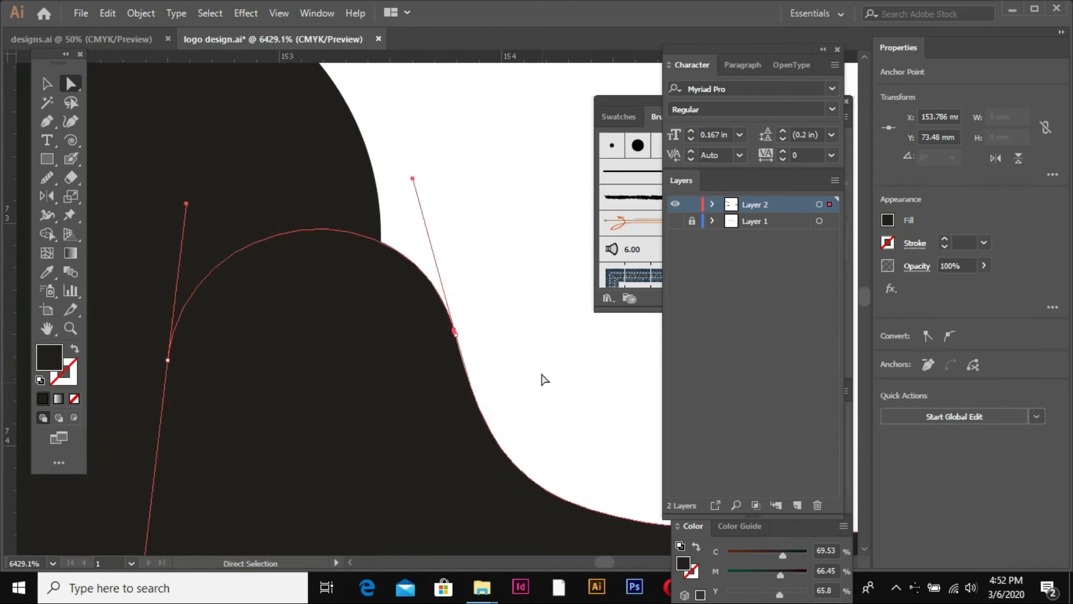
pyautogui.click(528, 350)
pyautogui.hotkey('ctrl', '-')
pyautogui.hotkey('ctrl', '-')
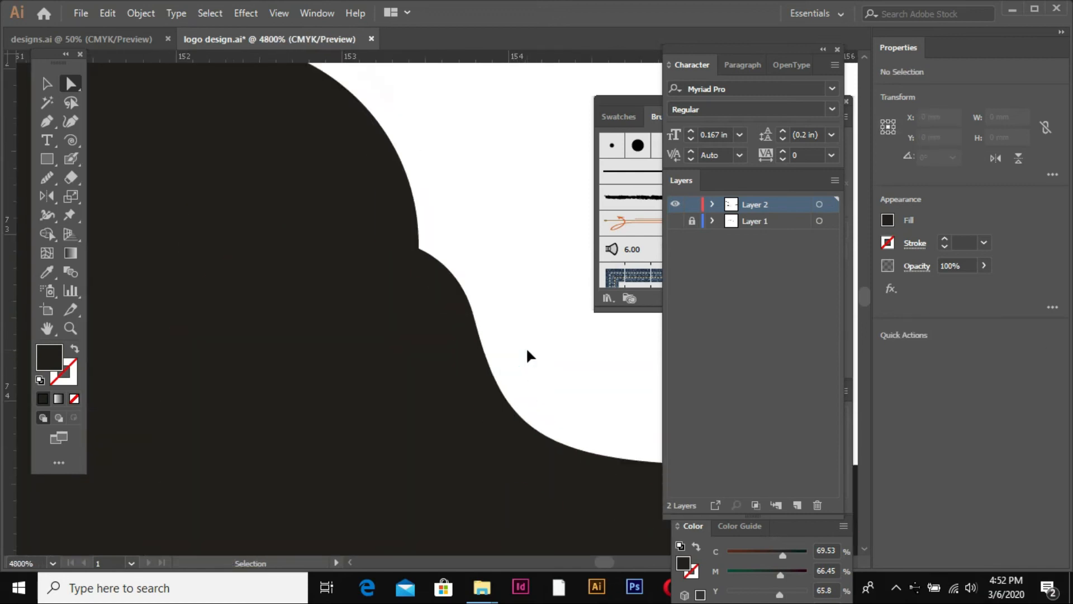
pyautogui.press('p')
pyautogui.moveTo(422, 383); pyautogui.dragTo(415, 210)
pyautogui.moveTo(265, 136); pyautogui.dragTo(150, 140)
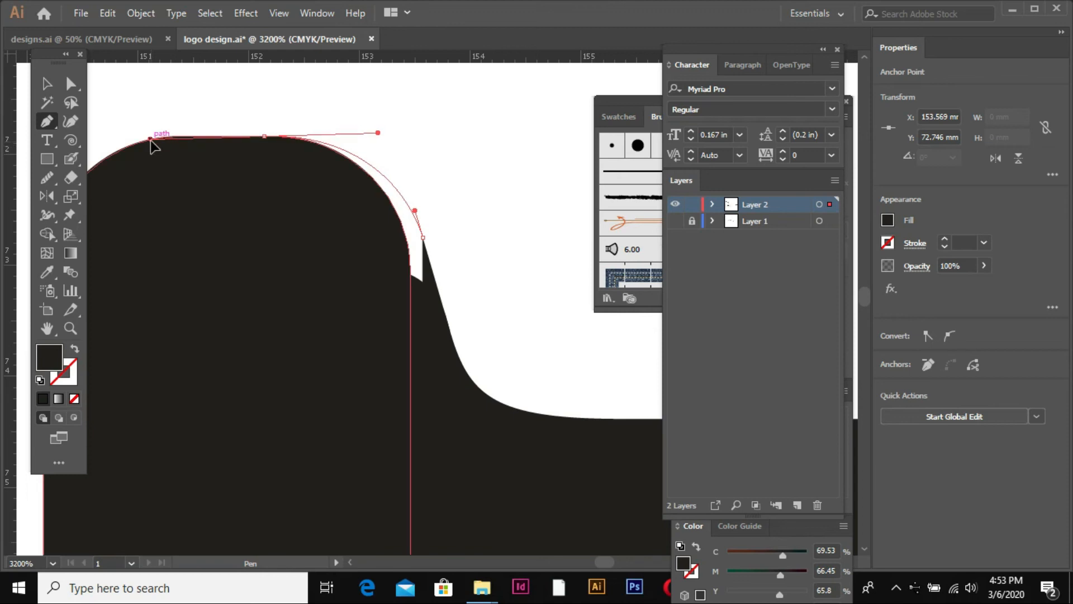
pyautogui.moveTo(233, 260); pyautogui.dragTo(252, 297)
pyautogui.click(278, 310)
pyautogui.moveTo(352, 343); pyautogui.dragTo(357, 348)
pyautogui.click(422, 382)
pyautogui.scroll(-9, 425, 382)
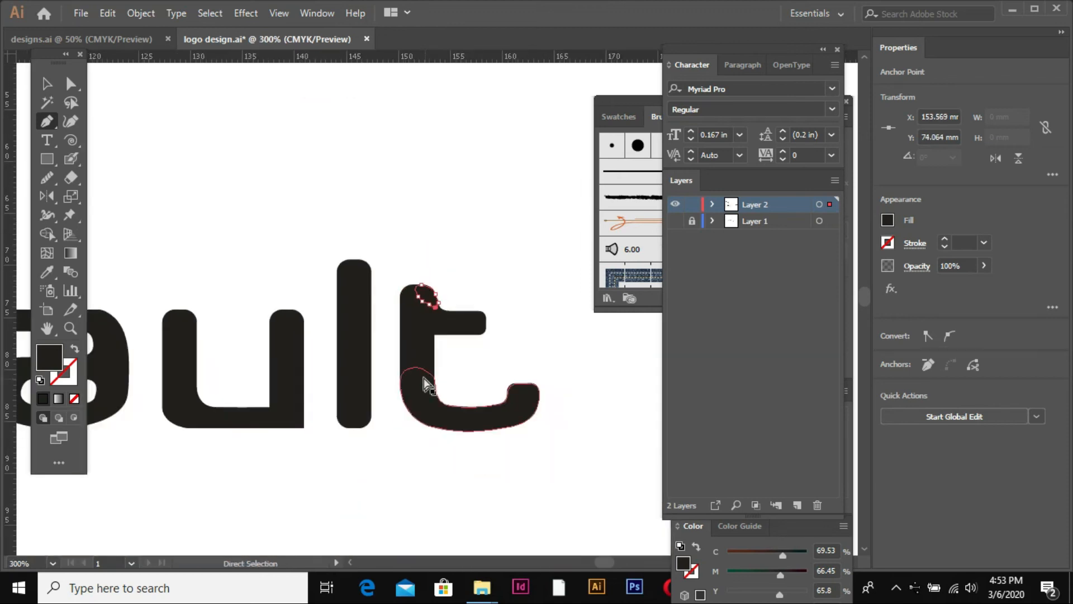
# Unite all overlapping pieces of the t into a single shape
pyautogui.click(46, 83)
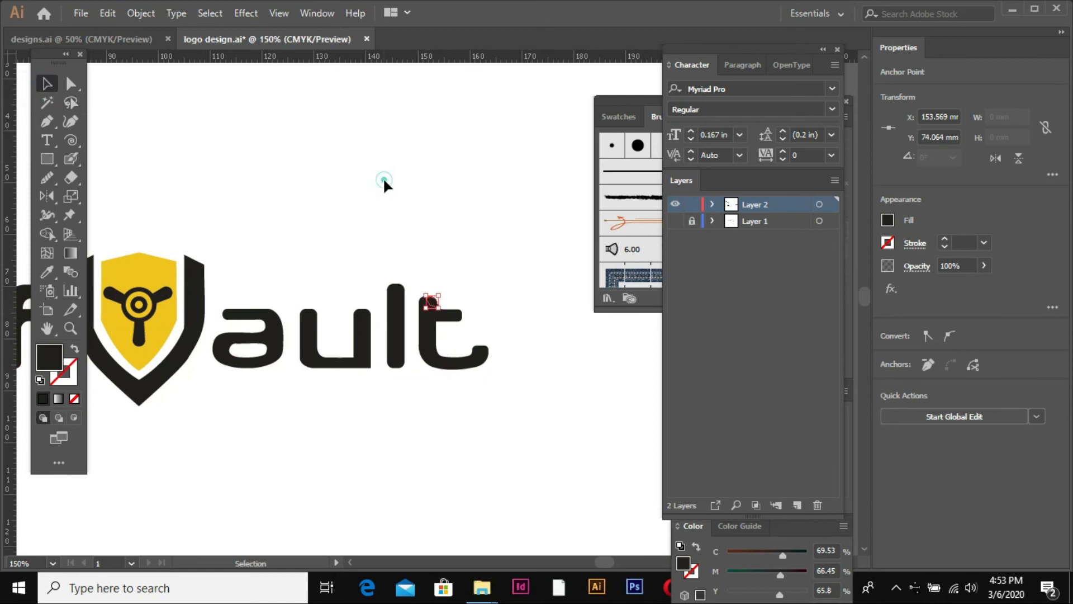
pyautogui.click(526, 435)
pyautogui.moveTo(524, 430); pyautogui.dragTo(423, 254)
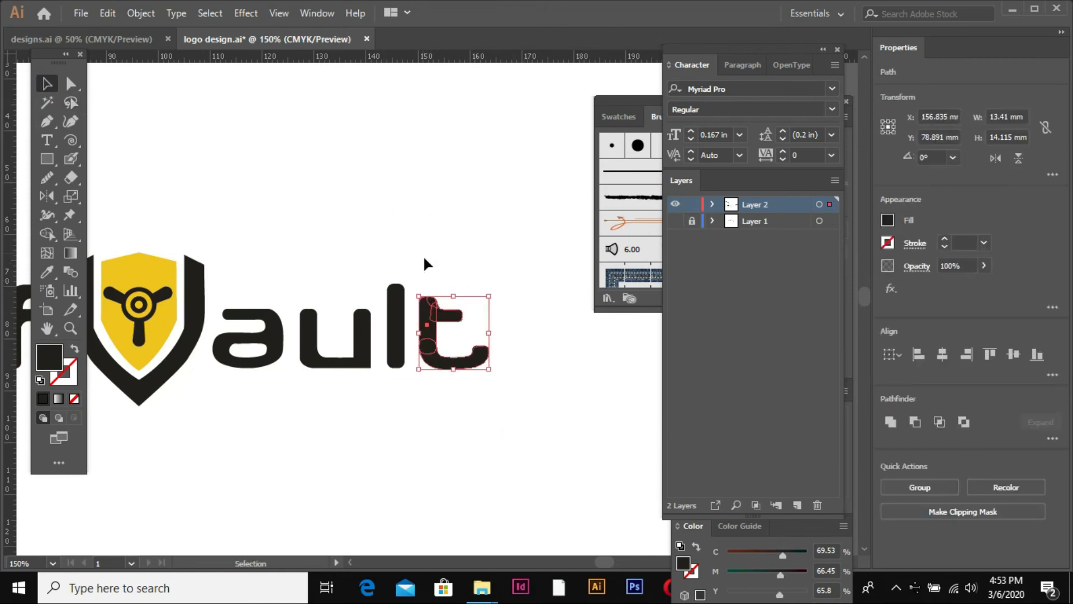
pyautogui.click(889, 421)
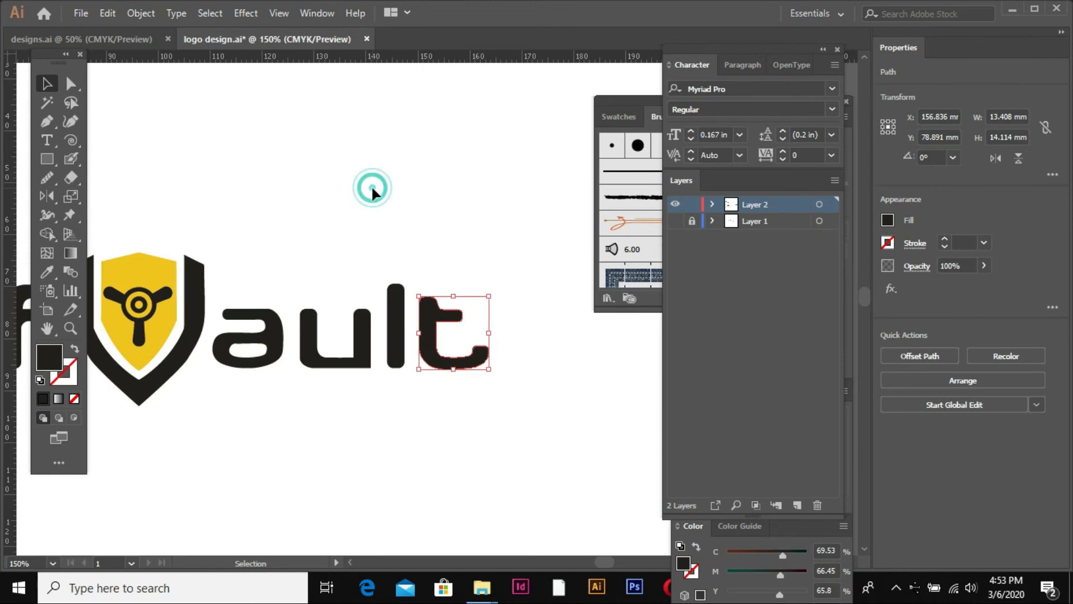
pyautogui.click(371, 186)
# Unite the u's two stems and its base into a single shape
pyautogui.moveTo(240, 258); pyautogui.dragTo(435, 387)
pyautogui.click(311, 268)
pyautogui.moveTo(296, 282); pyautogui.dragTo(364, 395)
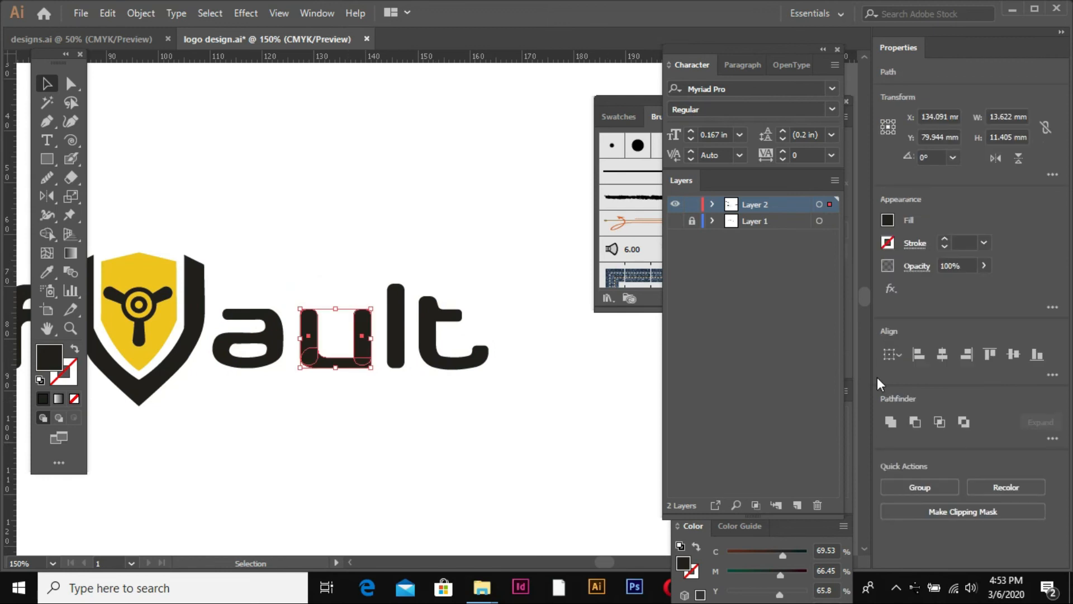
pyautogui.click(884, 423)
pyautogui.click(269, 425)
# Reshape the upper-left inner curve of the a's enclosed counter by adjusting its direction handle so it meets the straight edge more smoothly
pyautogui.hotkey('ctrl', 'space')
pyautogui.moveTo(206, 288); pyautogui.dragTo(313, 402)
pyautogui.moveTo(323, 292); pyautogui.dragTo(410, 364)
pyautogui.click(252, 144)
pyautogui.press('a')
pyautogui.click(240, 152)
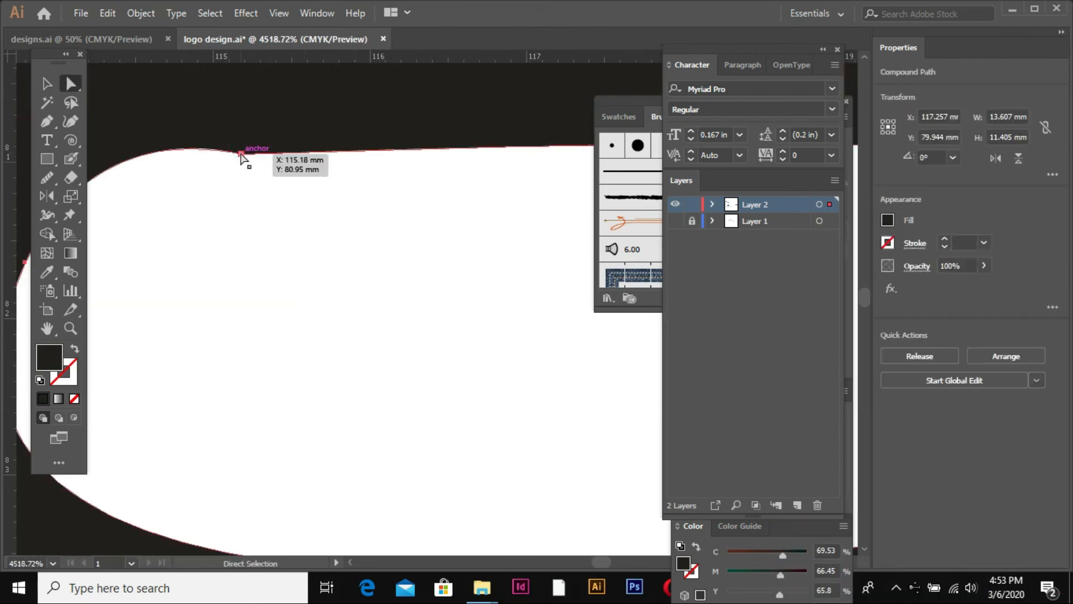
pyautogui.hotkey('ctrl', '-')
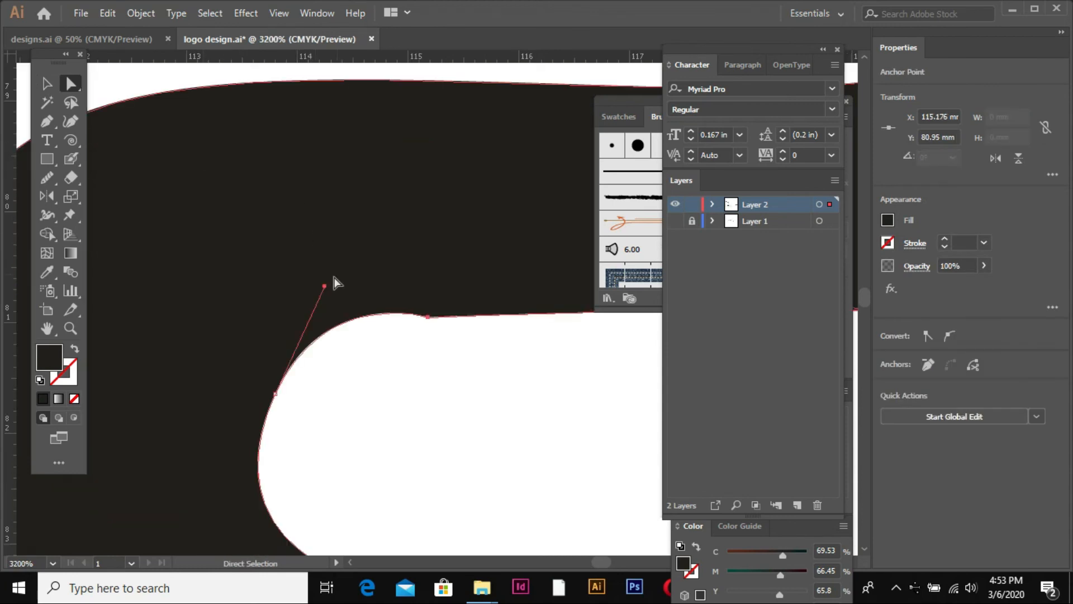
pyautogui.moveTo(324, 288); pyautogui.dragTo(318, 304)
pyautogui.click(433, 426)
# Smooth the outer upper-right corner of the g with the Smooth tool
pyautogui.hotkey('ctrl', '-')
pyautogui.hotkey('ctrl', '-')
pyautogui.hotkey('ctrl', '-')
pyautogui.hotkey('ctrl', '-')
pyautogui.hotkey('ctrl', '-')
pyautogui.hotkey('ctrl', '-')
pyautogui.hotkey('ctrl', '-')
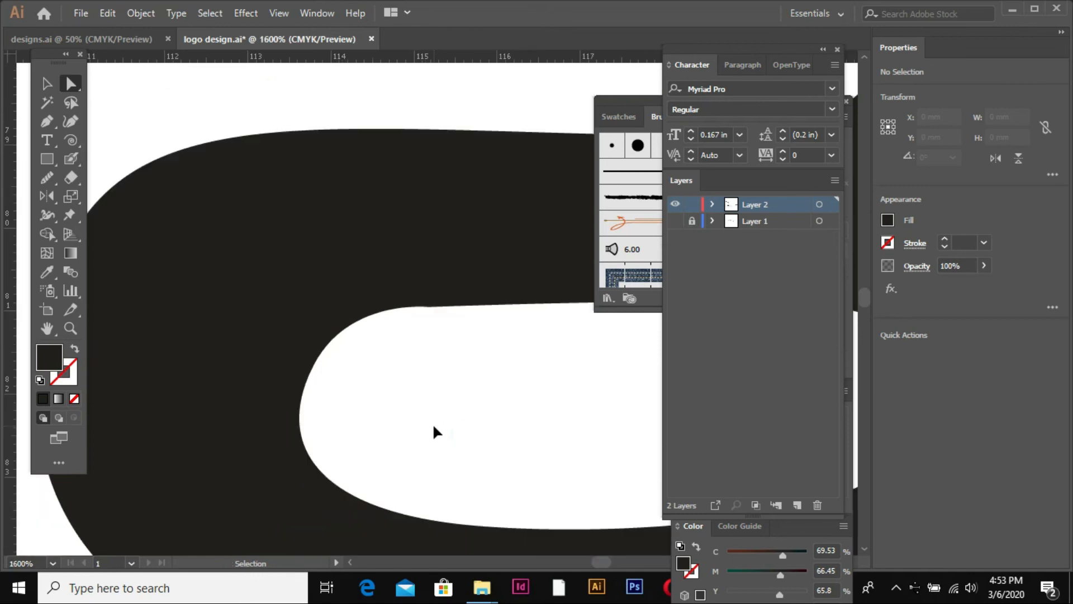
pyautogui.hotkey('ctrl', '-')
pyautogui.hotkey('ctrl', '-')
pyautogui.hotkey('ctrl', '-')
pyautogui.hotkey('ctrl', '-')
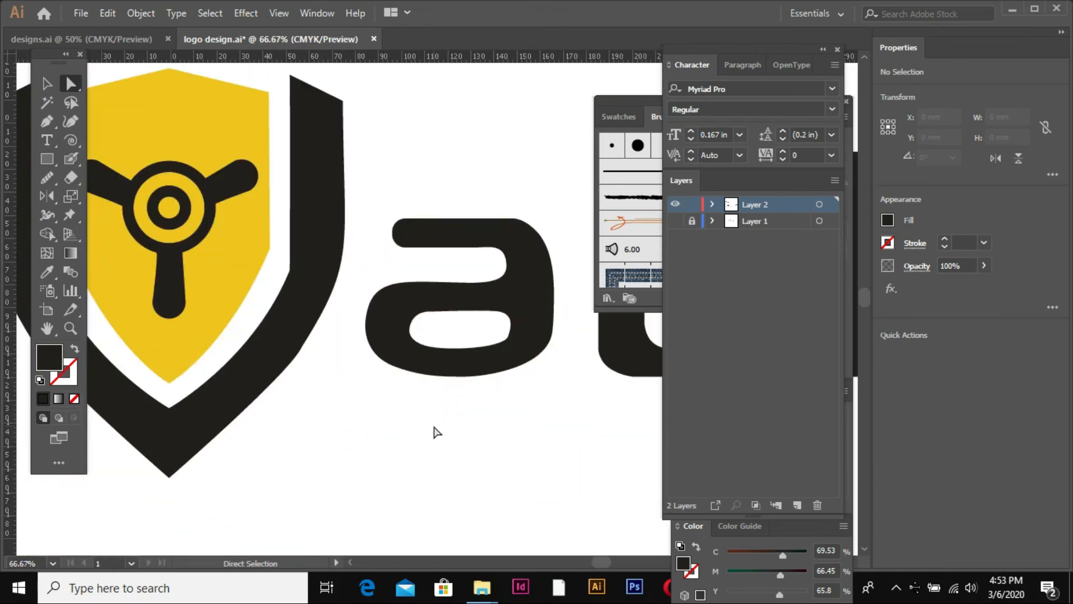
pyautogui.moveTo(312, 249); pyautogui.dragTo(417, 360)
pyautogui.moveTo(183, 179); pyautogui.dragTo(296, 377)
pyautogui.click(342, 291)
pyautogui.moveTo(261, 203); pyautogui.dragTo(359, 287)
pyautogui.moveTo(367, 254); pyautogui.dragTo(528, 384)
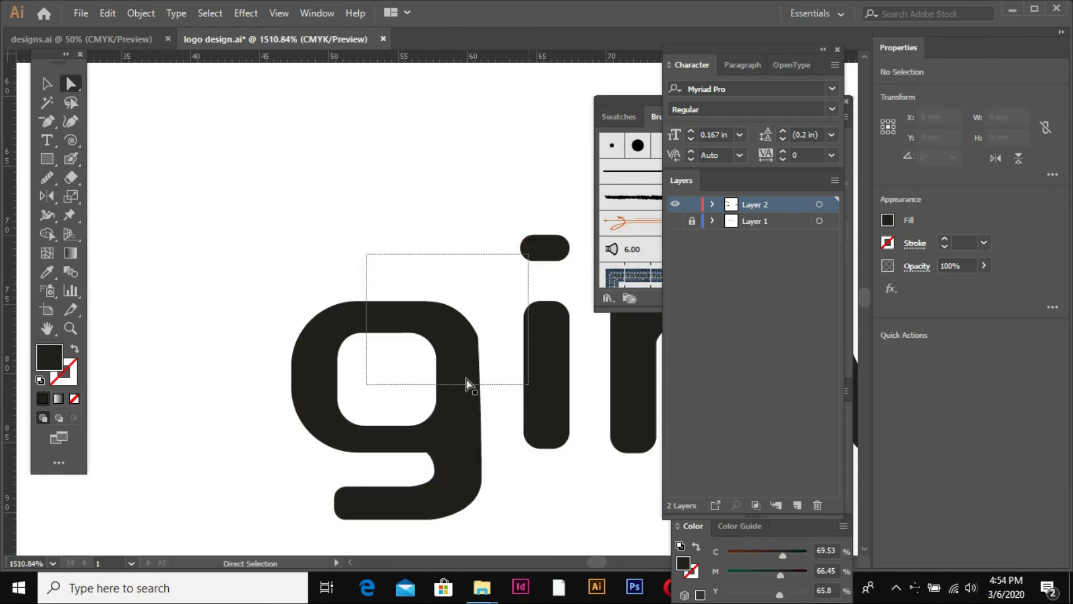
pyautogui.click(466, 376)
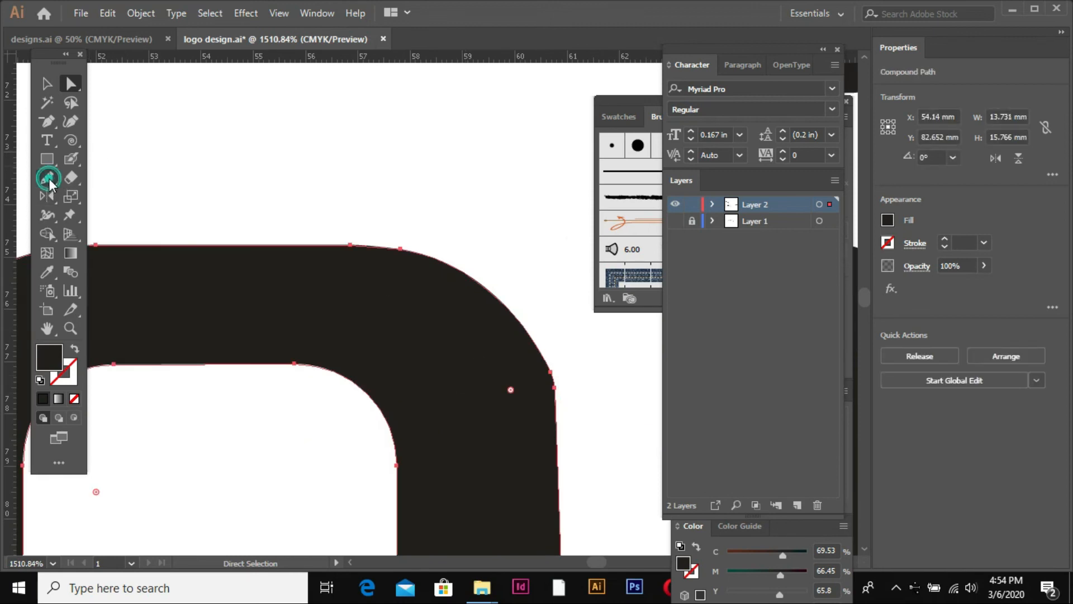
pyautogui.moveTo(47, 178)
pyautogui.mouseDown()
pyautogui.moveTo(115, 196)
pyautogui.moveTo(116, 213)
pyautogui.mouseUp()
pyautogui.moveTo(552, 387); pyautogui.dragTo(518, 299)
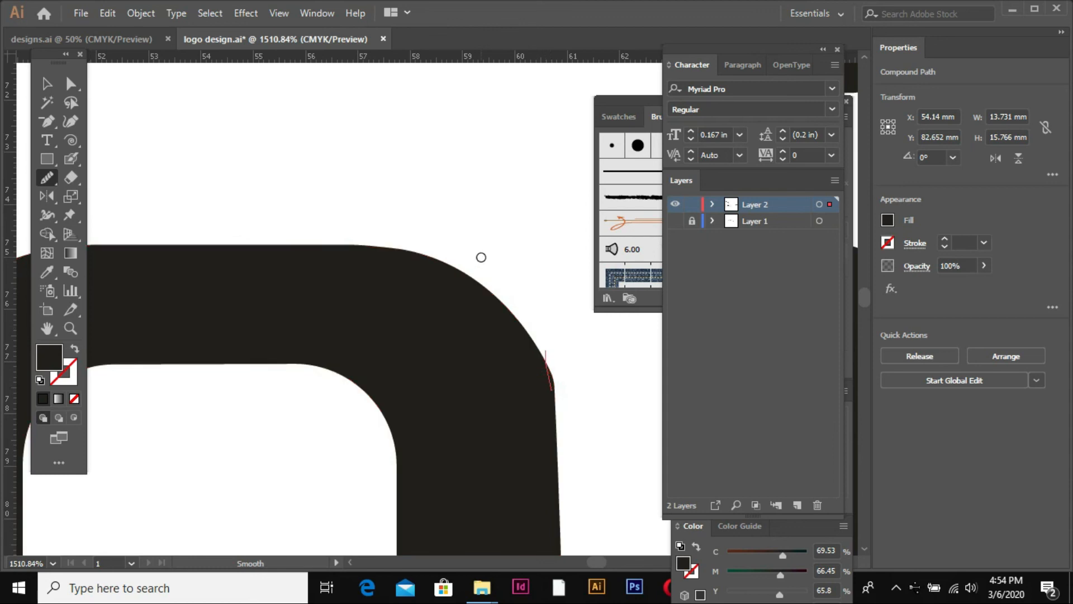
pyautogui.moveTo(482, 257); pyautogui.dragTo(481, 257)
# Deselect the g and examine the whole gifVault lettering together with the shield emblem
pyautogui.hotkey('ctrl', '-')
pyautogui.hotkey('ctrl', '-')
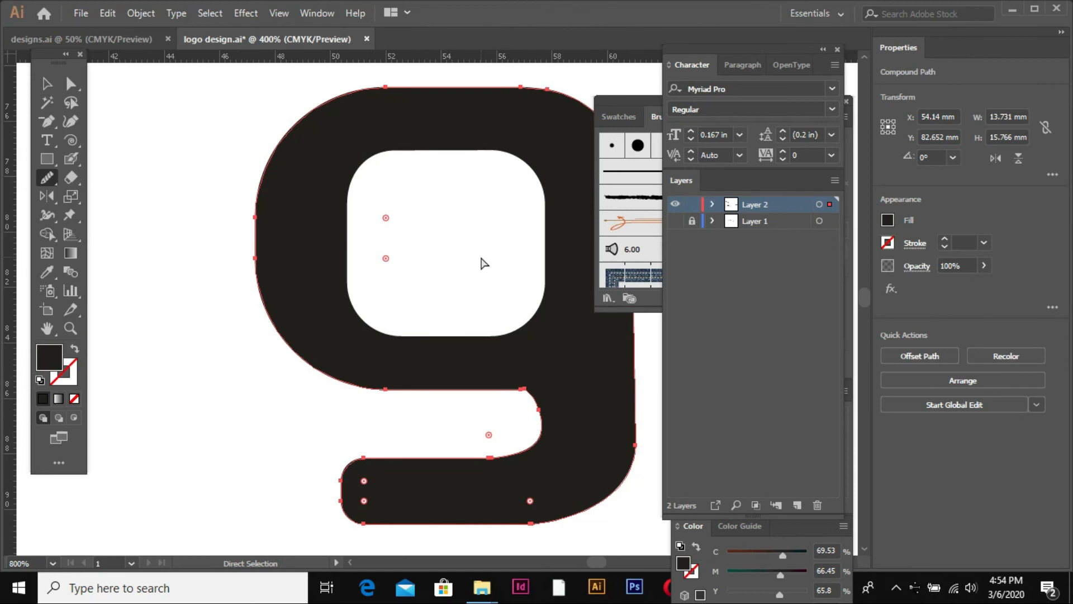
pyautogui.hotkey('ctrl', '-')
pyautogui.hotkey('ctrl', '-')
pyautogui.hotkey('ctrl', '-')
pyautogui.hotkey('ctrl', '-')
pyautogui.hotkey('ctrl', '-')
pyautogui.hotkey('ctrl', '-')
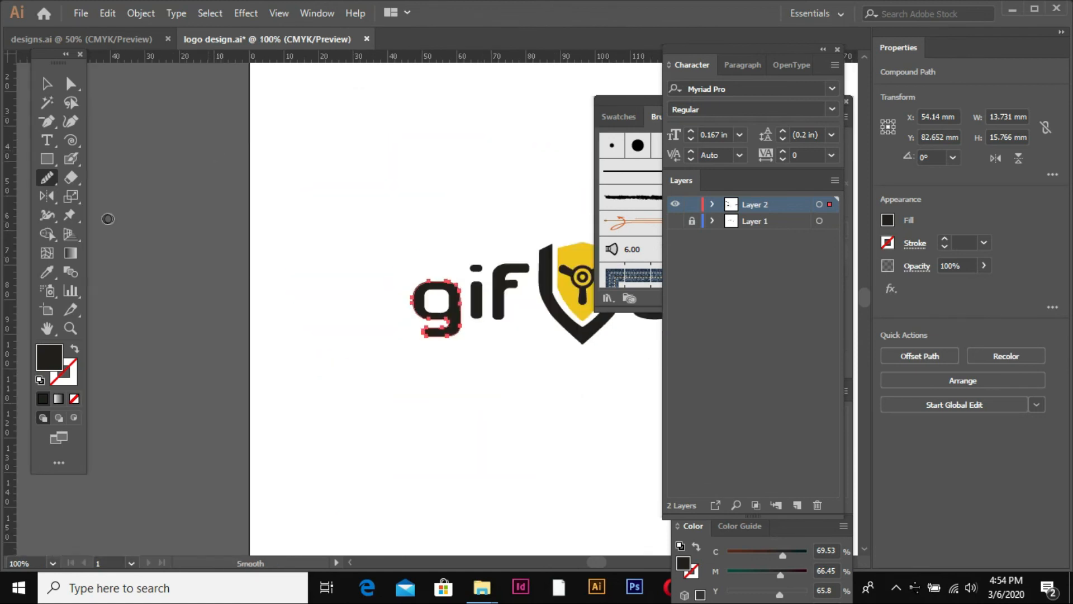
pyautogui.click(46, 82)
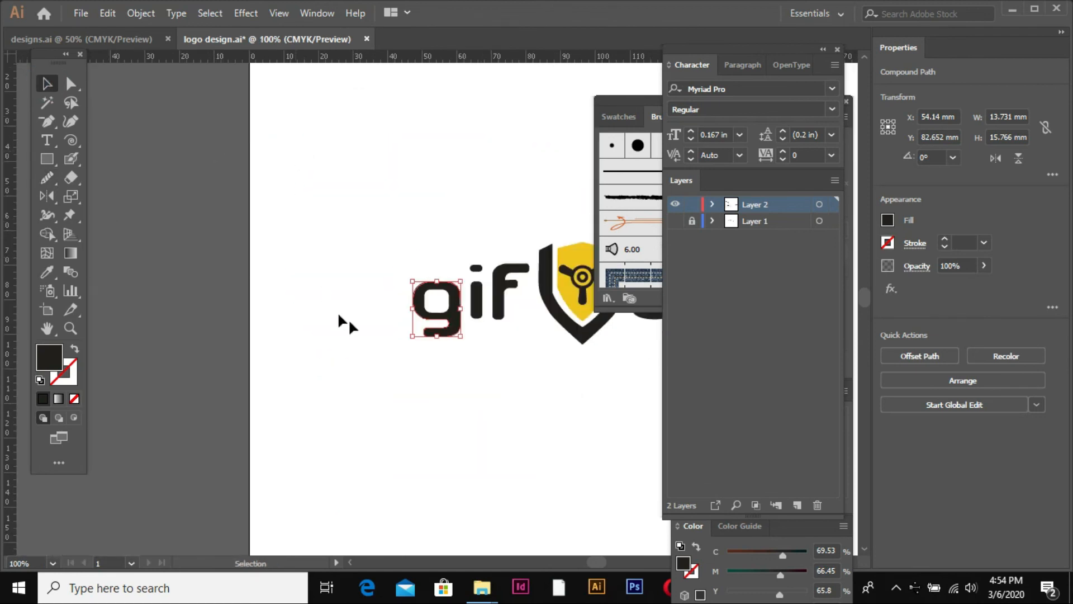
pyautogui.click(529, 355)
pyautogui.moveTo(557, 375); pyautogui.dragTo(309, 364)
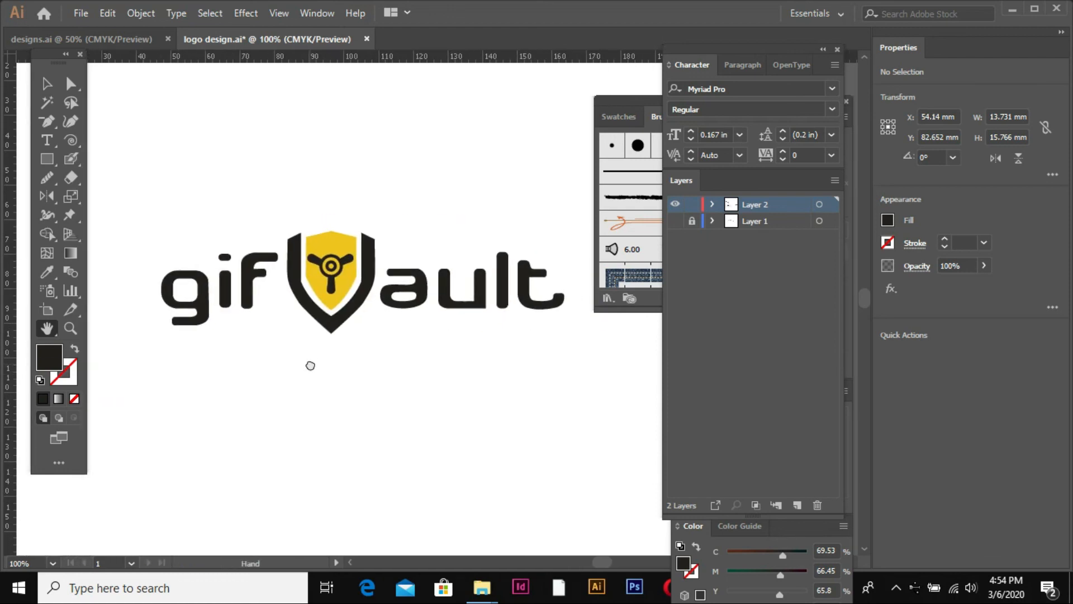
pyautogui.moveTo(275, 191); pyautogui.dragTo(441, 428)
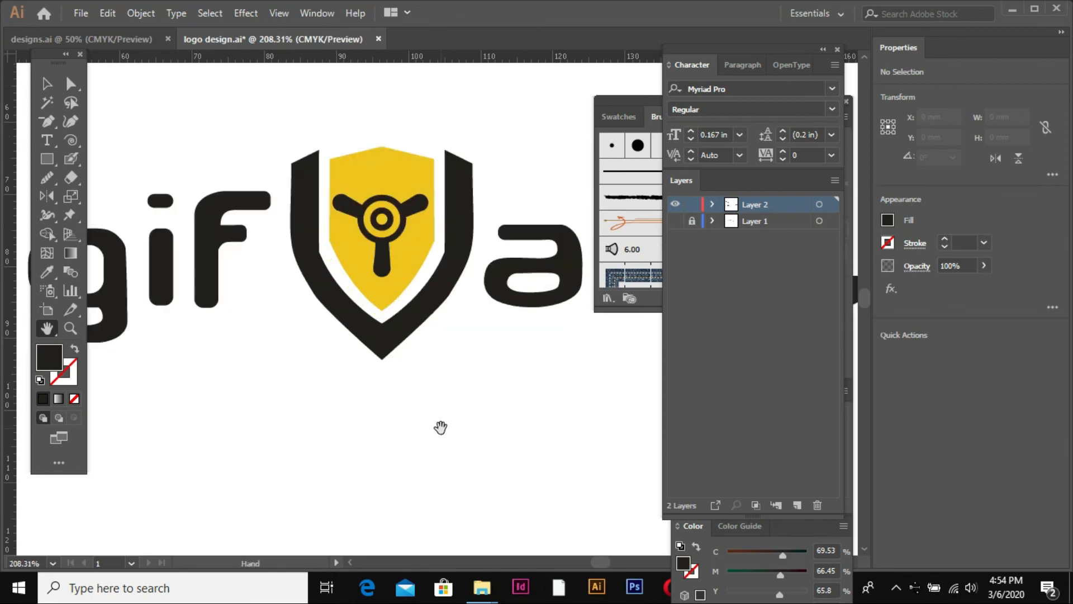
pyautogui.hotkey('ctrl', '-')
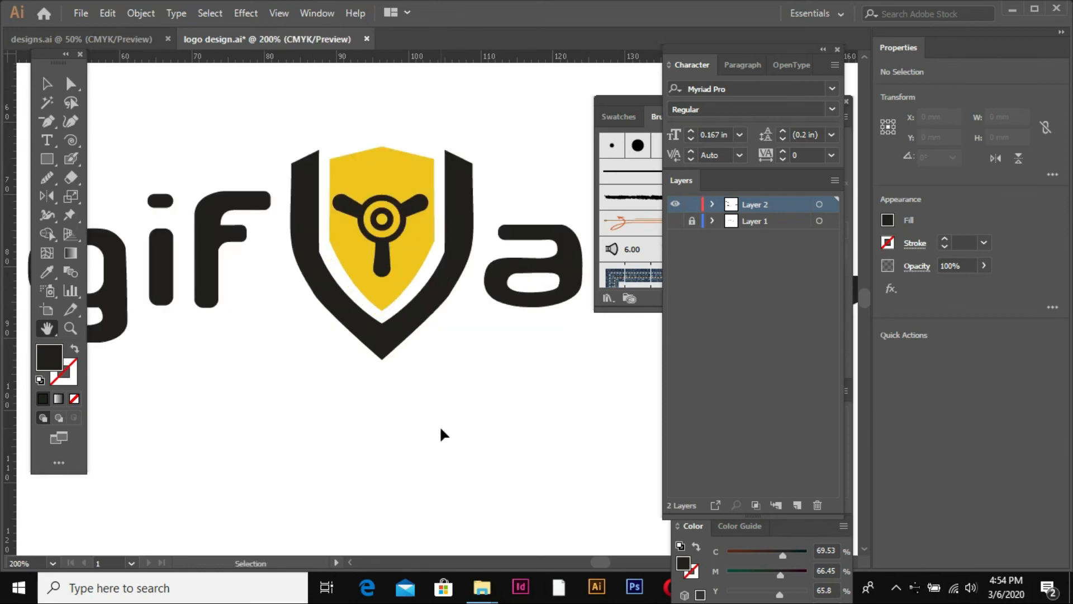
pyautogui.hotkey('ctrl', '-')
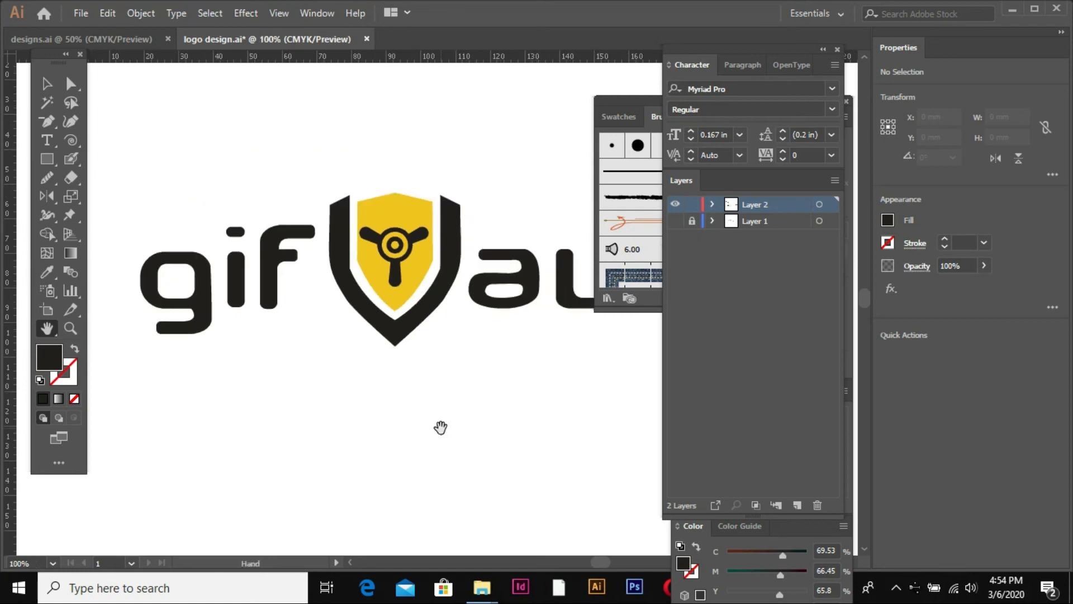
# Display the artwork full screen with all panels hidden, framing the whole logo at 150% zoom
pyautogui.press('f')
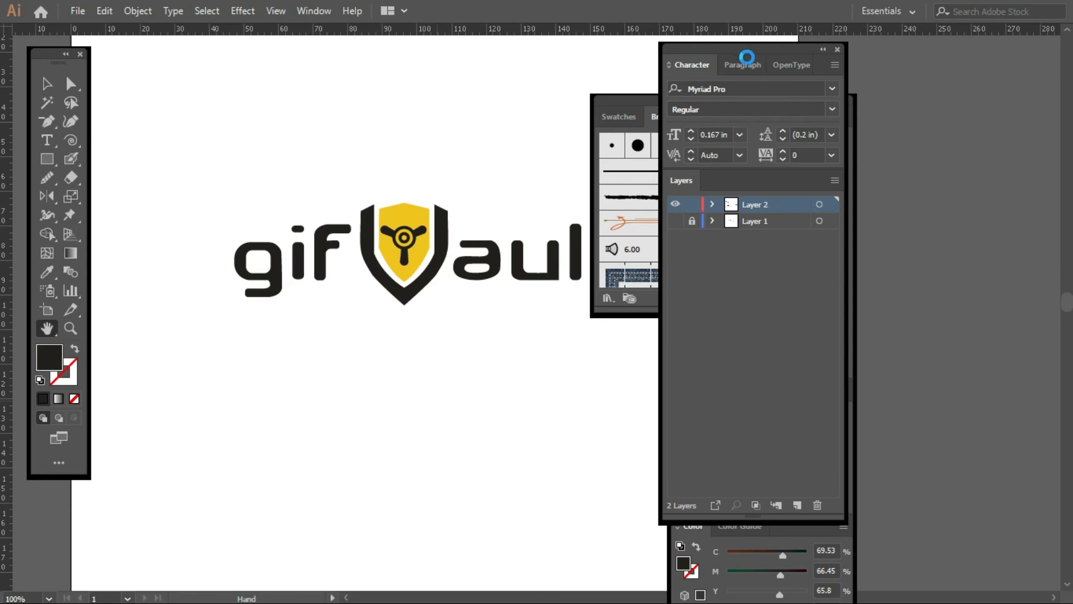
pyautogui.press('Tab')
pyautogui.press('Tab')
pyautogui.press('Tab')
pyautogui.press('f')
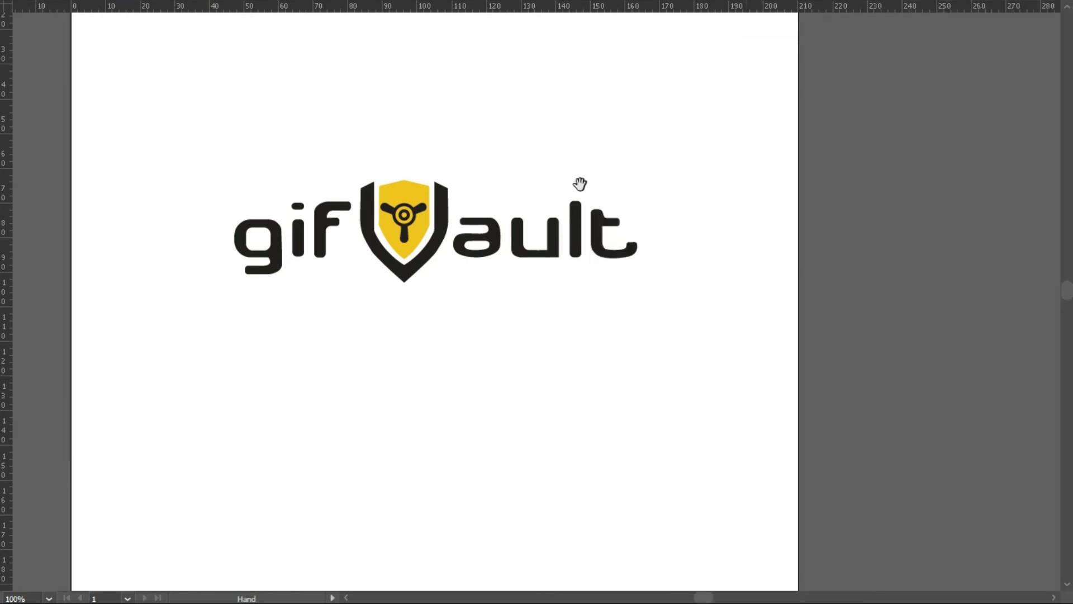
pyautogui.moveTo(495, 163); pyautogui.dragTo(532, 229)
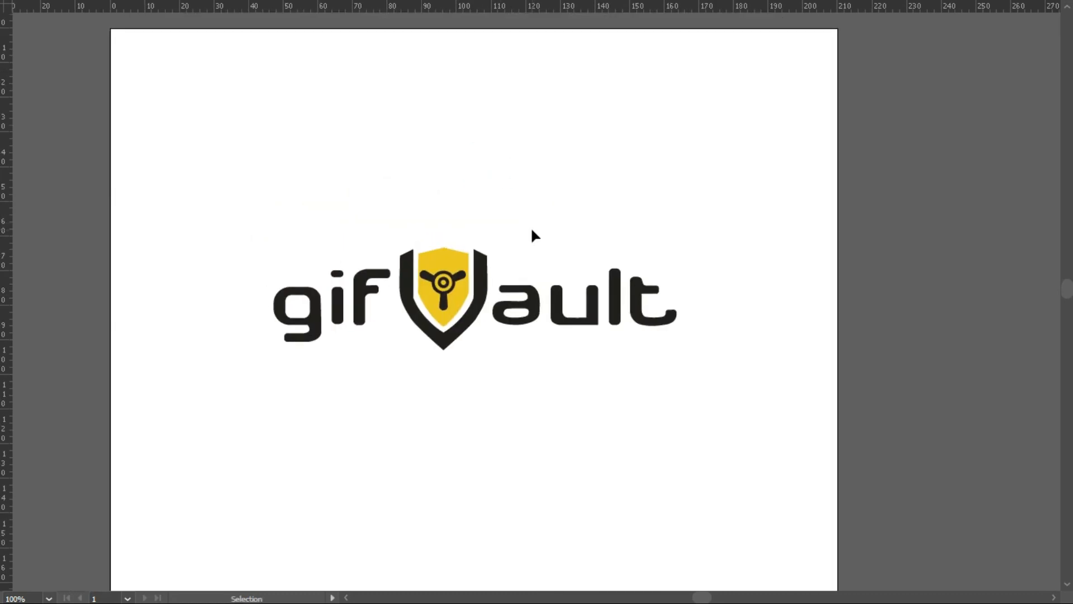
pyautogui.hotkey('ctrl', '=')
pyautogui.moveTo(528, 229); pyautogui.dragTo(552, 226)
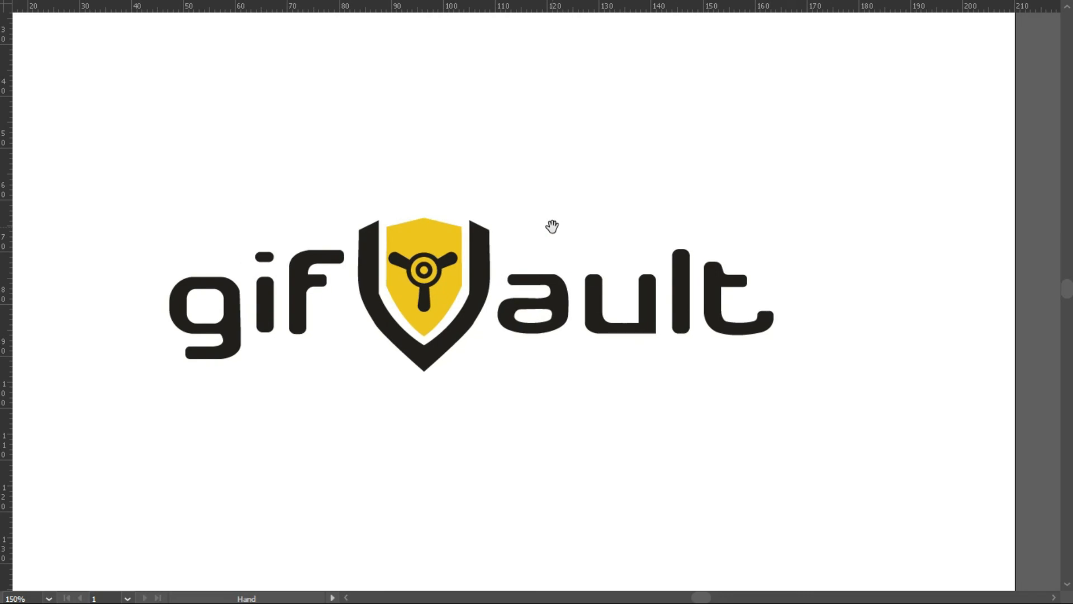
# Show the guides over the logo, then turn the rulers off and back on
pyautogui.hotkey('ctrl', ';')
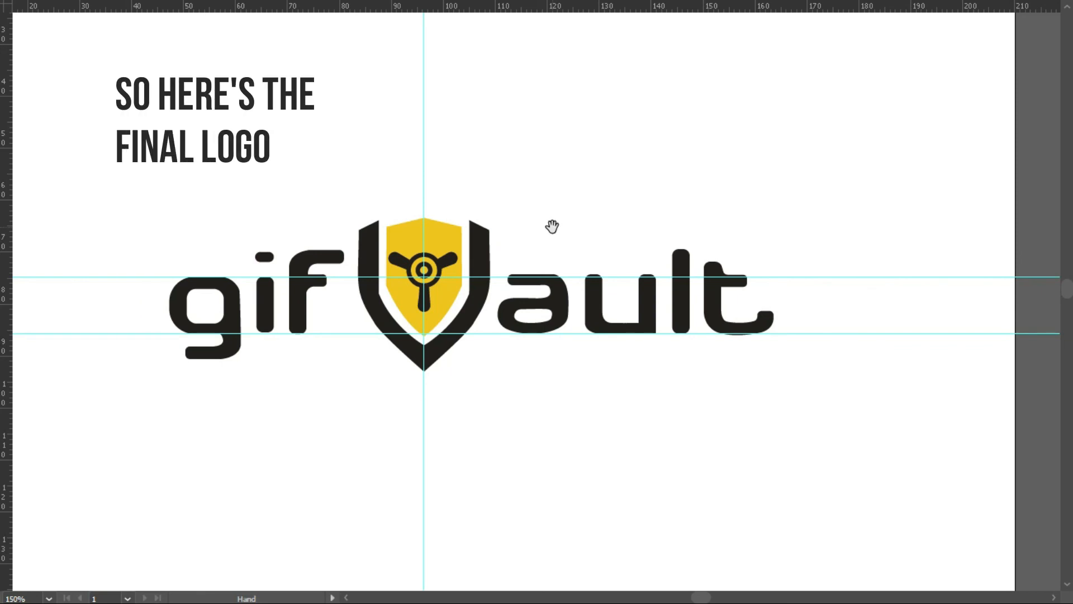
pyautogui.hotkey('ctrl', 'r')
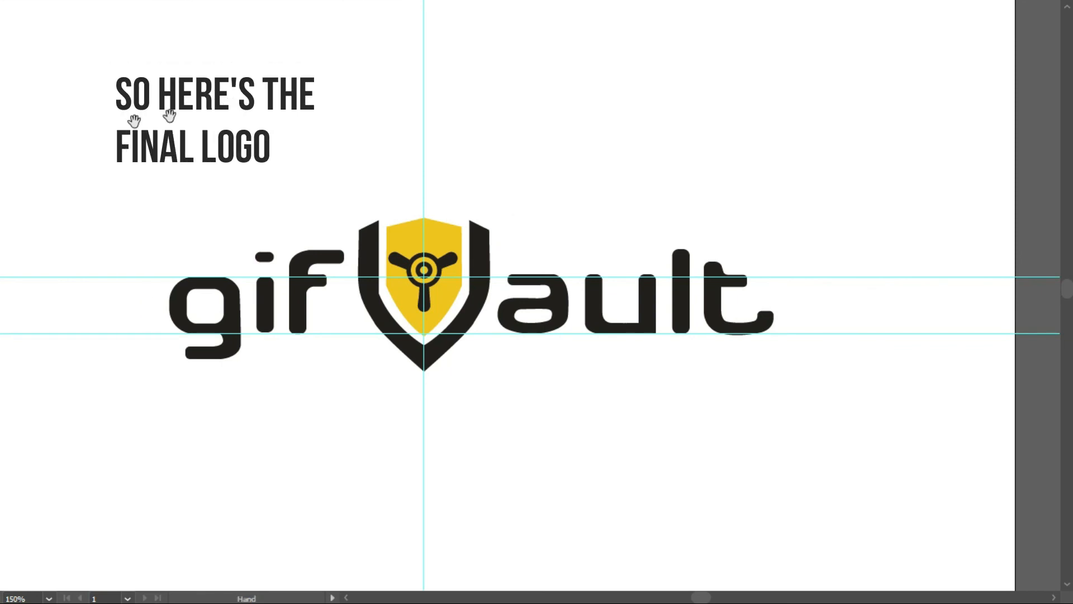
pyautogui.hotkey('ctrl', 'r')
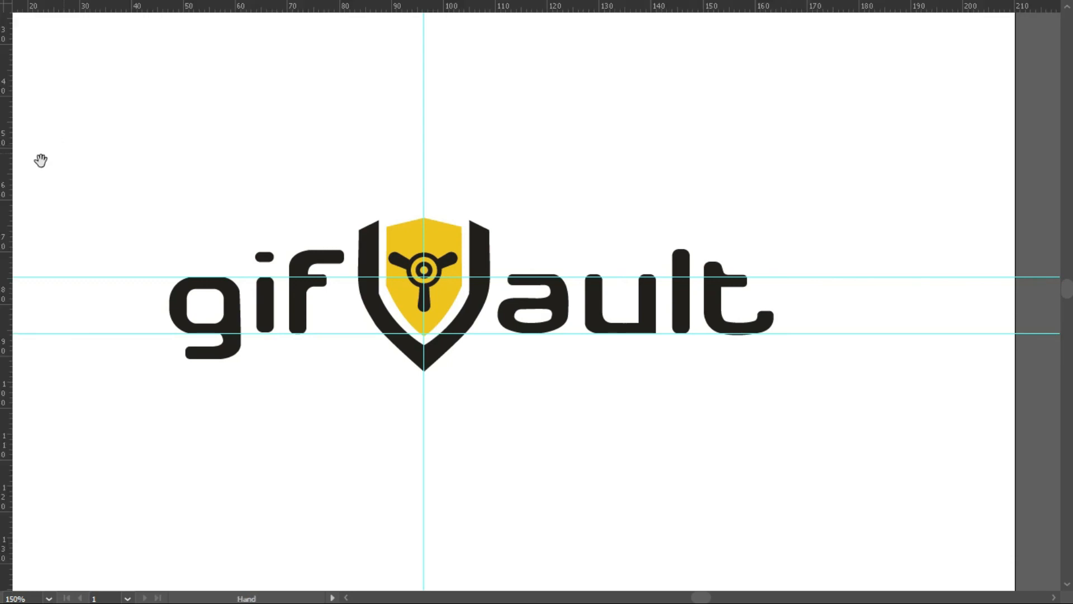